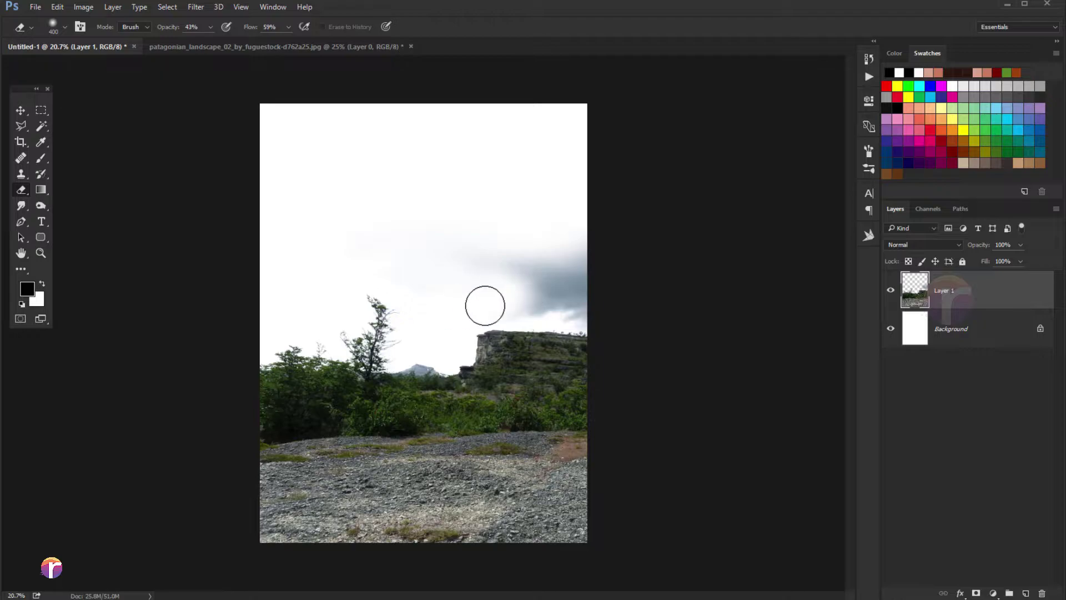
Brush away the grey clouds in the top-right of the landscape's sky with the Eraser
{"action": "left_click_drag", "start_coordinate": [483, 305], "coordinate": [583, 305]}
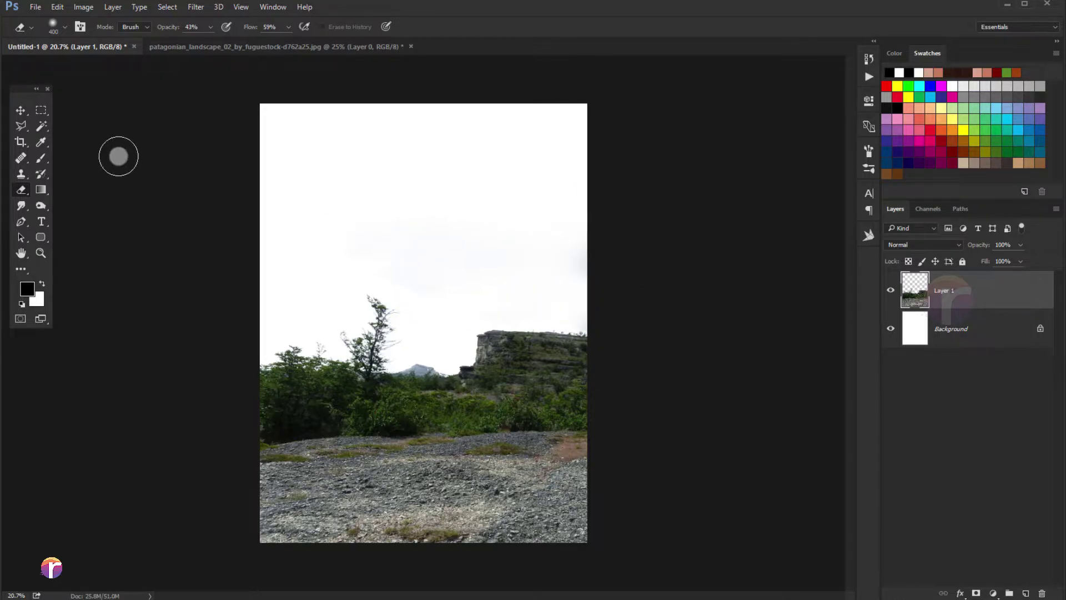
Select the stormy cloud area of the dark stream photo with a rectangular marquee
{"action": "left_click", "coordinate": [20, 112]}
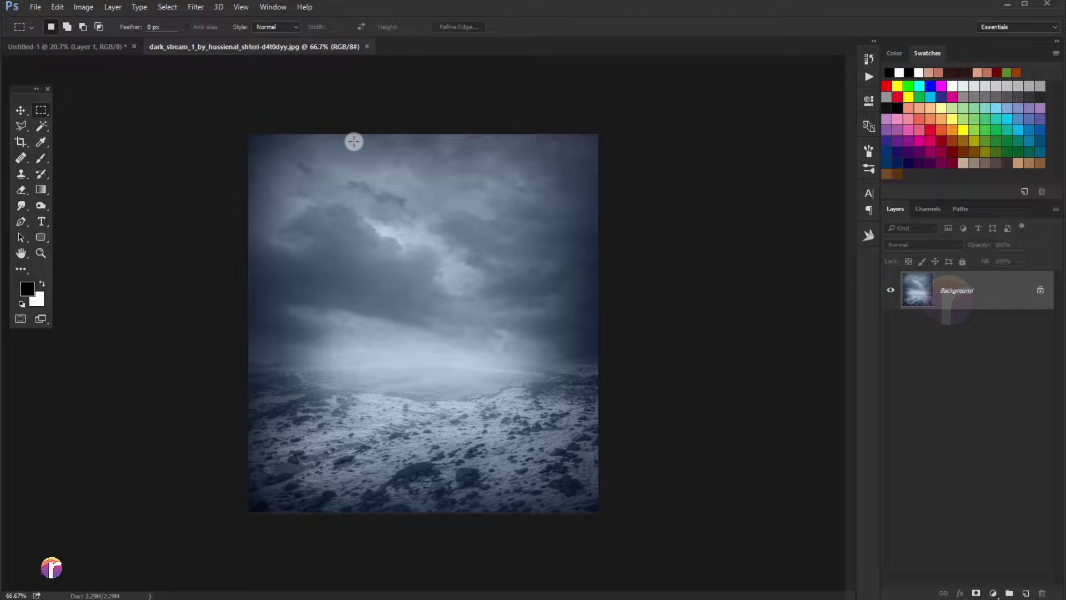
{"action": "left_click_drag", "start_coordinate": [350, 142], "coordinate": [574, 288]}
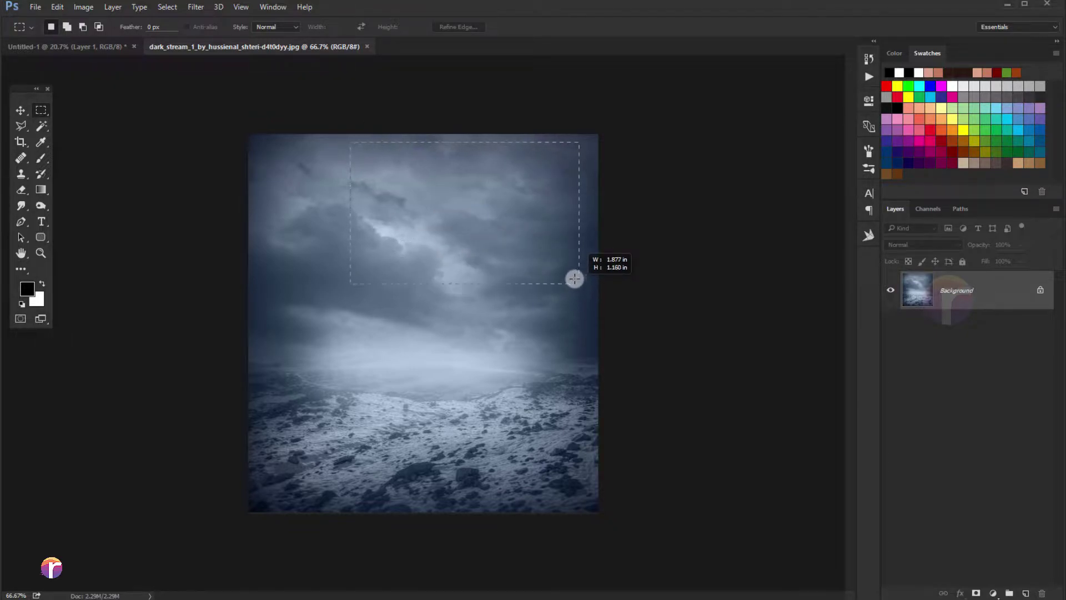
{"action": "left_click_drag", "start_coordinate": [575, 287], "coordinate": [580, 278]}
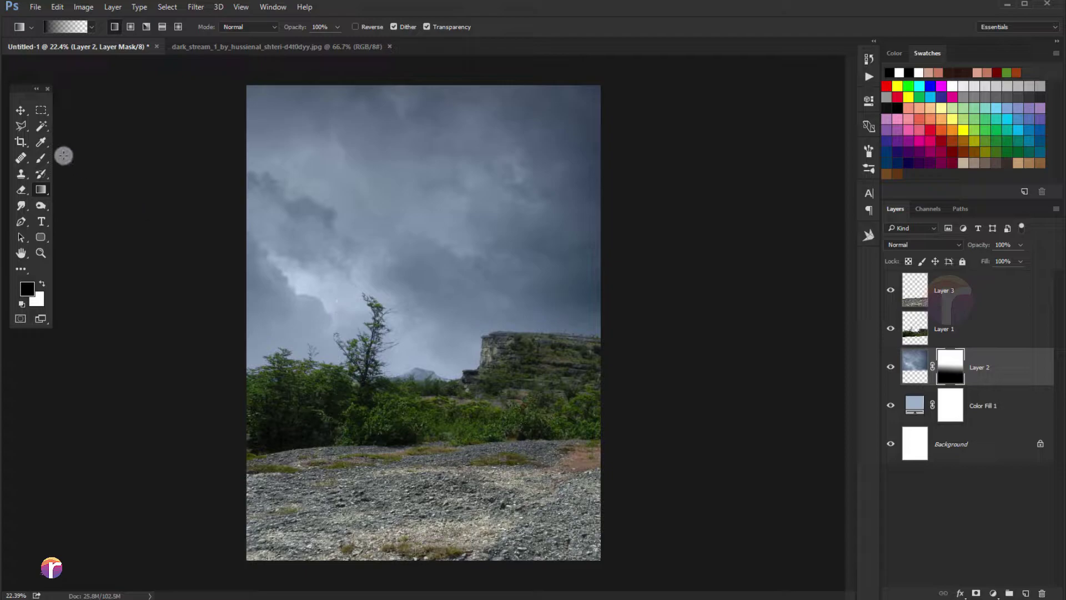
Bring in the clouds and darken the gravel ground with a Curves adjustment, checking the bushes layer
{"action": "key", "text": "v"}
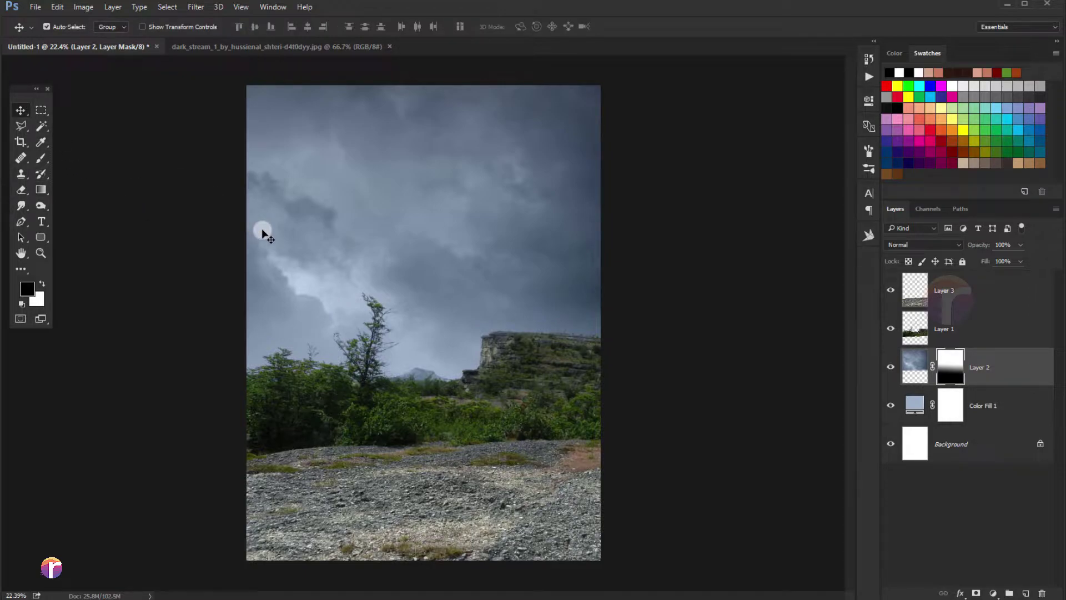
{"action": "left_click_drag", "start_coordinate": [840, 209], "coordinate": [847, 238]}
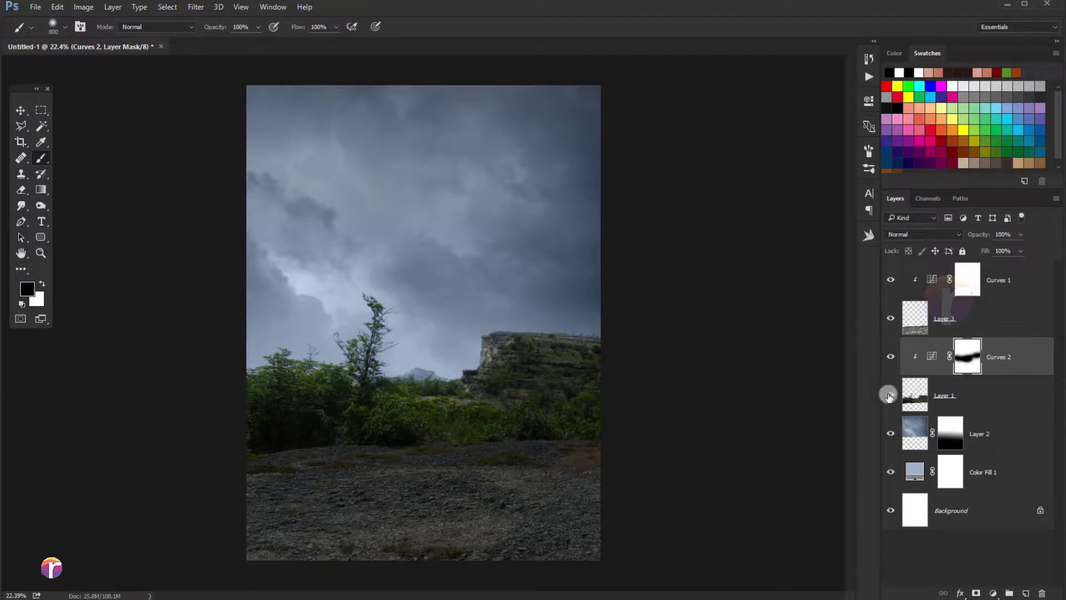
{"action": "left_click", "coordinate": [891, 395]}
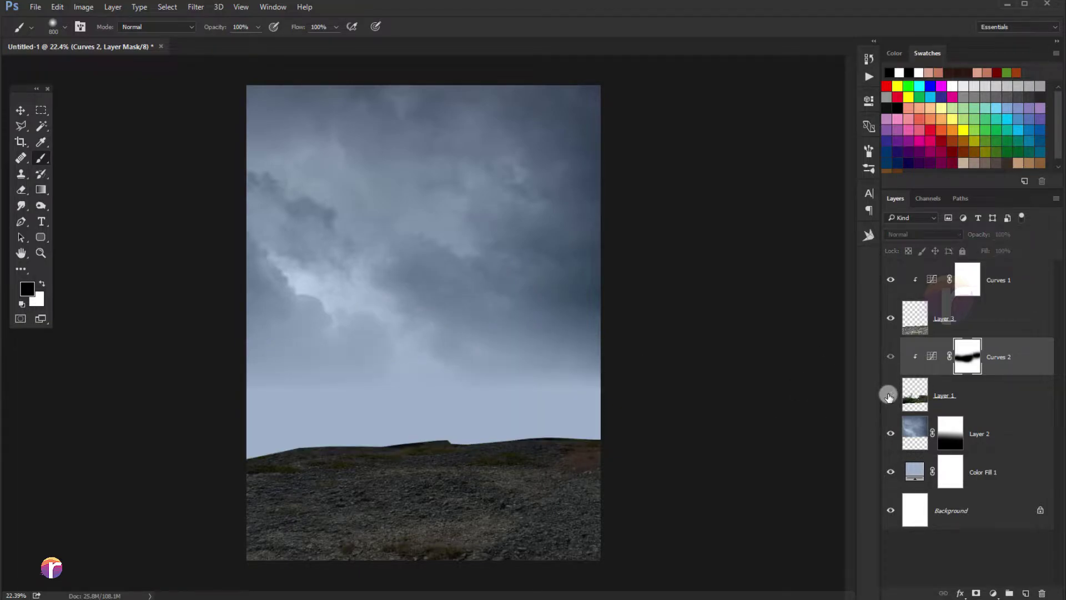
{"action": "left_click", "coordinate": [19, 118]}
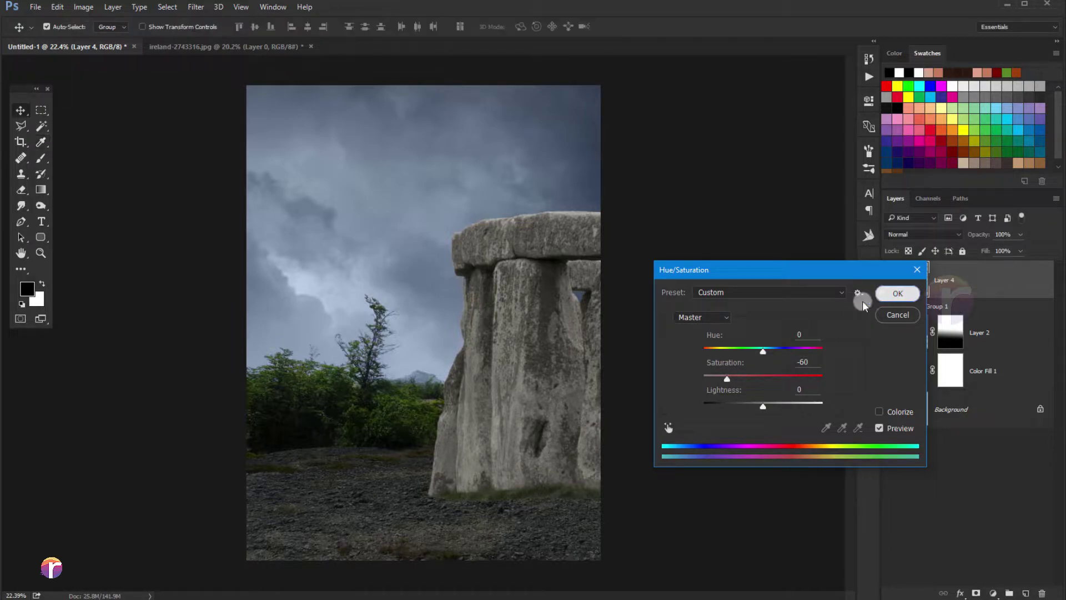
Desaturate the stones (Saturation -60) and darken them with a masked Curves 3, keeping their left edge lighter
{"action": "left_click", "coordinate": [883, 296]}
{"action": "left_click", "coordinate": [977, 592]}
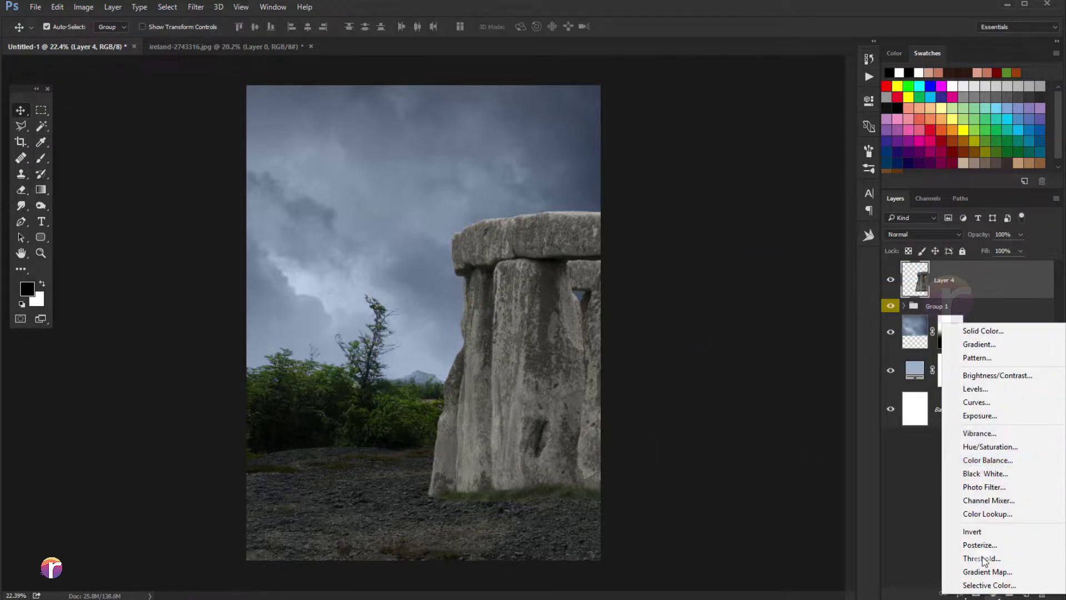
{"action": "left_click", "coordinate": [976, 417]}
{"action": "mouse_move", "coordinate": [456, 204]}
{"action": "left_mouse_down"}
{"action": "mouse_move", "coordinate": [438, 226]}
{"action": "mouse_move", "coordinate": [431, 281]}
{"action": "mouse_move", "coordinate": [460, 290]}
{"action": "mouse_move", "coordinate": [472, 245]}
{"action": "mouse_move", "coordinate": [459, 254]}
{"action": "mouse_move", "coordinate": [445, 382]}
{"action": "left_mouse_up"}
{"action": "key", "text": "v"}
Paint a black shadow under the stone on a new layer and lower its opacity
{"action": "left_click", "coordinate": [1000, 345]}
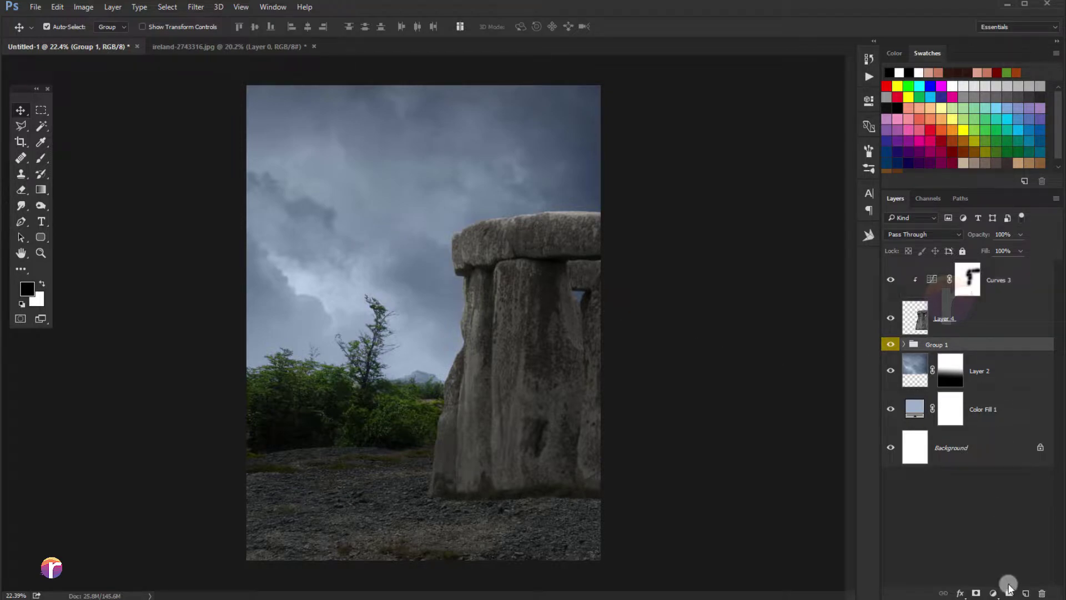
{"action": "left_click", "coordinate": [1025, 592]}
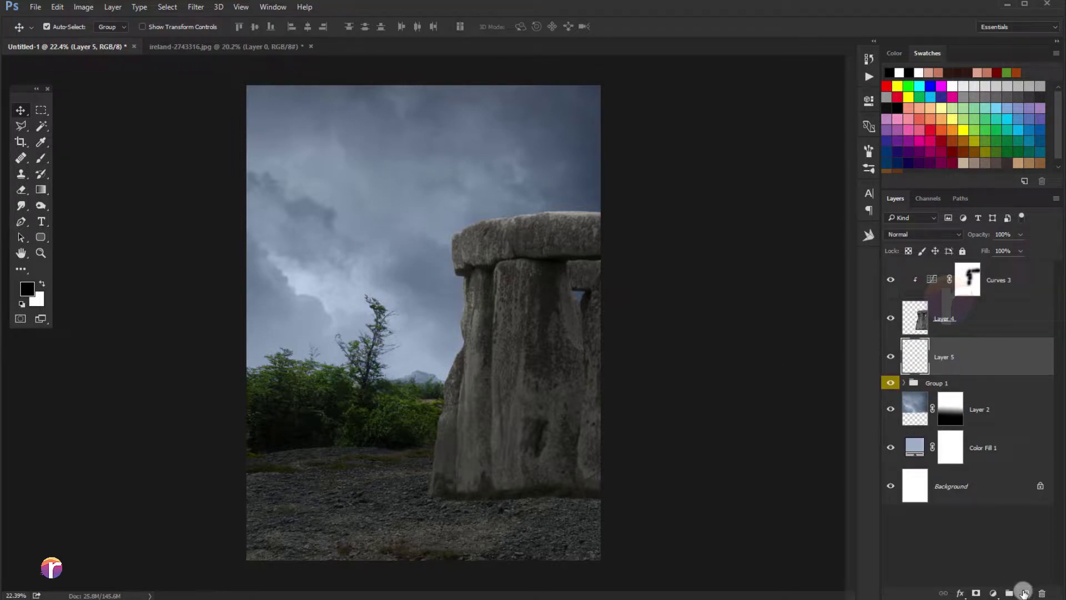
{"action": "left_click", "coordinate": [43, 158]}
{"action": "scroll", "coordinate": [464, 361], "scroll_direction": "down", "scroll_amount": 1}
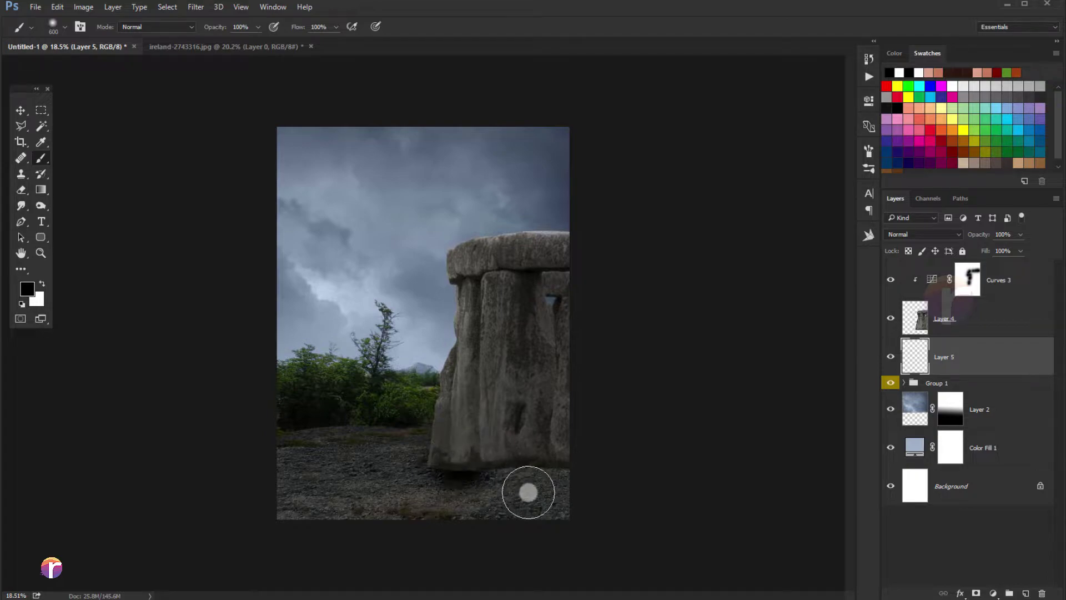
{"action": "mouse_move", "coordinate": [528, 492]}
{"action": "left_mouse_down"}
{"action": "mouse_move", "coordinate": [621, 511]}
{"action": "mouse_move", "coordinate": [573, 495]}
{"action": "mouse_move", "coordinate": [499, 501]}
{"action": "left_mouse_up"}
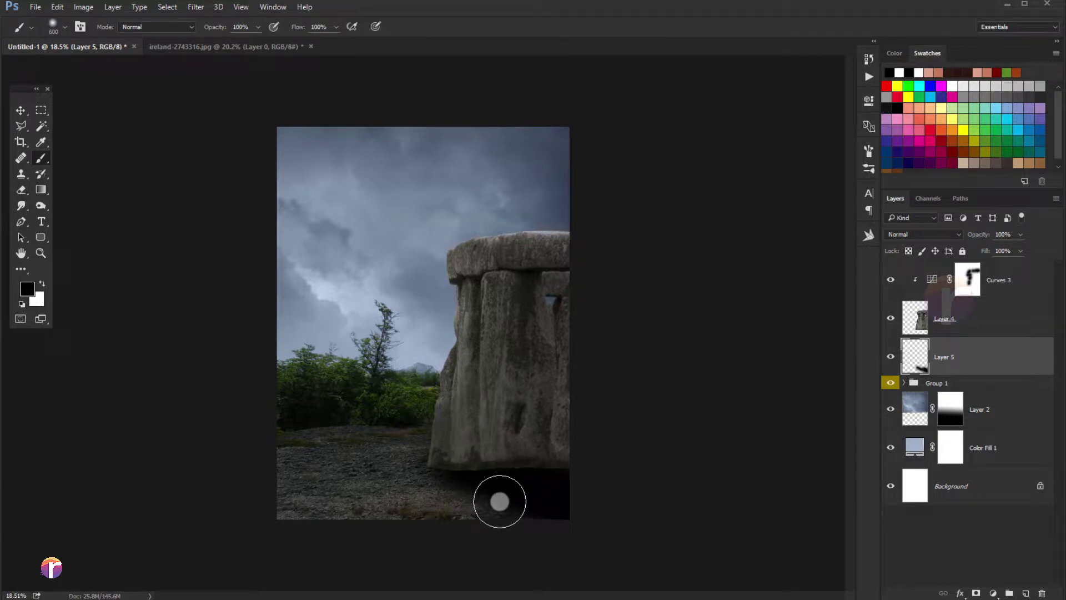
{"action": "left_click", "coordinate": [944, 331]}
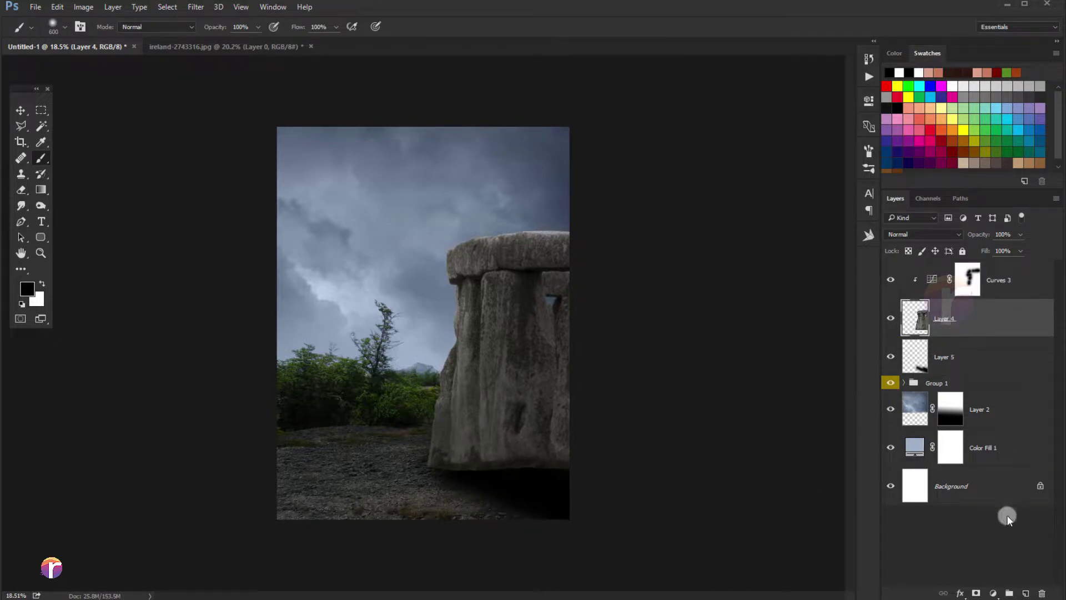
{"action": "left_click_drag", "start_coordinate": [1003, 248], "coordinate": [990, 253]}
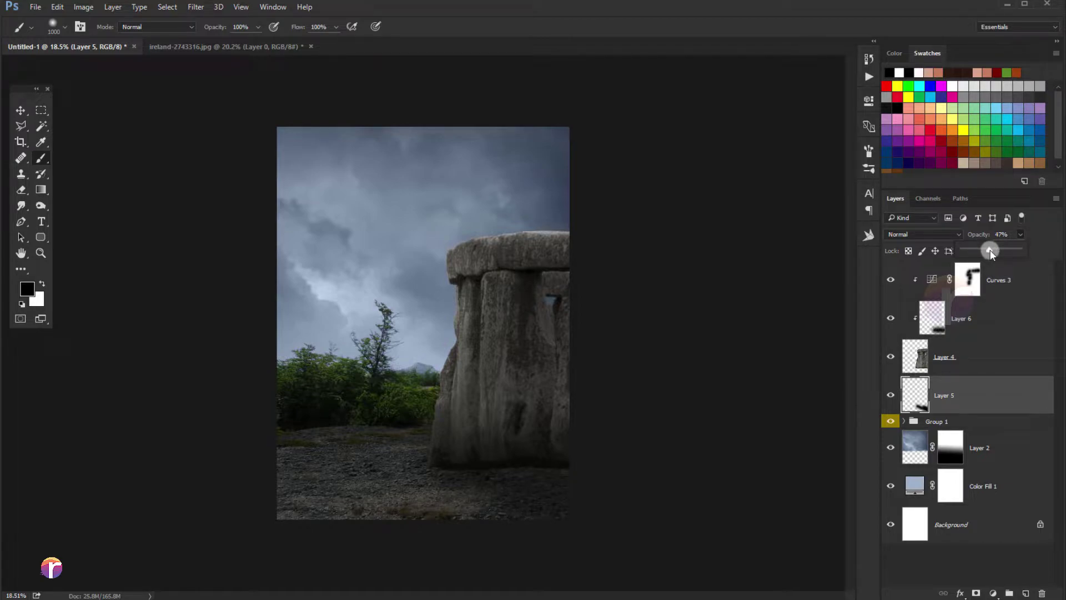
Add a second stone shadow layer, stretch it along the base and lower its opacity
{"action": "key", "text": "ctrl+j"}
{"action": "left_click", "coordinate": [944, 319]}
{"action": "key", "text": "ctrl+t"}
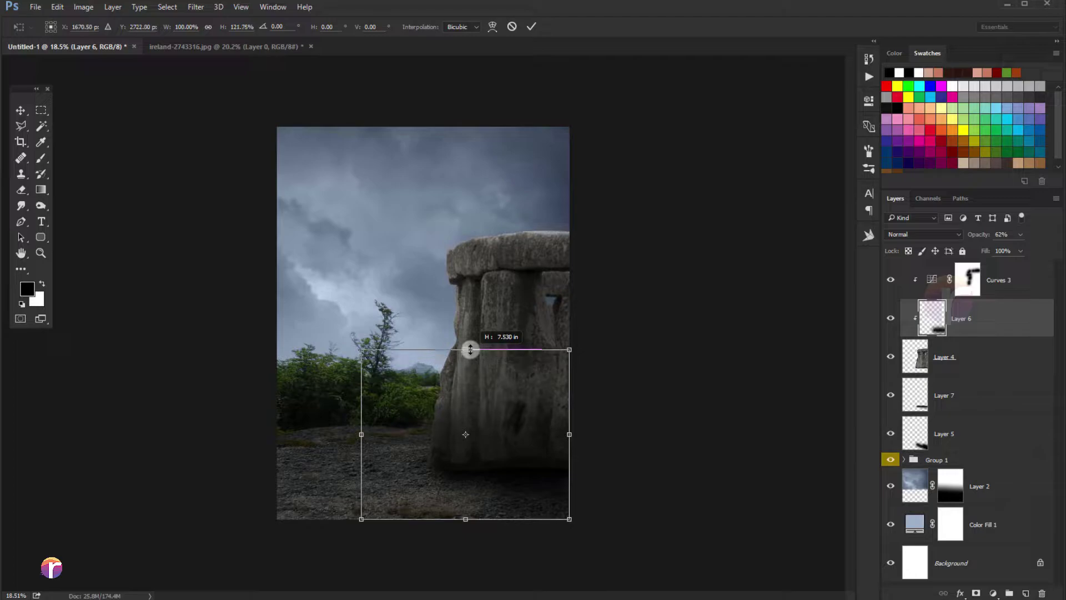
{"action": "left_click", "coordinate": [534, 29]}
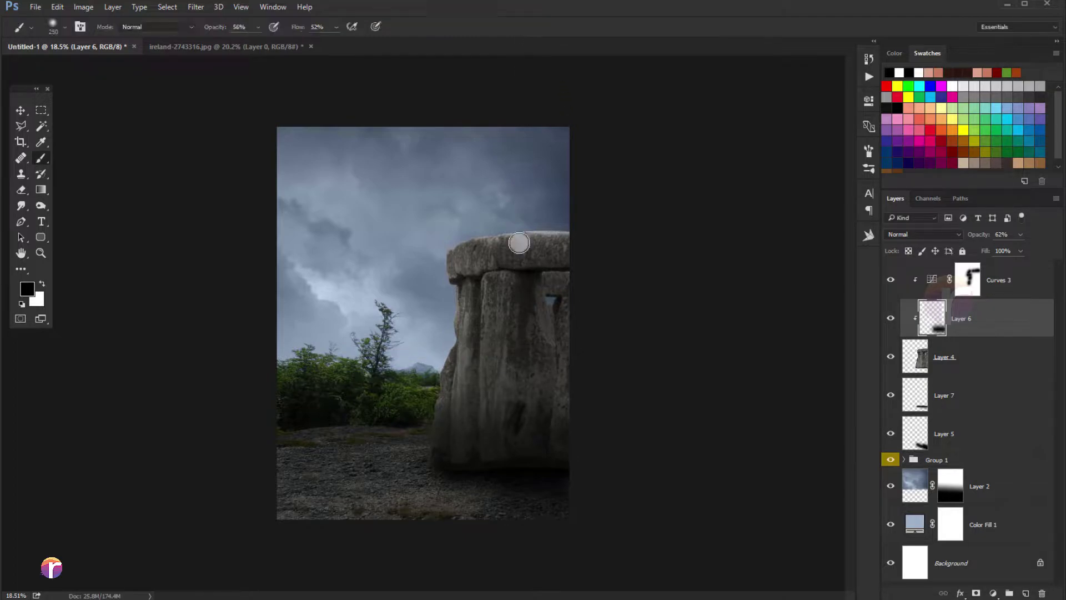
{"action": "left_click", "coordinate": [21, 109]}
{"action": "left_click", "coordinate": [1021, 235]}
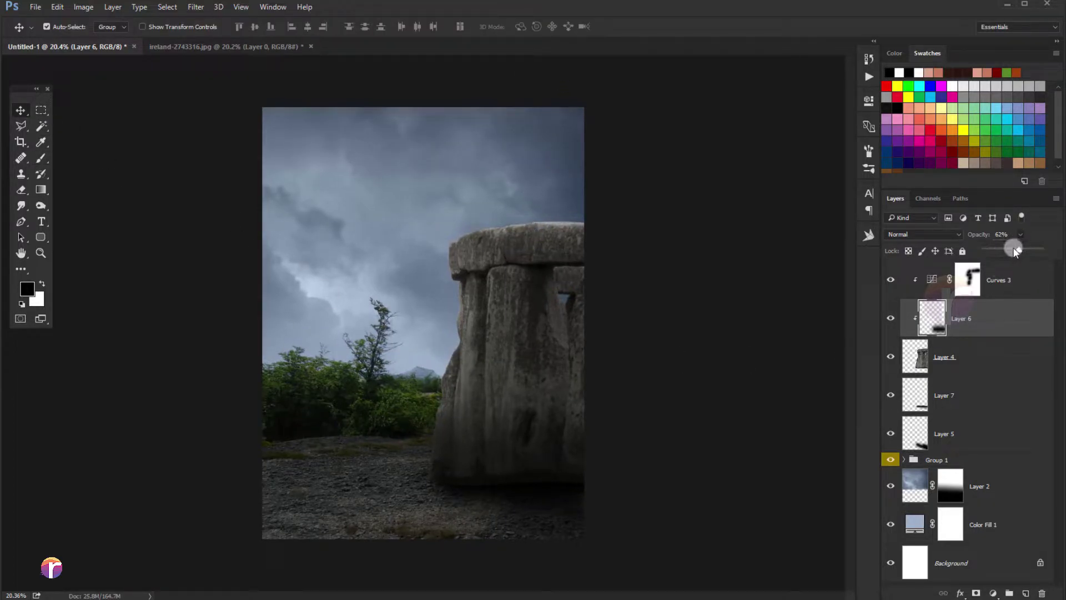
{"action": "left_click_drag", "start_coordinate": [1020, 250], "coordinate": [1011, 251]}
{"action": "key", "text": "alt+bracketleft"}
{"action": "key", "text": "alt+bracketleft"}
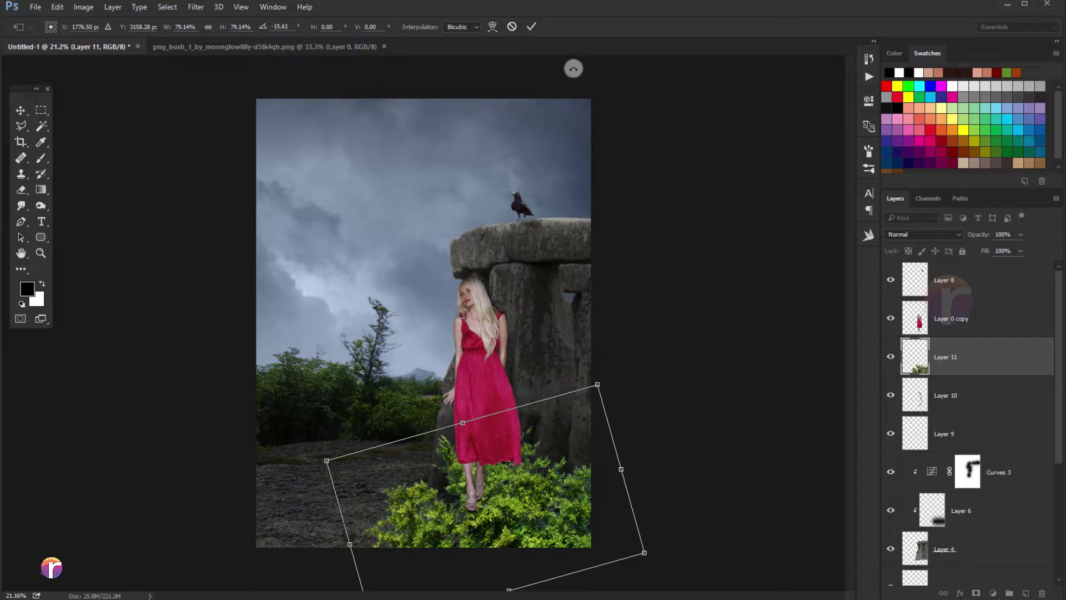
Move the bush layer to the top and place it at the woman's feet
{"action": "key", "text": "Return"}
{"action": "left_click_drag", "start_coordinate": [971, 357], "coordinate": [953, 283]}
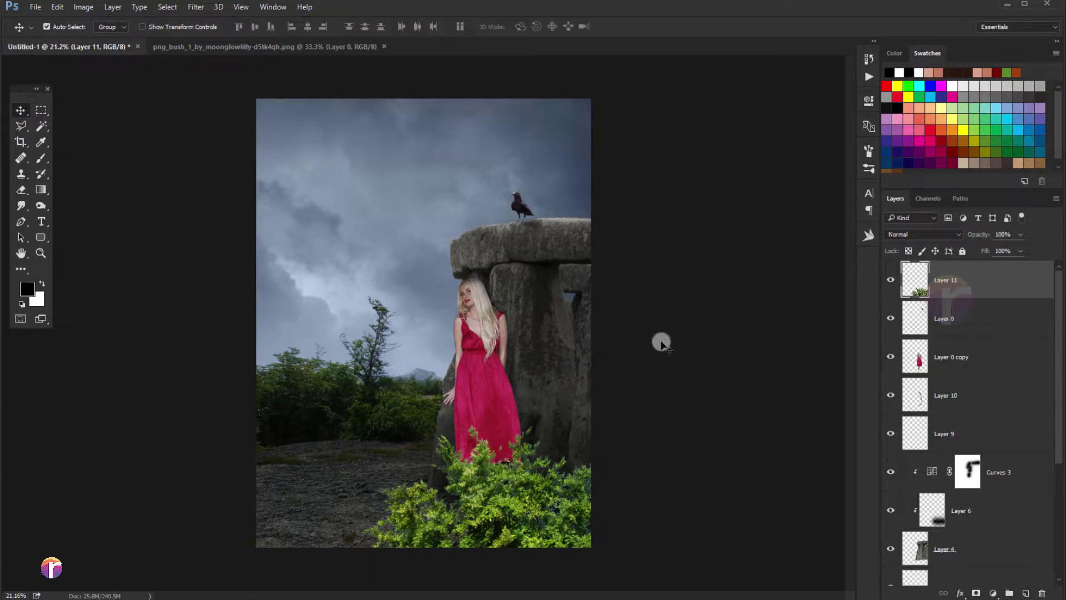
{"action": "mouse_move", "coordinate": [661, 340]}
{"action": "left_mouse_down"}
{"action": "mouse_move", "coordinate": [581, 429]}
{"action": "mouse_move", "coordinate": [609, 429]}
{"action": "mouse_move", "coordinate": [609, 440]}
{"action": "left_mouse_up"}
{"action": "key", "text": "ctrl+t"}
{"action": "key", "text": "Return"}
Mute the bush with Hue/Saturation: Saturation -46, Lightness -19
{"action": "key", "text": "ctrl+u"}
{"action": "mouse_move", "coordinate": [763, 378]}
{"action": "left_mouse_down"}
{"action": "mouse_move", "coordinate": [736, 379]}
{"action": "mouse_move", "coordinate": [752, 411]}
{"action": "left_mouse_up"}
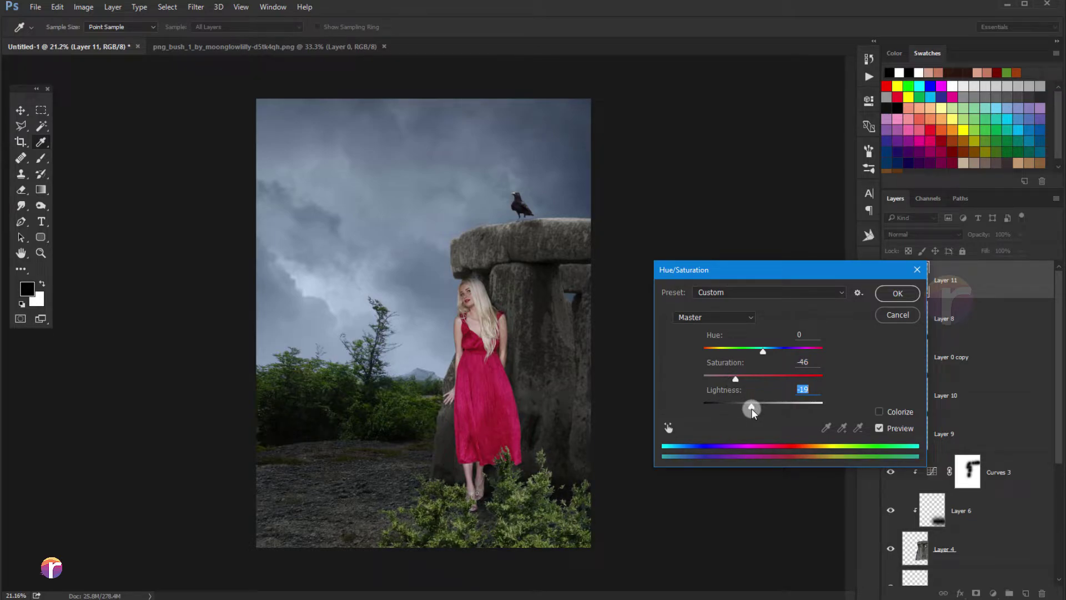
{"action": "left_click", "coordinate": [898, 293]}
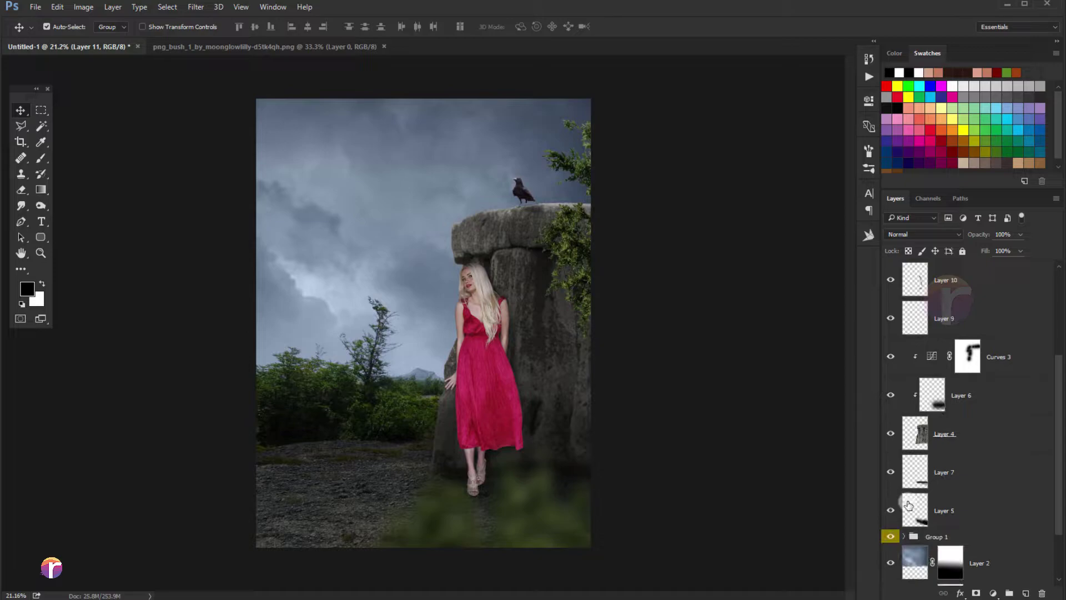
Position a bush copy along the lower-left foreground
{"action": "left_click", "coordinate": [924, 511]}
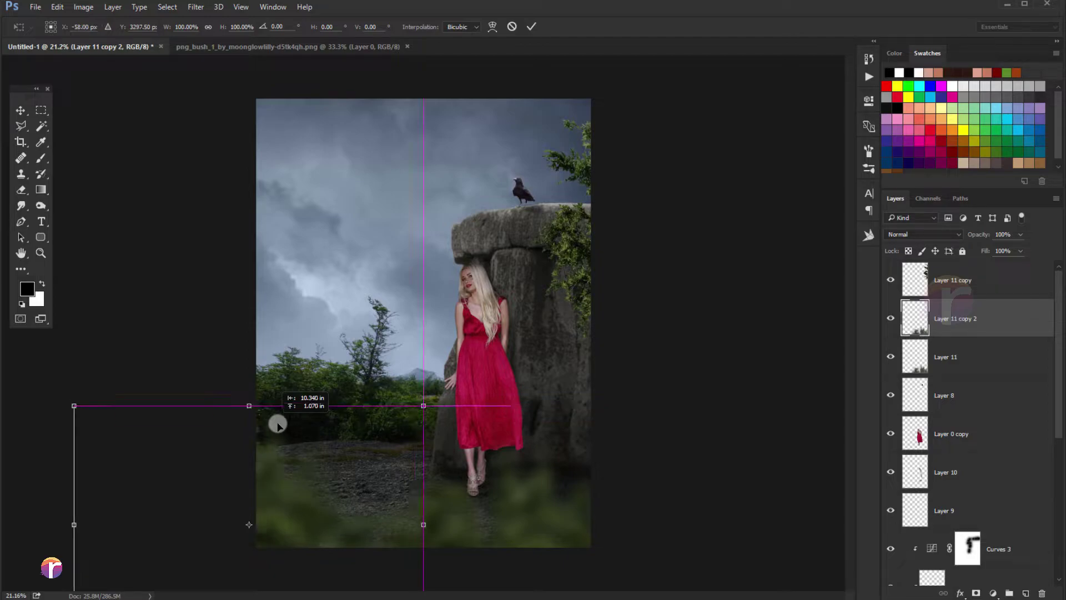
{"action": "left_click_drag", "start_coordinate": [277, 424], "coordinate": [284, 426]}
{"action": "left_click", "coordinate": [531, 27]}
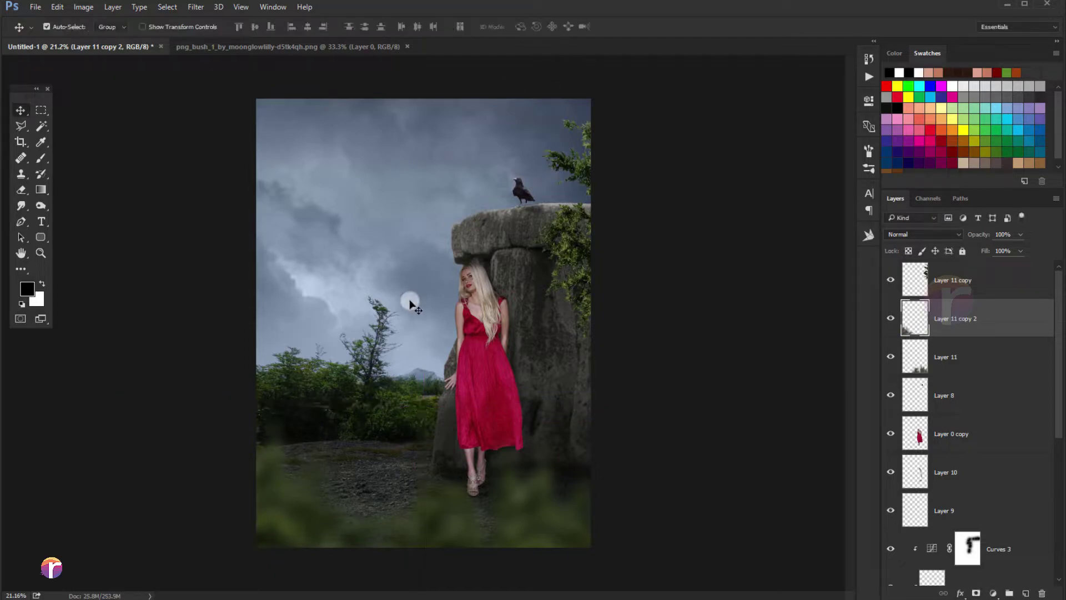
{"action": "scroll", "coordinate": [411, 304], "scroll_direction": "down", "scroll_amount": 1}
{"action": "scroll", "coordinate": [411, 305], "scroll_direction": "up", "scroll_amount": 2}
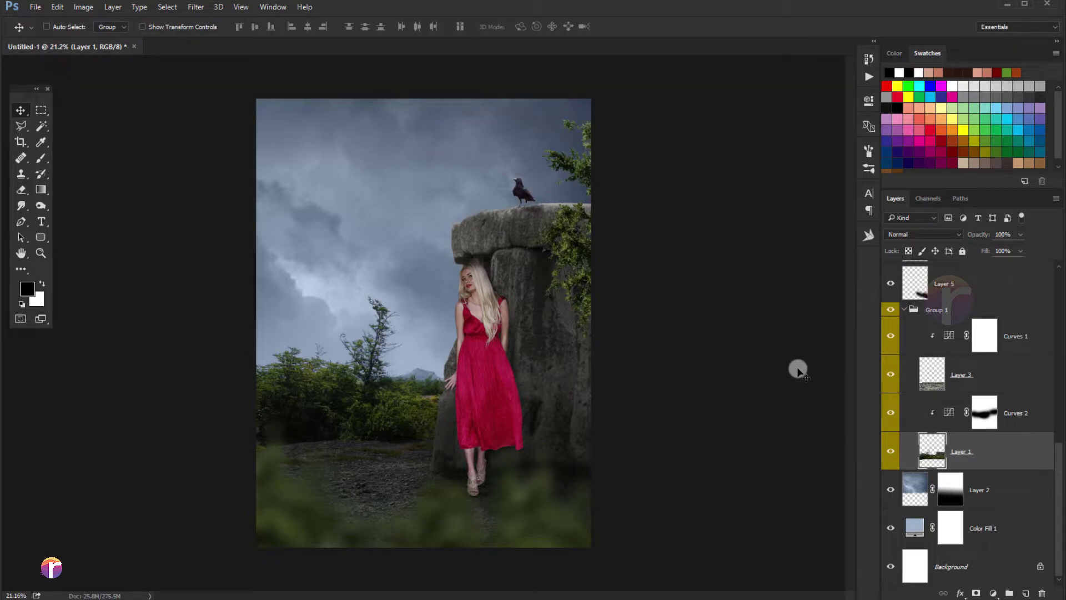
Lower the saturation of the distant bushes on Layer 1 with Hue/Saturation
{"action": "key", "text": "ctrl+u"}
{"action": "left_click_drag", "start_coordinate": [760, 377], "coordinate": [762, 382]}
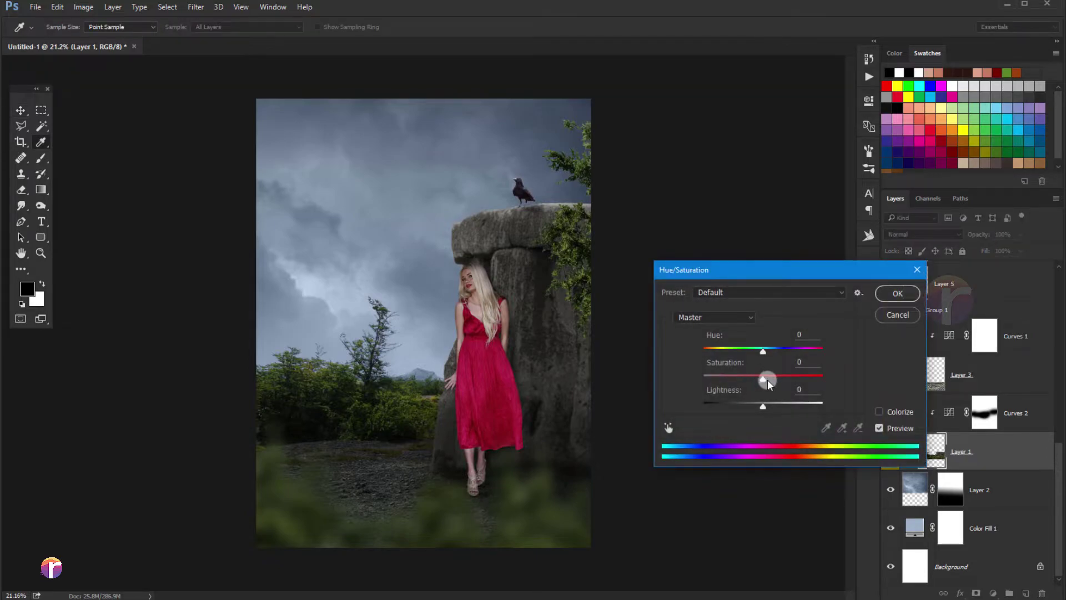
{"action": "left_click", "coordinate": [889, 292]}
{"action": "key", "text": "ctrl+minus"}
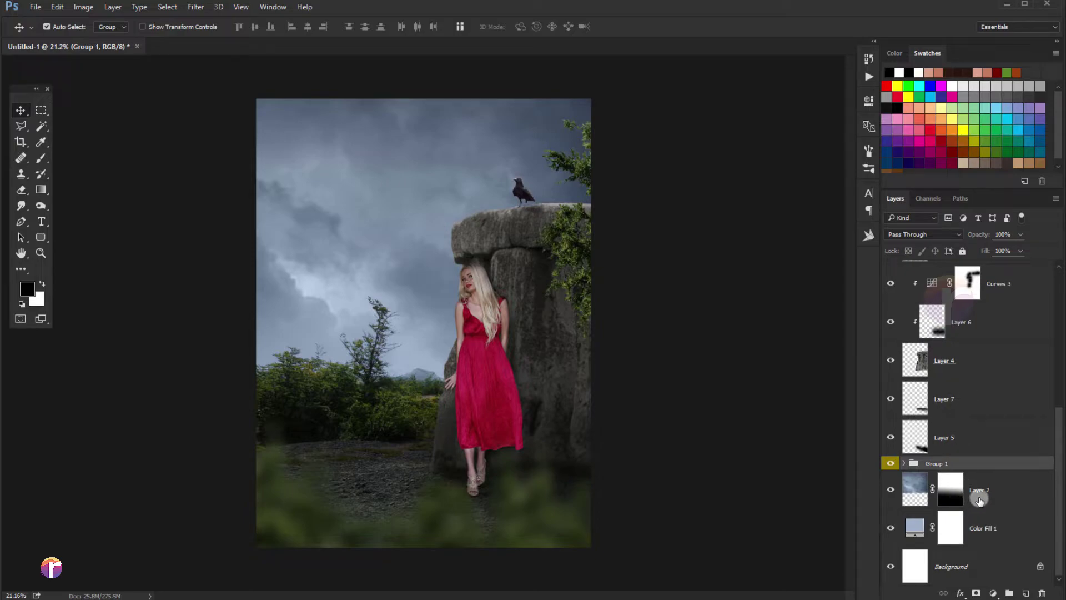
Add a new empty layer above the stormy sky layer, Layer 2
{"action": "left_click", "coordinate": [980, 500]}
{"action": "left_click", "coordinate": [888, 491]}
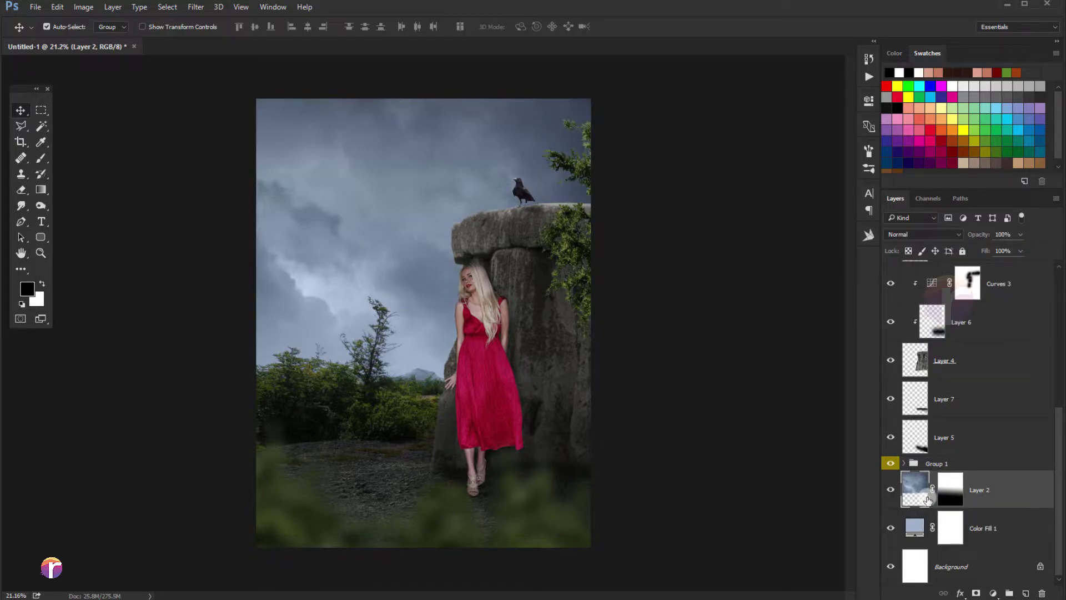
{"action": "left_click", "coordinate": [1024, 593]}
{"action": "key", "text": "b"}
{"action": "scroll", "coordinate": [423, 323], "scroll_direction": "down", "scroll_amount": 1}
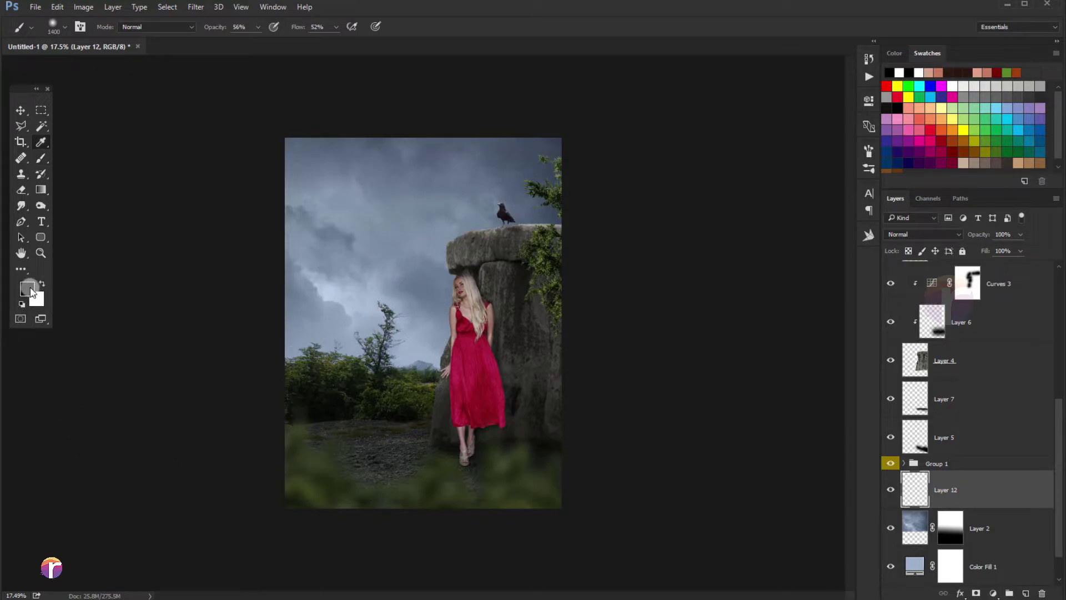
Paint a soft pale-yellow glow in the sky with the brush at 52% flow
{"action": "left_click", "coordinate": [30, 290]}
{"action": "left_click_drag", "start_coordinate": [772, 489], "coordinate": [774, 473]}
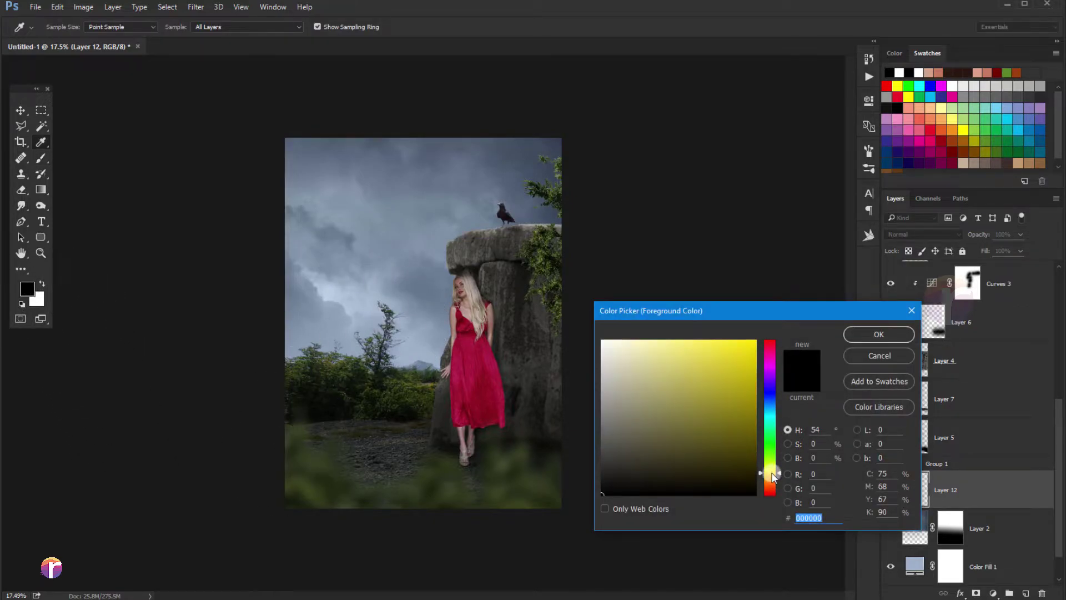
{"action": "left_click", "coordinate": [639, 342]}
{"action": "left_click", "coordinate": [879, 334]}
{"action": "mouse_move", "coordinate": [336, 27]}
{"action": "left_mouse_down"}
{"action": "mouse_move", "coordinate": [339, 45]}
{"action": "mouse_move", "coordinate": [368, 42]}
{"action": "left_mouse_up"}
{"action": "left_click", "coordinate": [421, 339]}
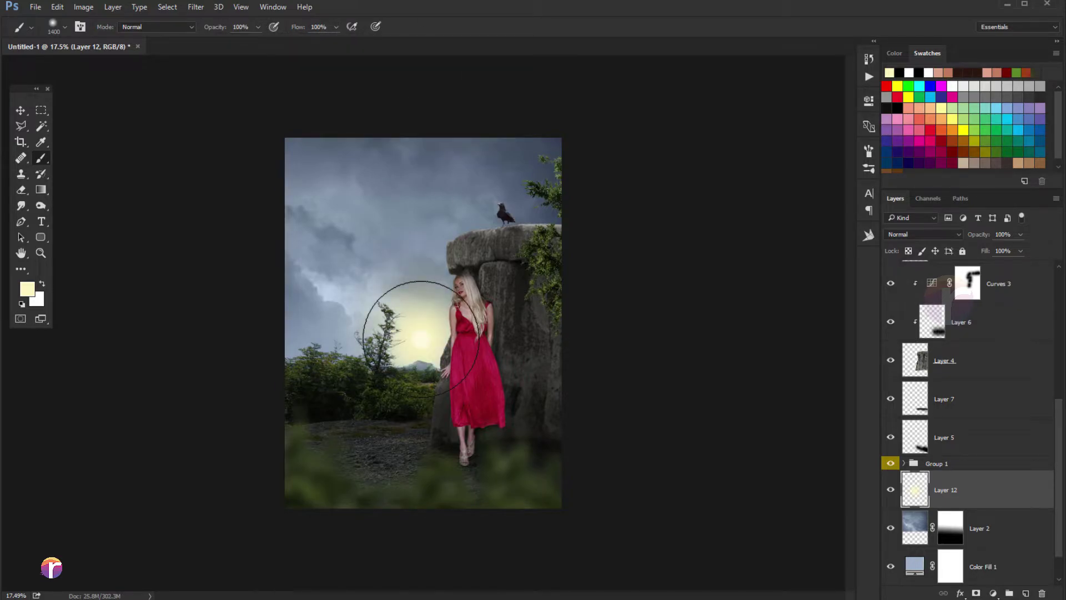
Scale the glow to about 150%, move it behind the woman, and set opacity to 49%
{"action": "left_click", "coordinate": [20, 110]}
{"action": "key", "text": "ctrl+t"}
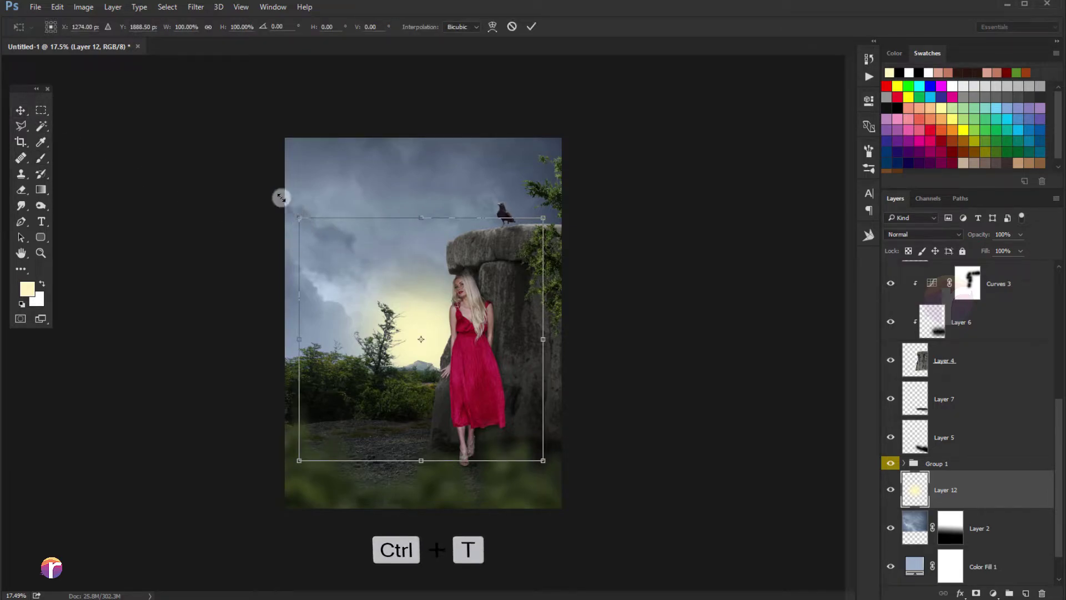
{"action": "left_click_drag", "start_coordinate": [299, 218], "coordinate": [223, 142]}
{"action": "mouse_move", "coordinate": [528, 331]}
{"action": "left_mouse_down"}
{"action": "mouse_move", "coordinate": [544, 351]}
{"action": "mouse_move", "coordinate": [585, 322]}
{"action": "left_mouse_up"}
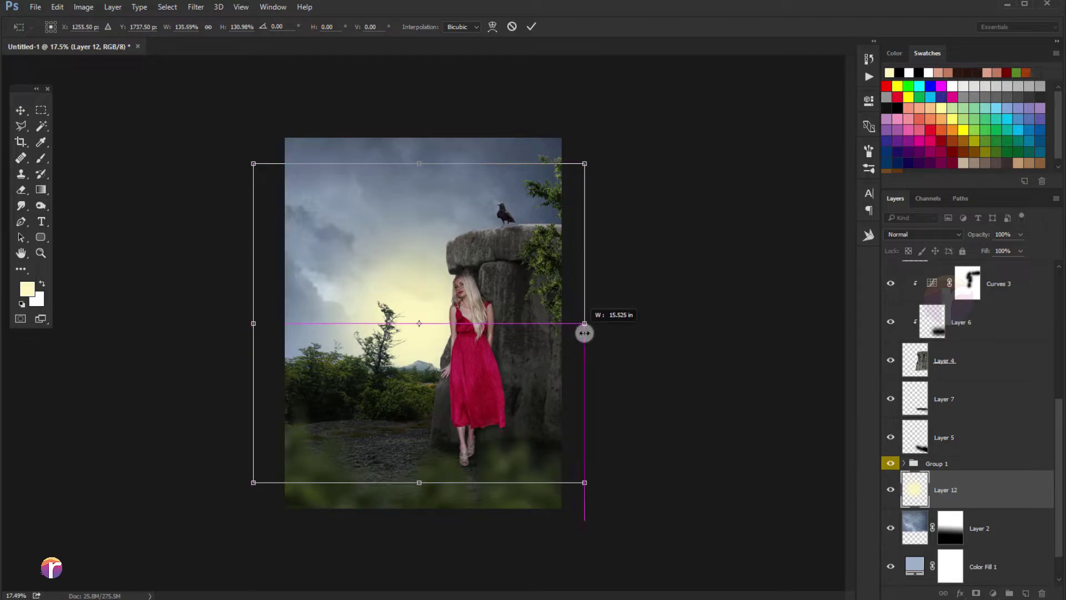
{"action": "left_click_drag", "start_coordinate": [257, 162], "coordinate": [219, 131]}
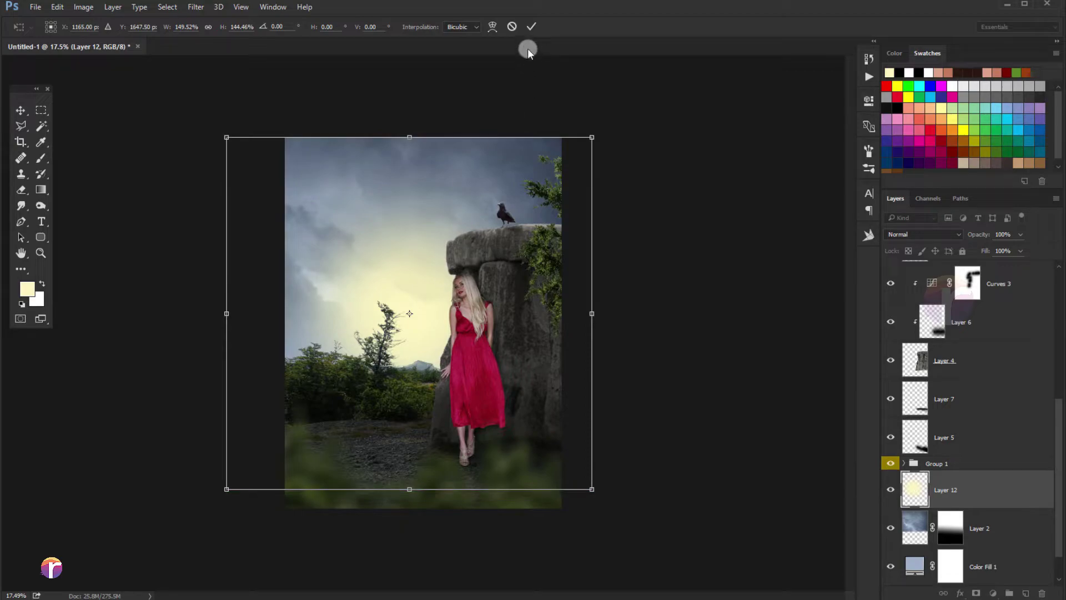
{"action": "left_click", "coordinate": [530, 26]}
{"action": "left_click", "coordinate": [1021, 251]}
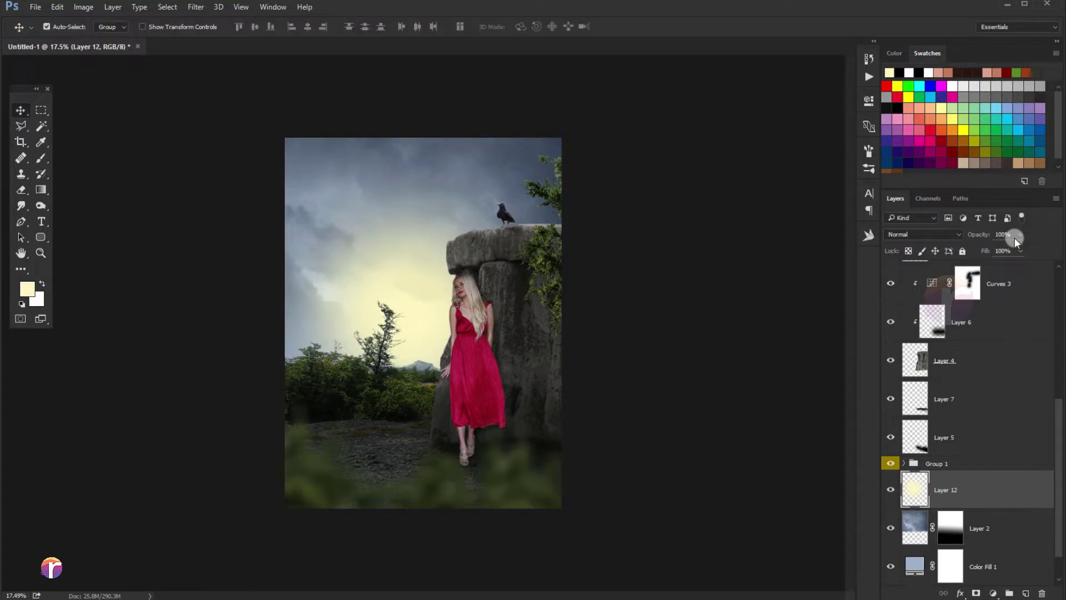
{"action": "left_click", "coordinate": [993, 249]}
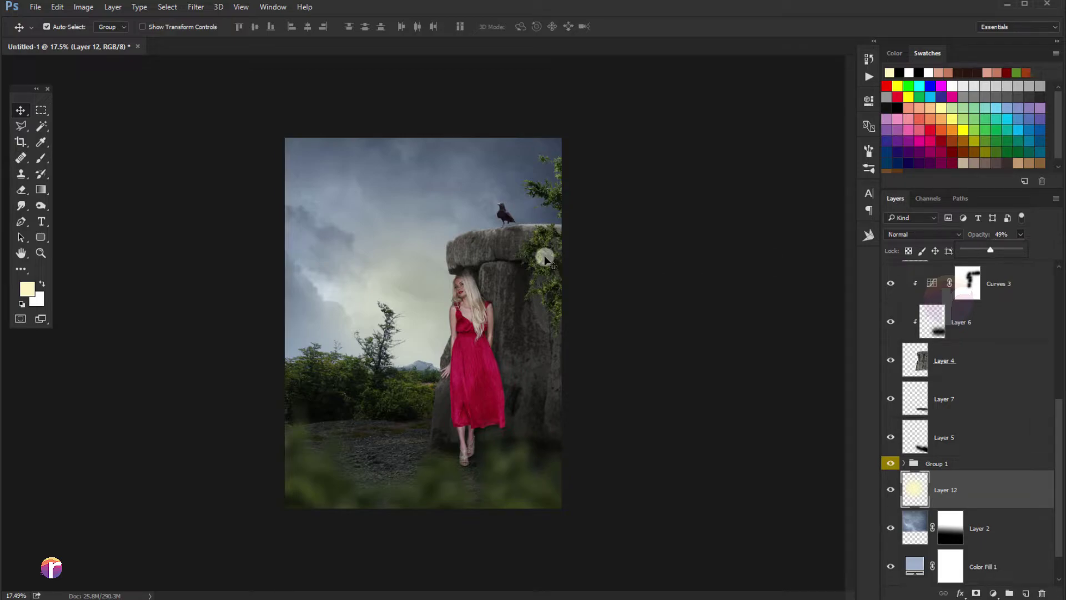
Duplicate the glow layer and shrink the copy to about 86%
{"action": "key", "text": "ctrl+j"}
{"action": "key", "text": "ctrl+t"}
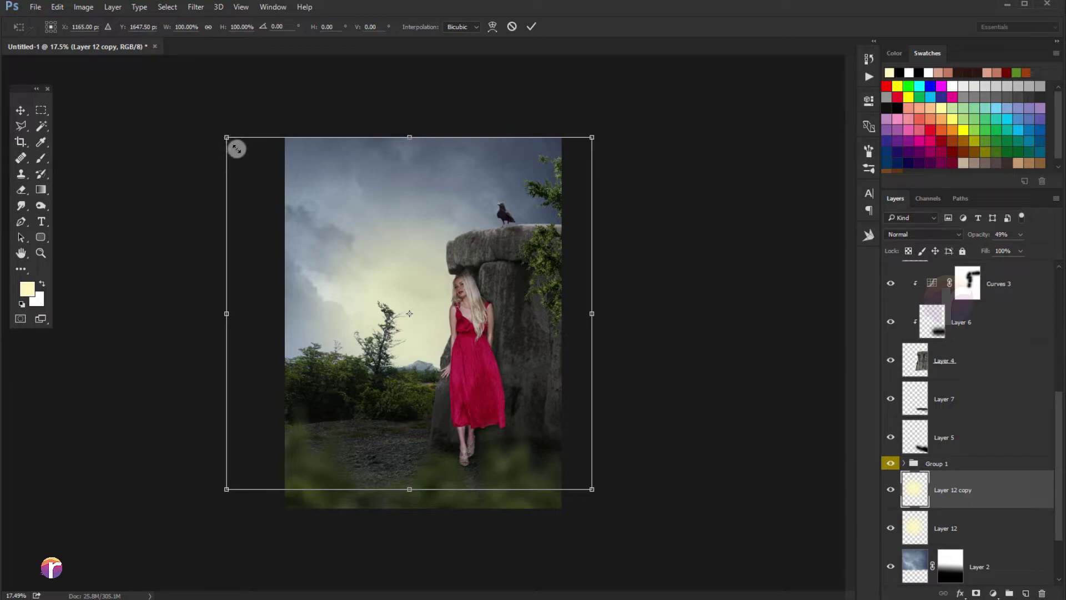
{"action": "left_click_drag", "start_coordinate": [220, 141], "coordinate": [276, 185]}
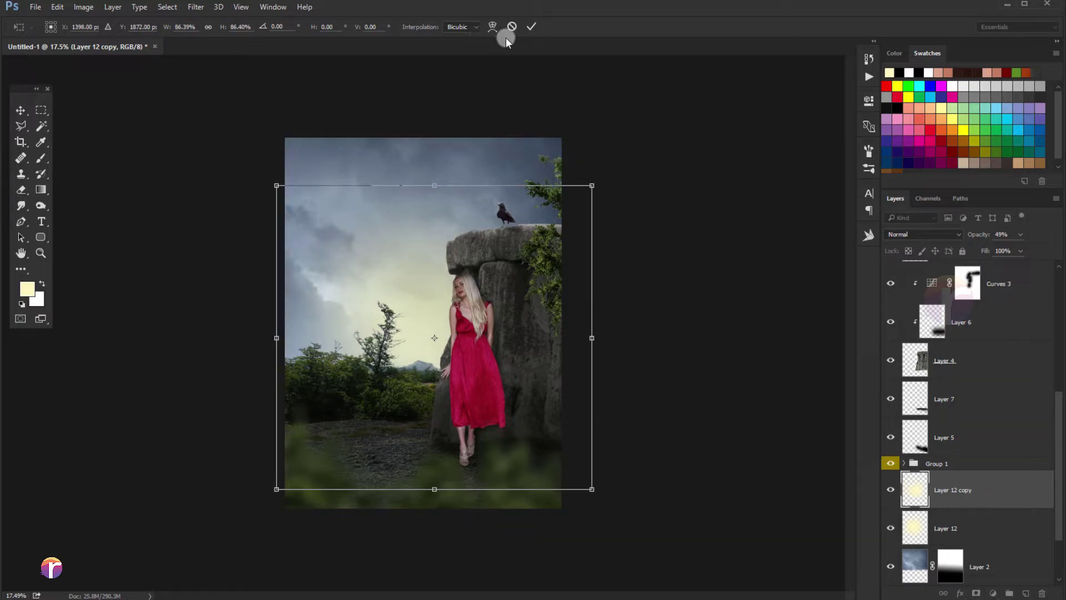
{"action": "left_click", "coordinate": [531, 27]}
{"action": "scroll", "coordinate": [465, 184], "scroll_direction": "up", "scroll_amount": 1}
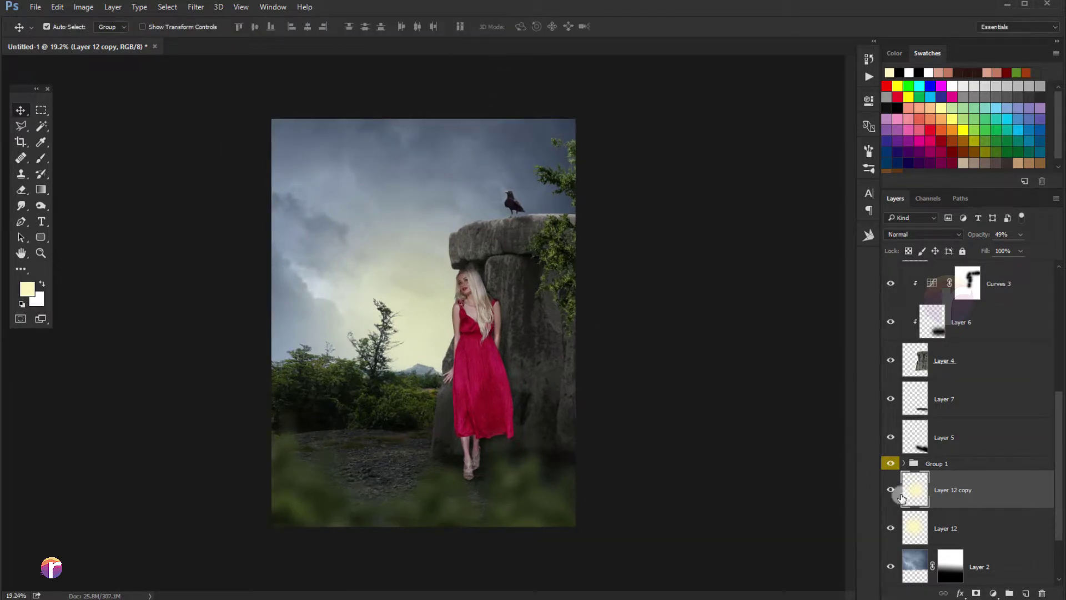
{"action": "left_click", "coordinate": [987, 564]}
{"action": "scroll", "coordinate": [980, 547], "scroll_direction": "down", "scroll_amount": 2}
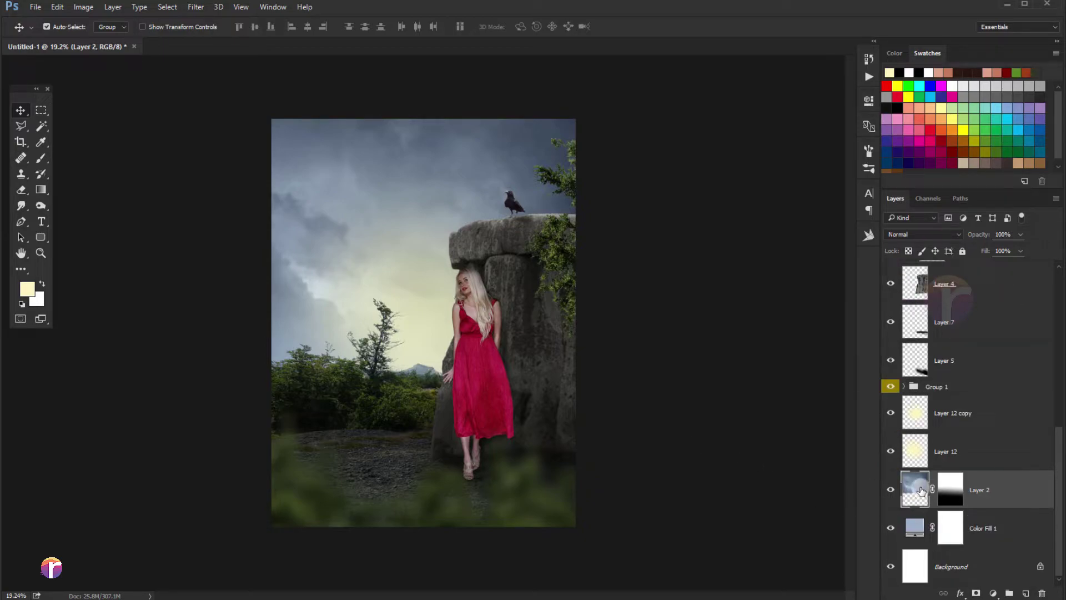
Apply Layer 2's layer mask permanently to the sky
{"action": "left_click", "coordinate": [949, 489]}
{"action": "right_click", "coordinate": [947, 484]}
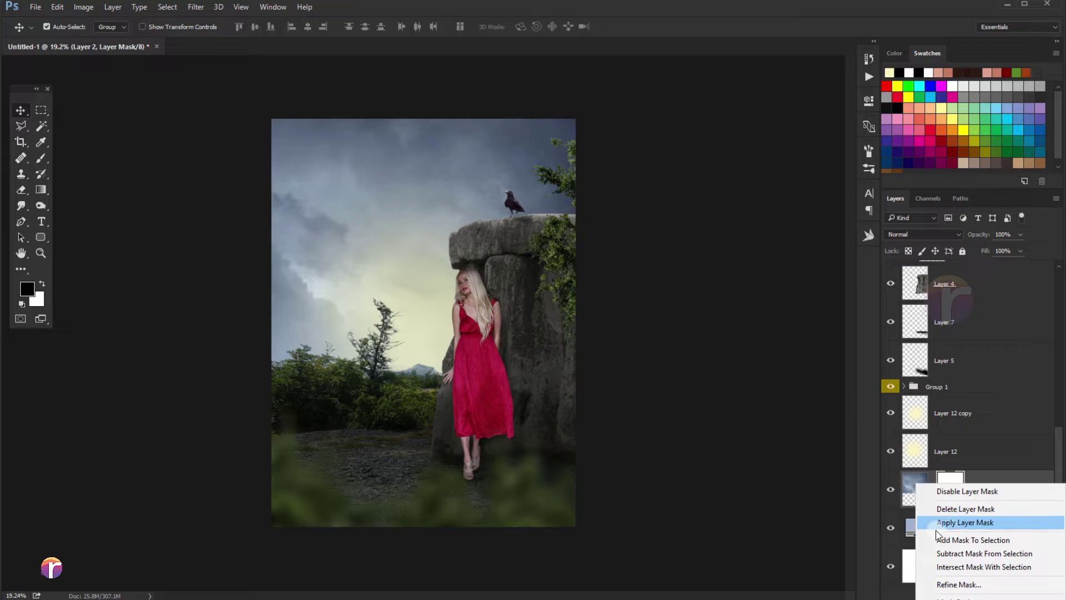
{"action": "left_click", "coordinate": [939, 522]}
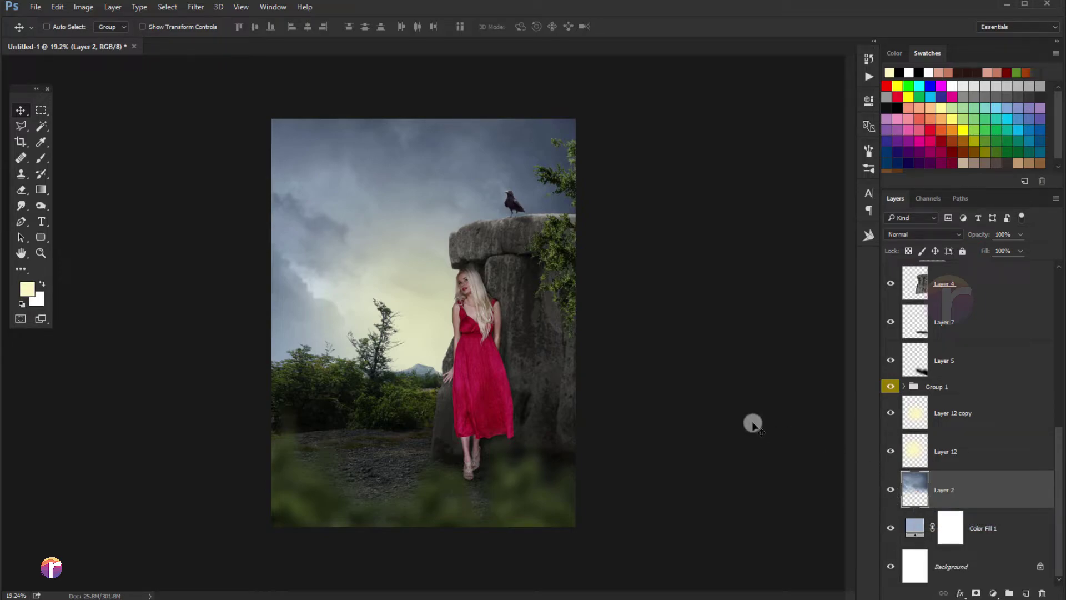
Warm the sky with Color Balance midtones 0, -17, -47 and compare the result
{"action": "key", "text": "ctrl+b"}
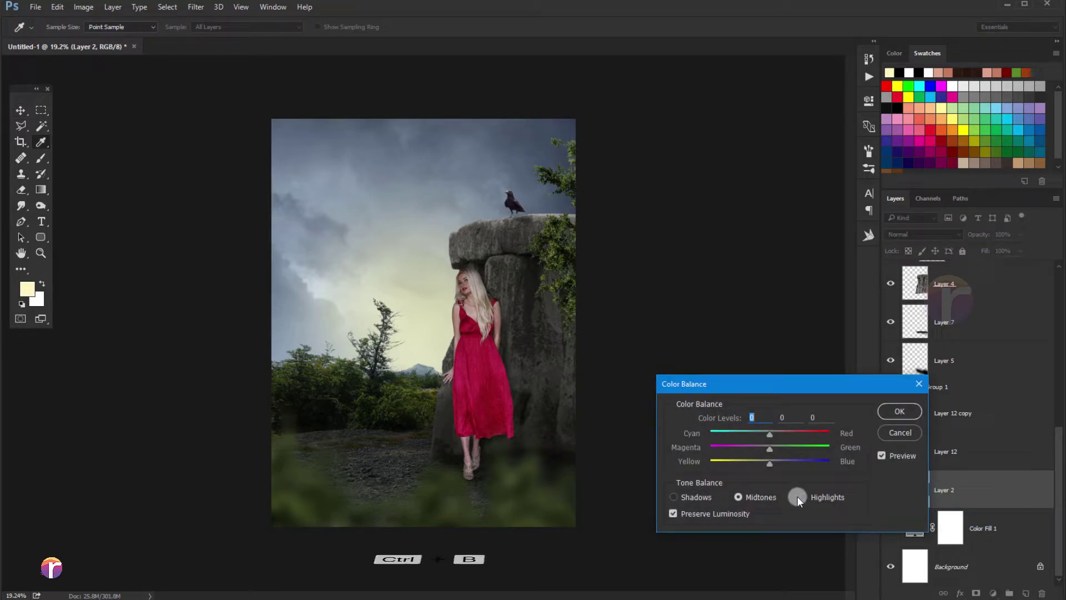
{"action": "left_click_drag", "start_coordinate": [770, 463], "coordinate": [743, 463]}
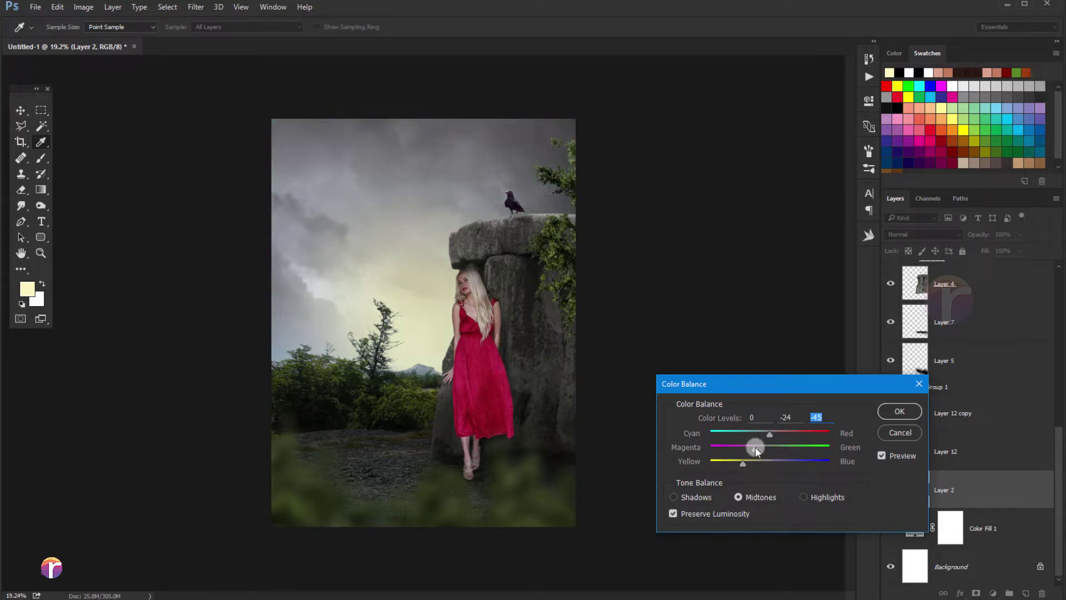
{"action": "left_click", "coordinate": [758, 448]}
{"action": "left_click", "coordinate": [888, 412]}
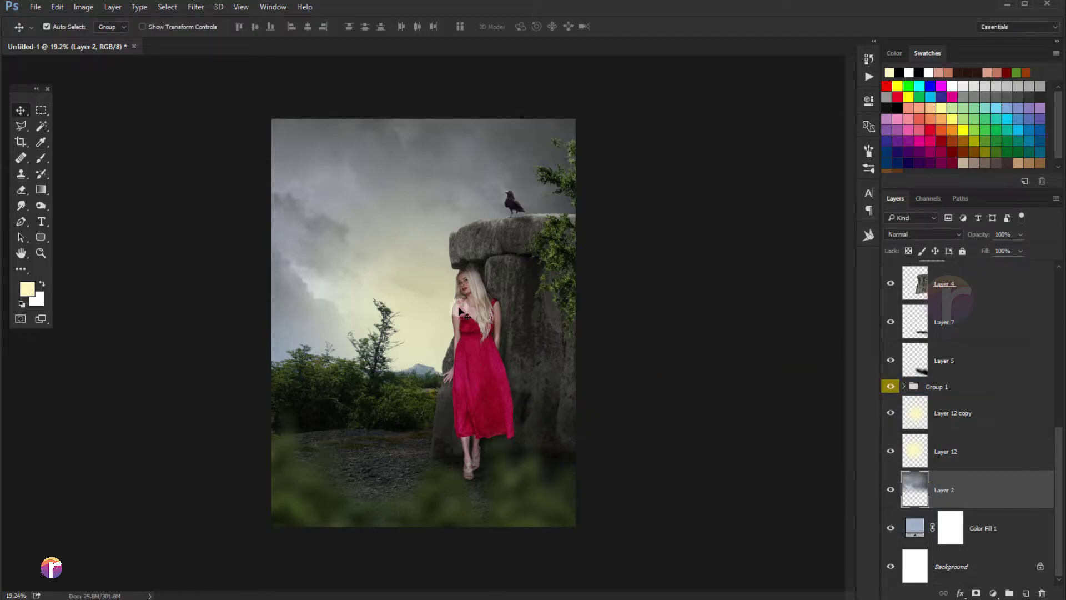
{"action": "key", "text": "ctrl+plus"}
{"action": "scroll", "coordinate": [453, 298], "scroll_direction": "up", "scroll_amount": 1}
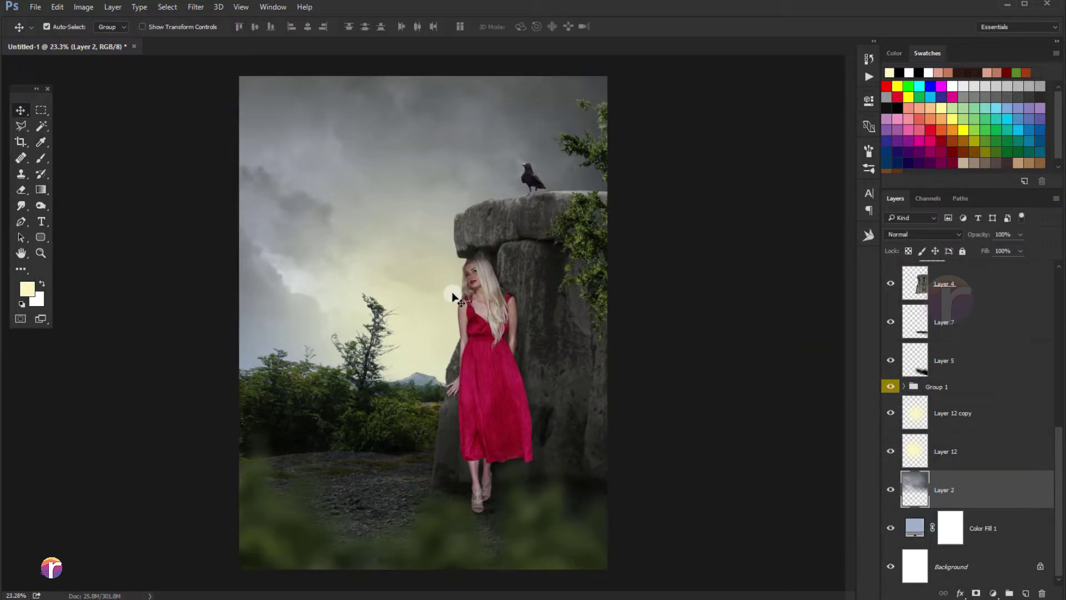
{"action": "scroll", "coordinate": [452, 297], "scroll_direction": "down", "scroll_amount": 2}
{"action": "scroll", "coordinate": [451, 261], "scroll_direction": "up", "scroll_amount": 1}
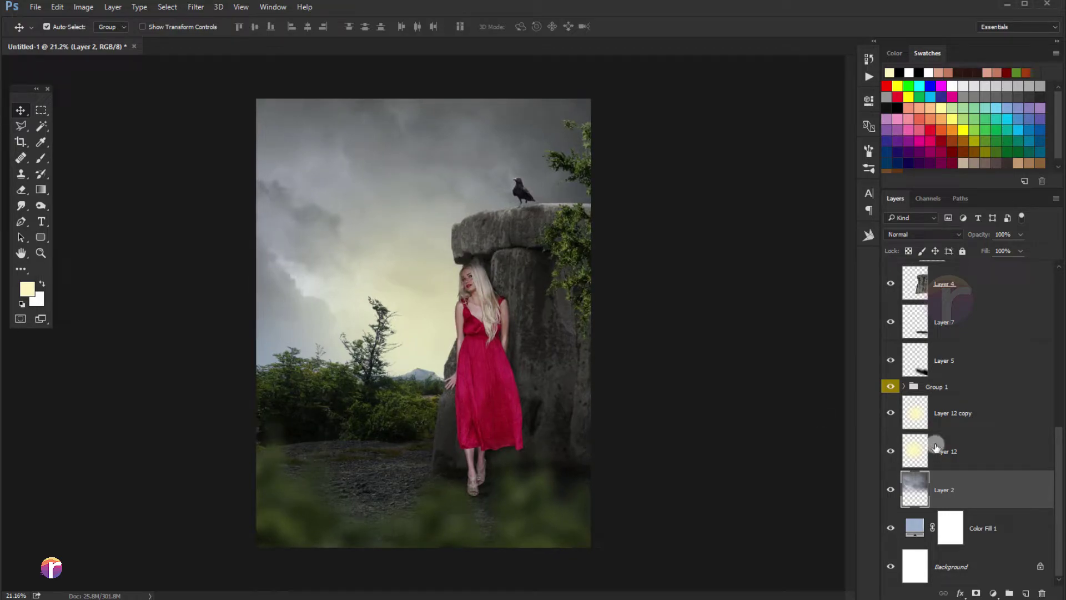
{"action": "left_click", "coordinate": [890, 489]}
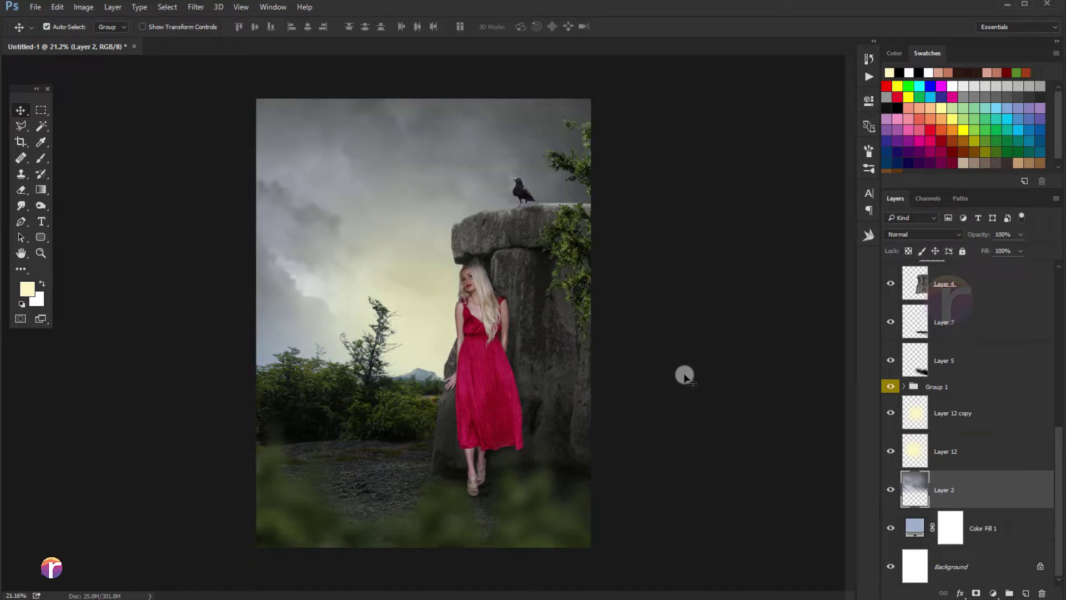
Recolour Color Fill 1 to muted yellow #c6c399, starting from a yellow sampled in the sky
{"action": "double_click", "coordinate": [915, 527]}
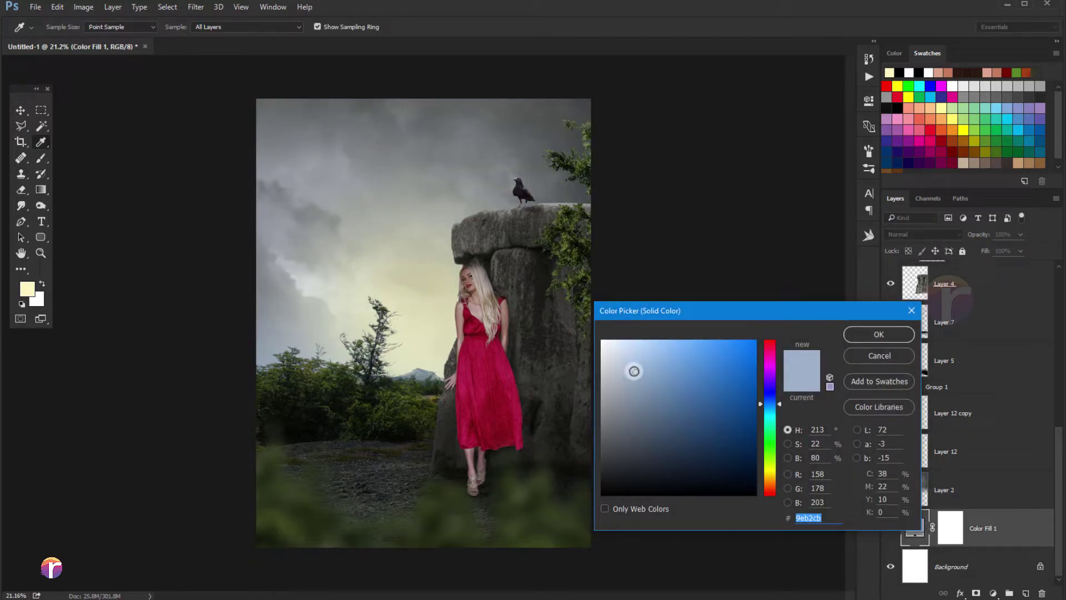
{"action": "left_click", "coordinate": [445, 329]}
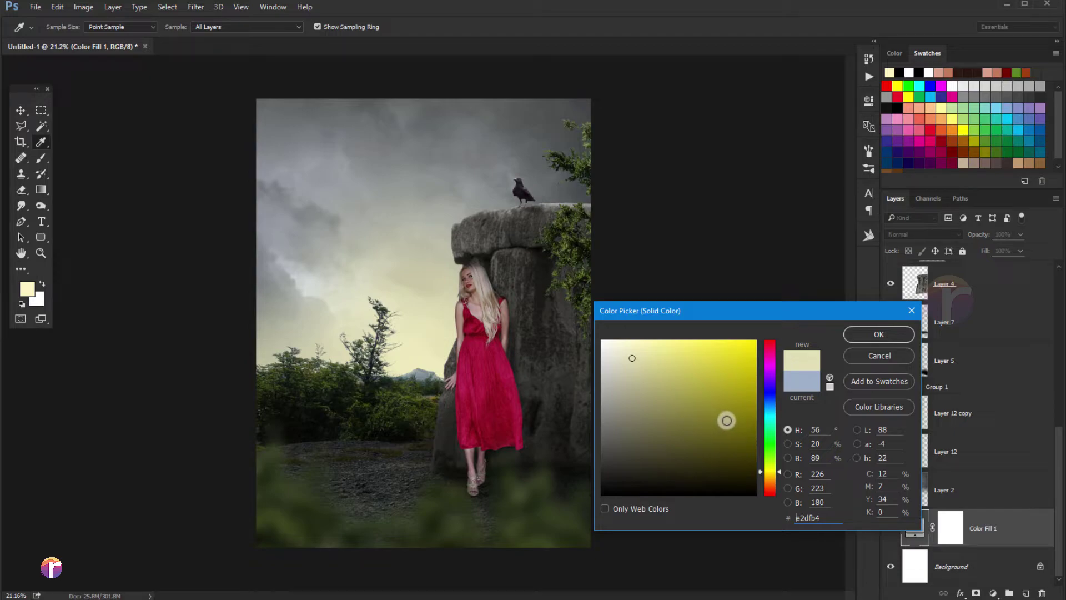
{"action": "left_click", "coordinate": [642, 397]}
{"action": "mouse_move", "coordinate": [633, 367]}
{"action": "left_mouse_down"}
{"action": "mouse_move", "coordinate": [627, 354]}
{"action": "mouse_move", "coordinate": [605, 351]}
{"action": "left_mouse_up"}
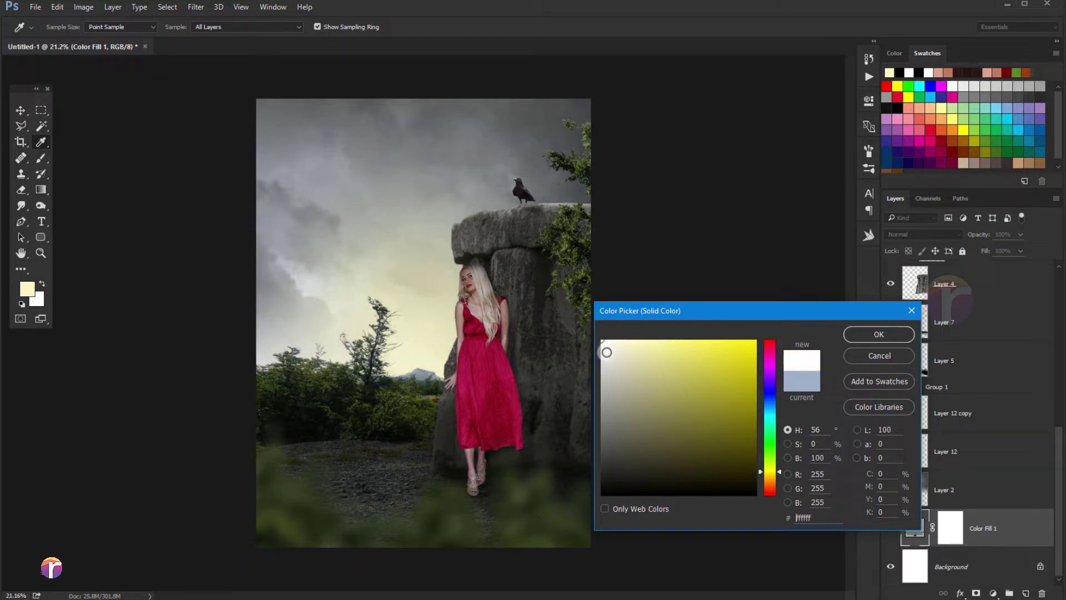
{"action": "left_click", "coordinate": [636, 376]}
{"action": "left_click_drag", "start_coordinate": [635, 376], "coordinate": [636, 374]}
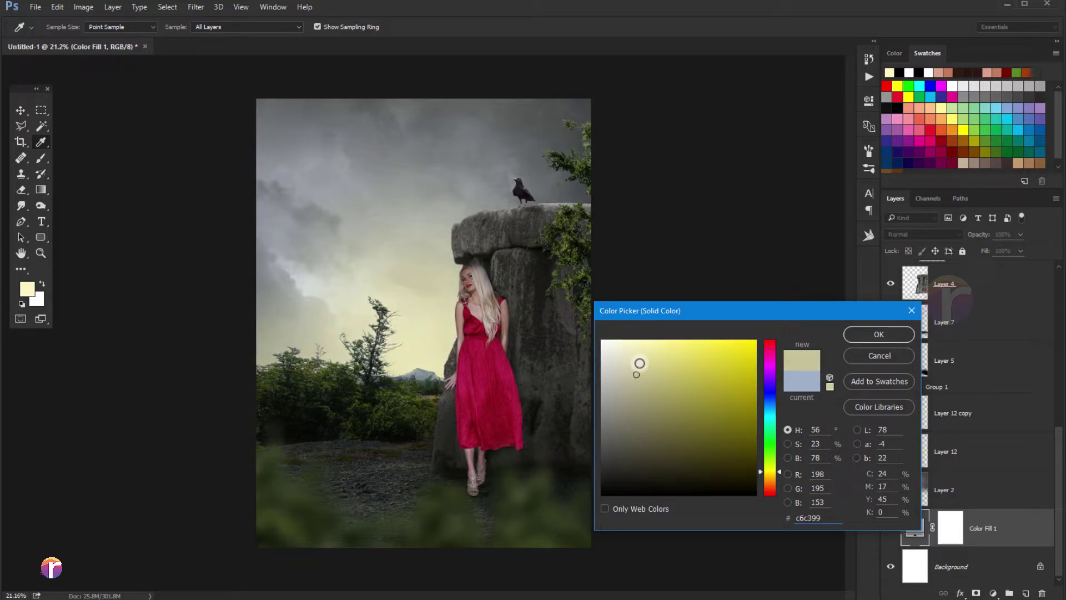
{"action": "left_click", "coordinate": [879, 334]}
{"action": "scroll", "coordinate": [618, 278], "scroll_direction": "down", "scroll_amount": 1}
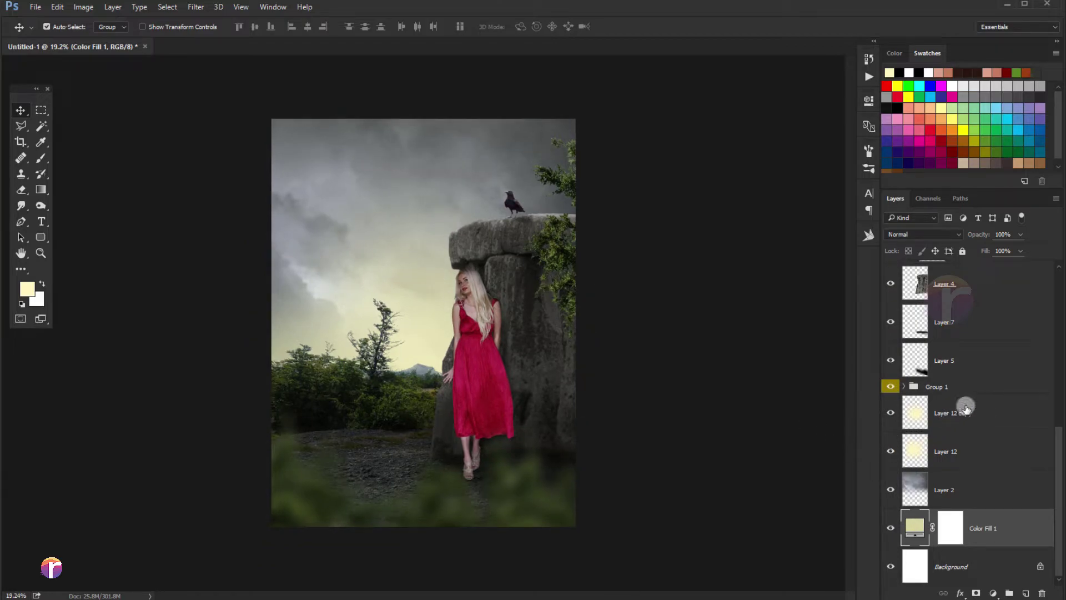
Apply a Selective Color adjustment to Layer 11's Yellows, keeping Yellow near zero
{"action": "left_click", "coordinate": [958, 361]}
{"action": "scroll", "coordinate": [990, 365], "scroll_direction": "up", "scroll_amount": 3}
{"action": "scroll", "coordinate": [986, 362], "scroll_direction": "up", "scroll_amount": 3}
{"action": "scroll", "coordinate": [986, 362], "scroll_direction": "up", "scroll_amount": 2}
{"action": "left_click", "coordinate": [895, 360]}
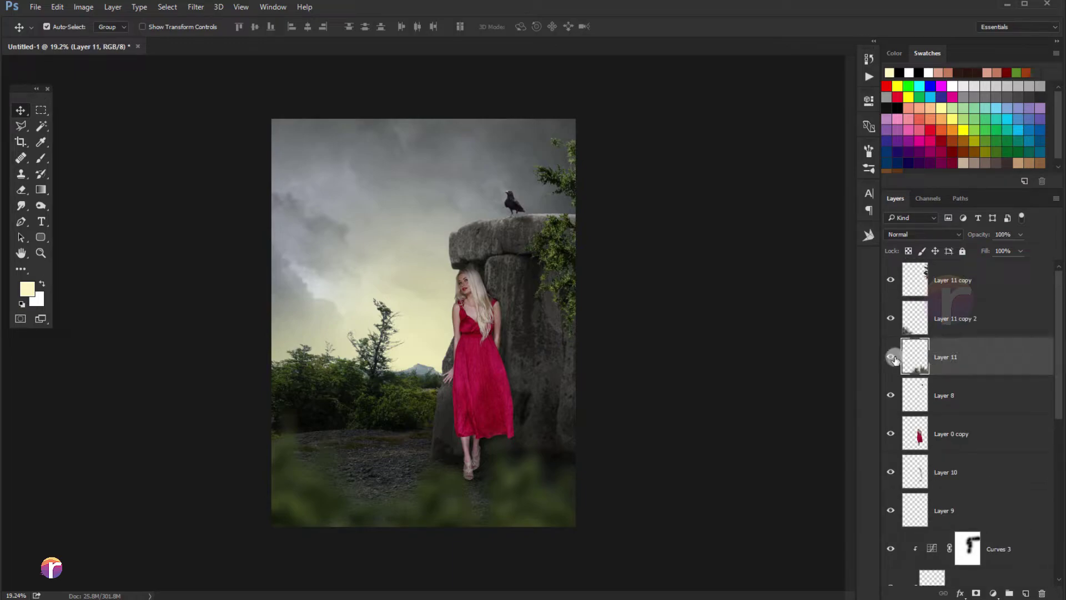
{"action": "left_click", "coordinate": [892, 357]}
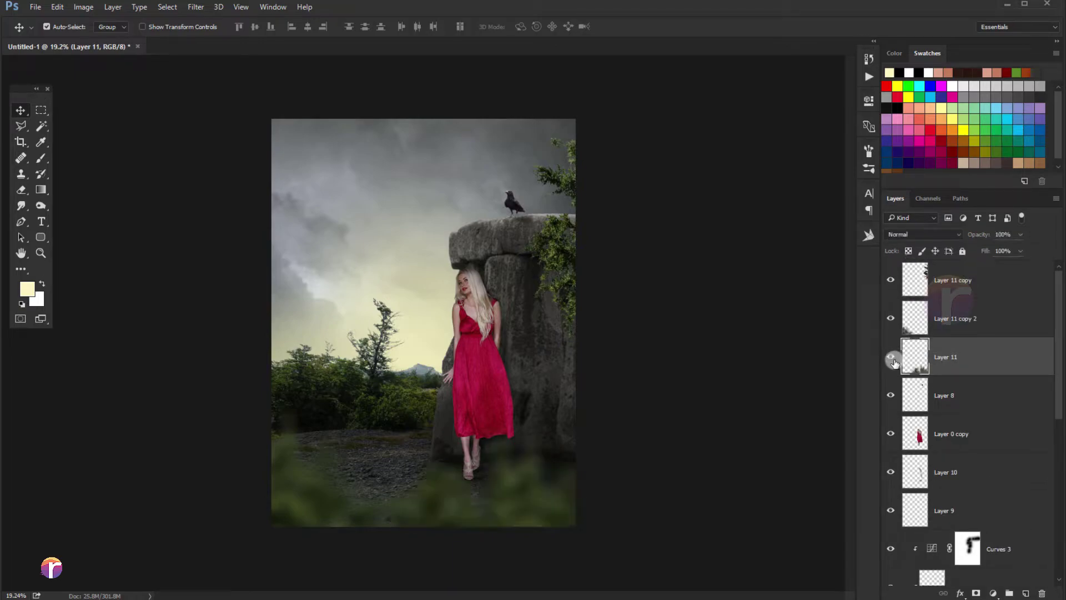
{"action": "left_click", "coordinate": [79, 12]}
{"action": "left_click", "coordinate": [263, 223]}
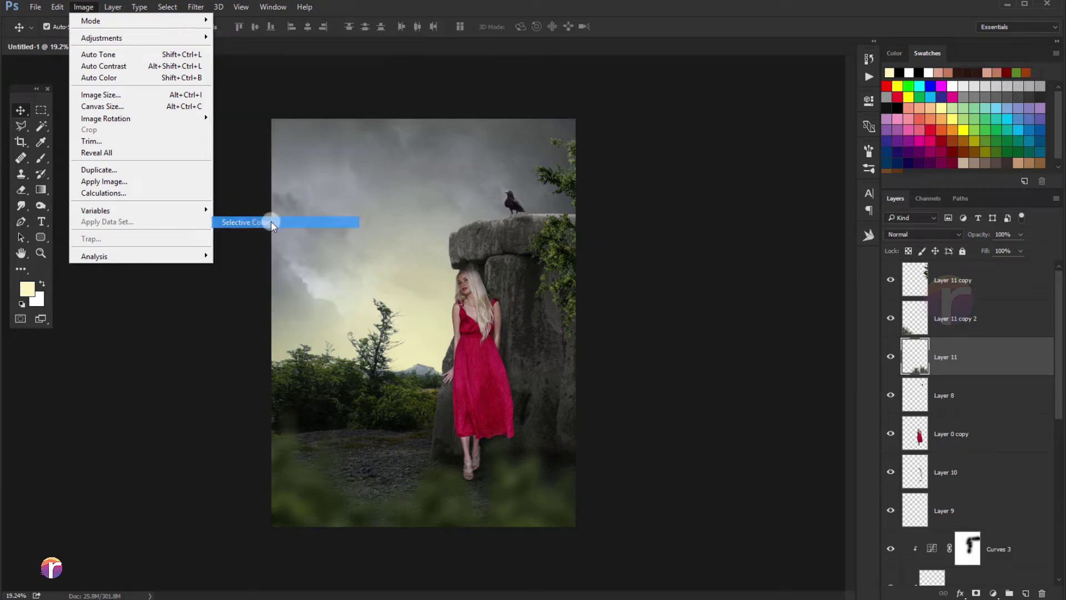
{"action": "left_click", "coordinate": [728, 277]}
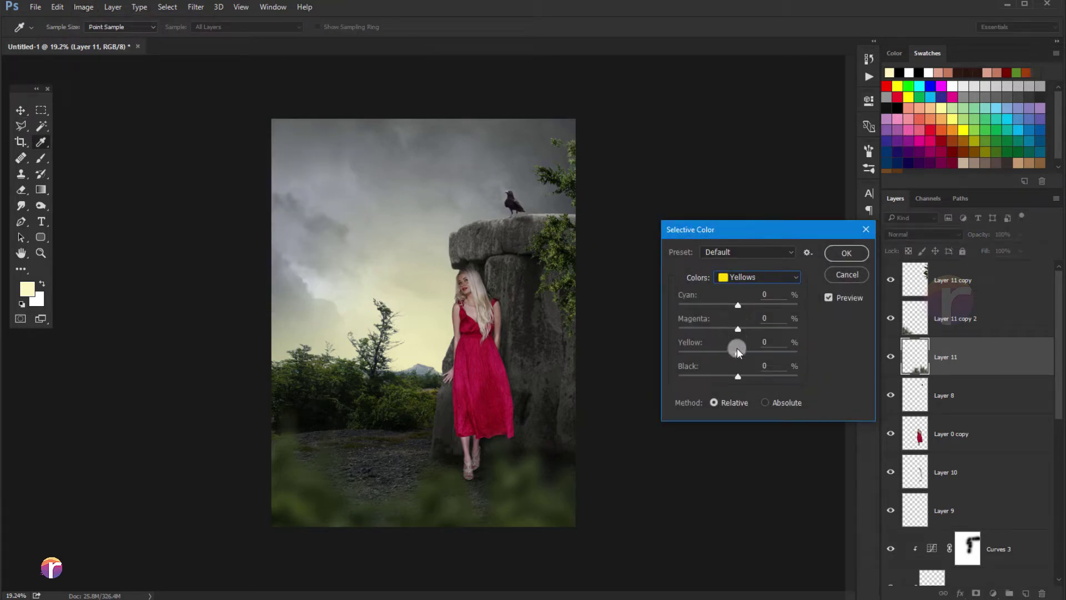
{"action": "left_click_drag", "start_coordinate": [738, 350], "coordinate": [754, 354]}
{"action": "mouse_move", "coordinate": [658, 356]}
{"action": "left_mouse_down"}
{"action": "mouse_move", "coordinate": [738, 359]}
{"action": "mouse_move", "coordinate": [783, 328]}
{"action": "left_mouse_up"}
{"action": "left_click", "coordinate": [833, 255]}
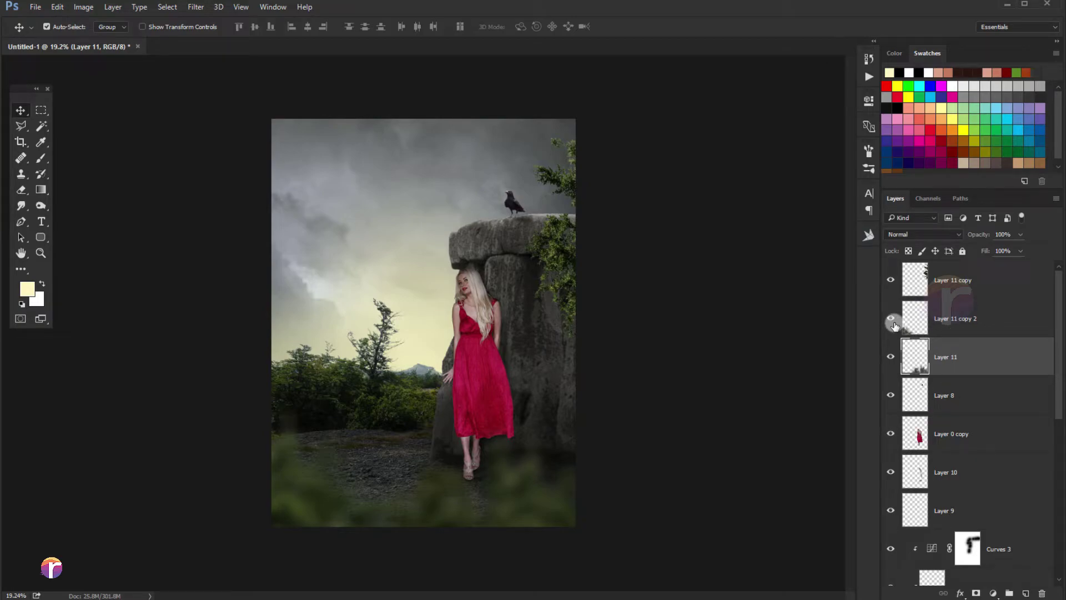
Apply Selective Color to Layer 11 copy 2, raising Magenta in the Yellows to +59
{"action": "left_click", "coordinate": [933, 321]}
{"action": "left_click", "coordinate": [84, 7]}
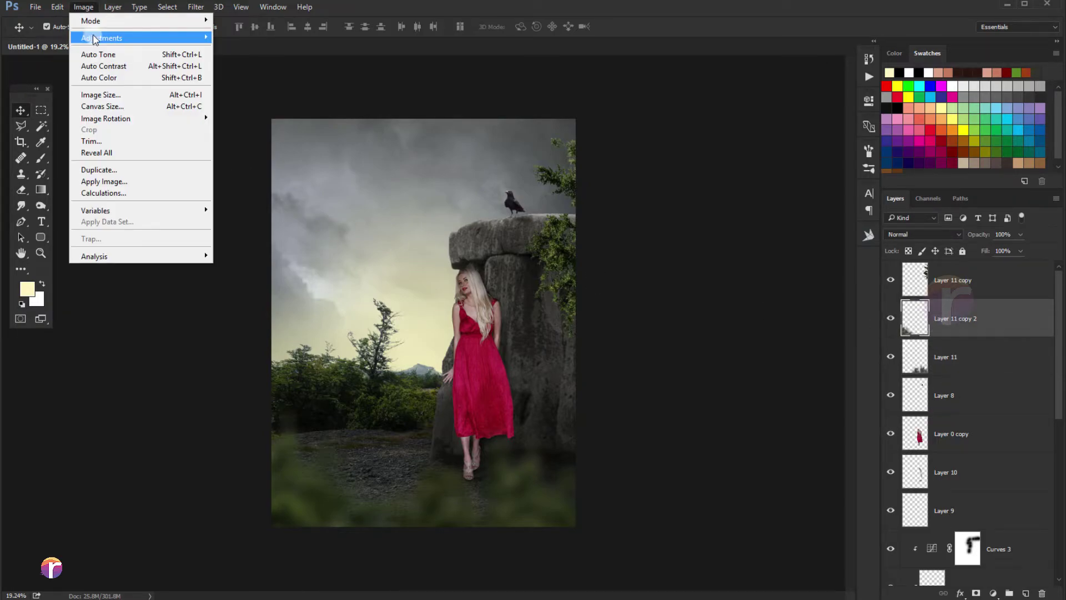
{"action": "mouse_move", "coordinate": [101, 38]}
{"action": "left_click", "coordinate": [290, 220]}
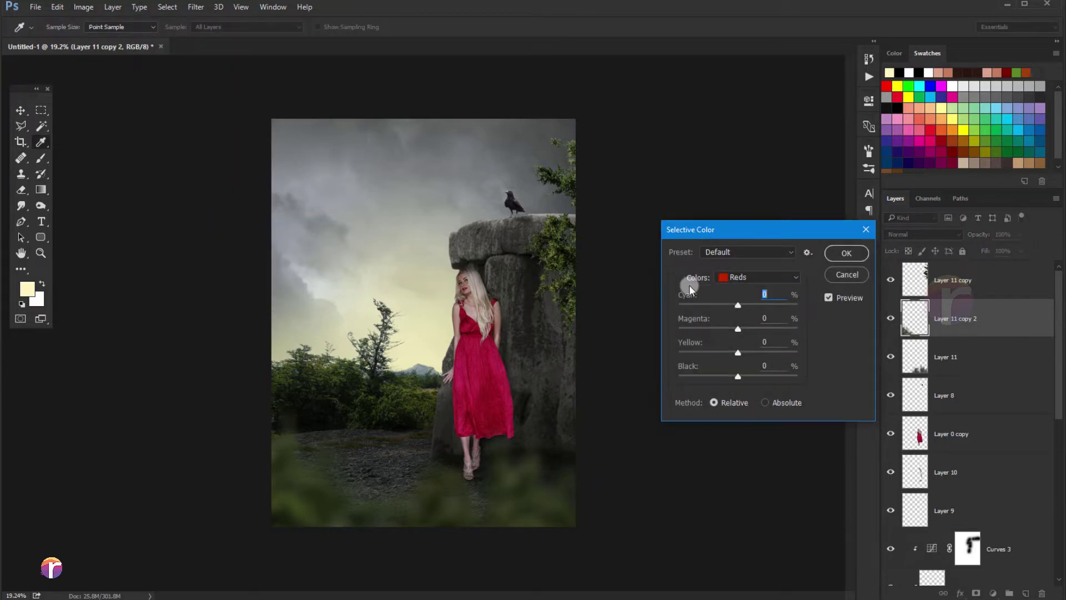
{"action": "left_click", "coordinate": [738, 276]}
{"action": "left_click", "coordinate": [741, 298]}
{"action": "left_click_drag", "start_coordinate": [739, 329], "coordinate": [758, 330]}
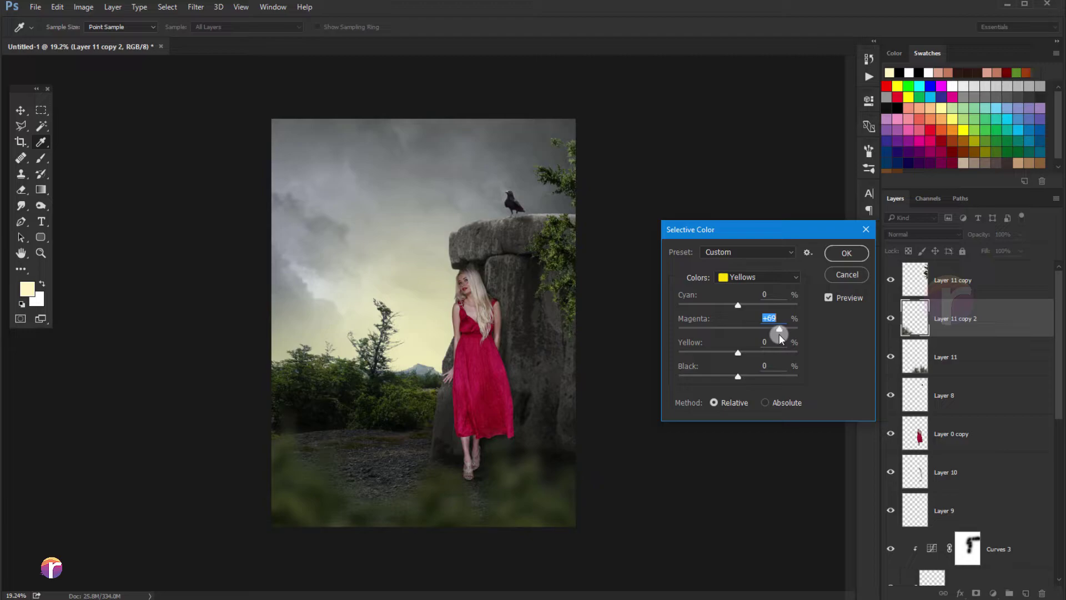
{"action": "left_click", "coordinate": [840, 259]}
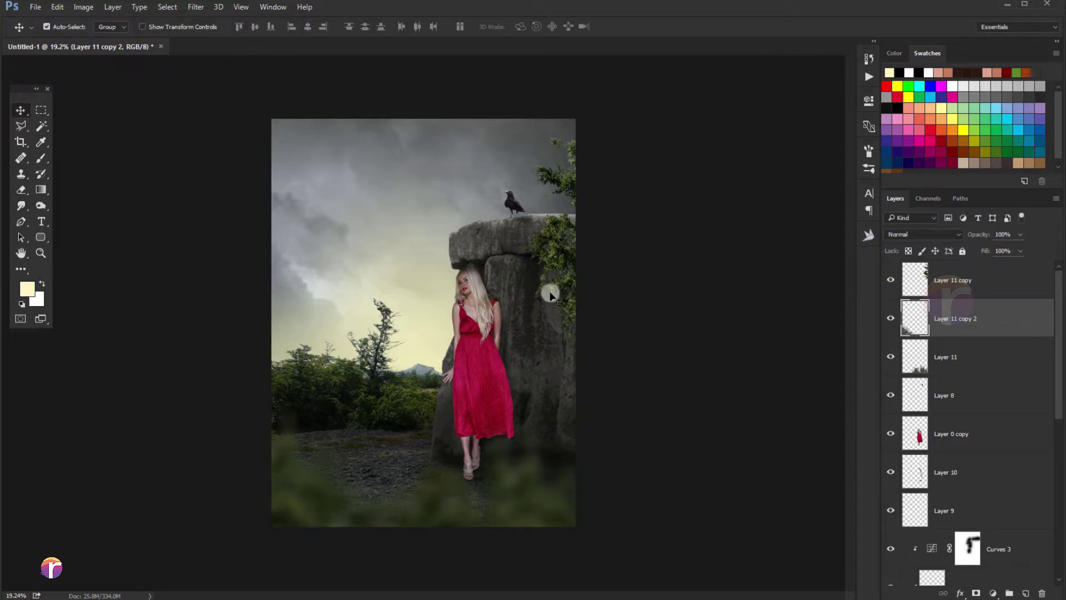
Expand Group 1 and toggle Curves 2 and Curves 1 to compare their effect
{"action": "scroll", "coordinate": [937, 405], "scroll_direction": "down", "scroll_amount": 3}
{"action": "scroll", "coordinate": [939, 394], "scroll_direction": "down", "scroll_amount": 3}
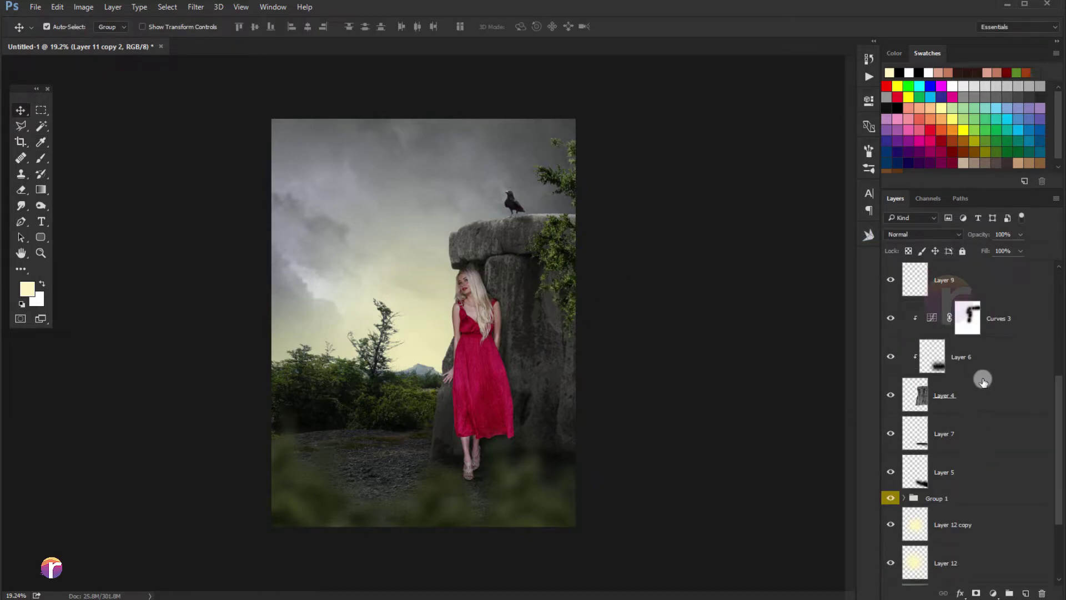
{"action": "scroll", "coordinate": [950, 411], "scroll_direction": "down", "scroll_amount": 1}
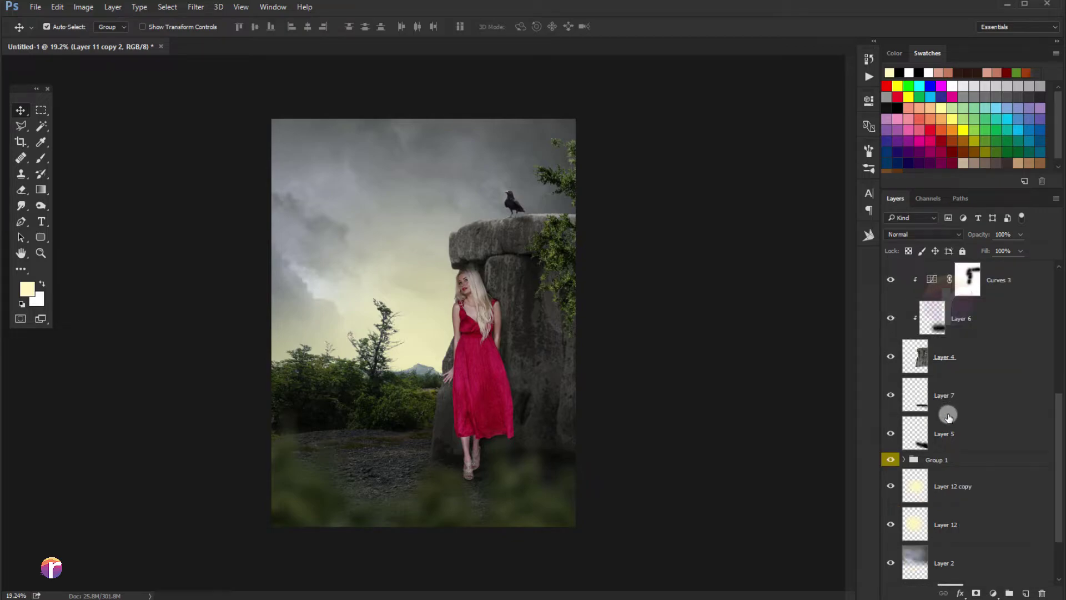
{"action": "left_click", "coordinate": [904, 460]}
{"action": "scroll", "coordinate": [904, 461], "scroll_direction": "down", "scroll_amount": 2}
{"action": "scroll", "coordinate": [917, 388], "scroll_direction": "down", "scroll_amount": 2}
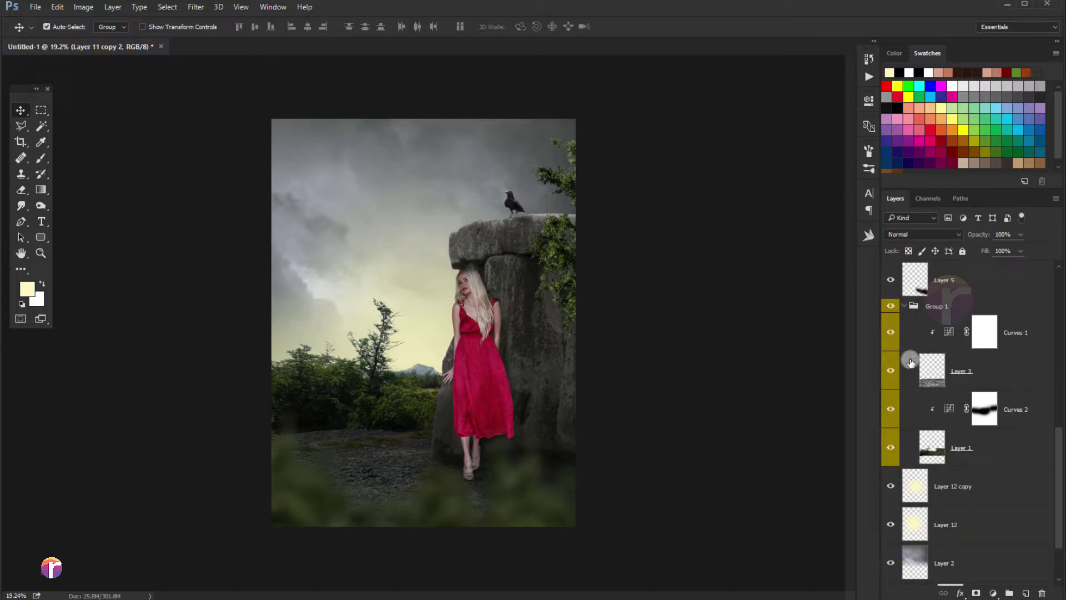
{"action": "left_click", "coordinate": [890, 409]}
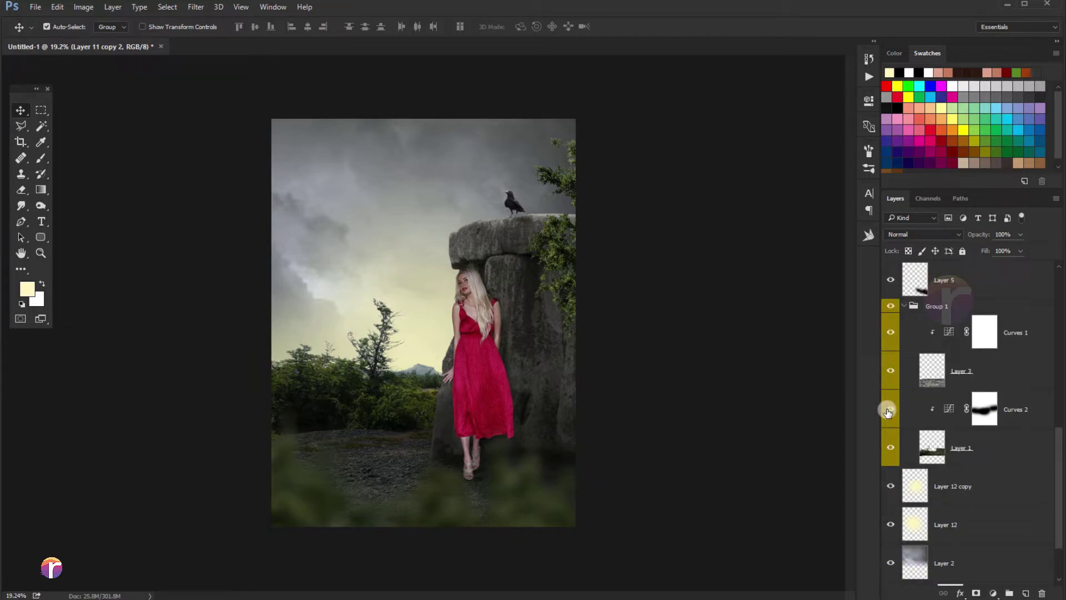
{"action": "left_click", "coordinate": [891, 333]}
Set a black brush at 33% opacity and 56% flow on the Curves 1 mask
{"action": "left_click", "coordinate": [989, 337]}
{"action": "key", "text": "d"}
{"action": "key", "text": "b"}
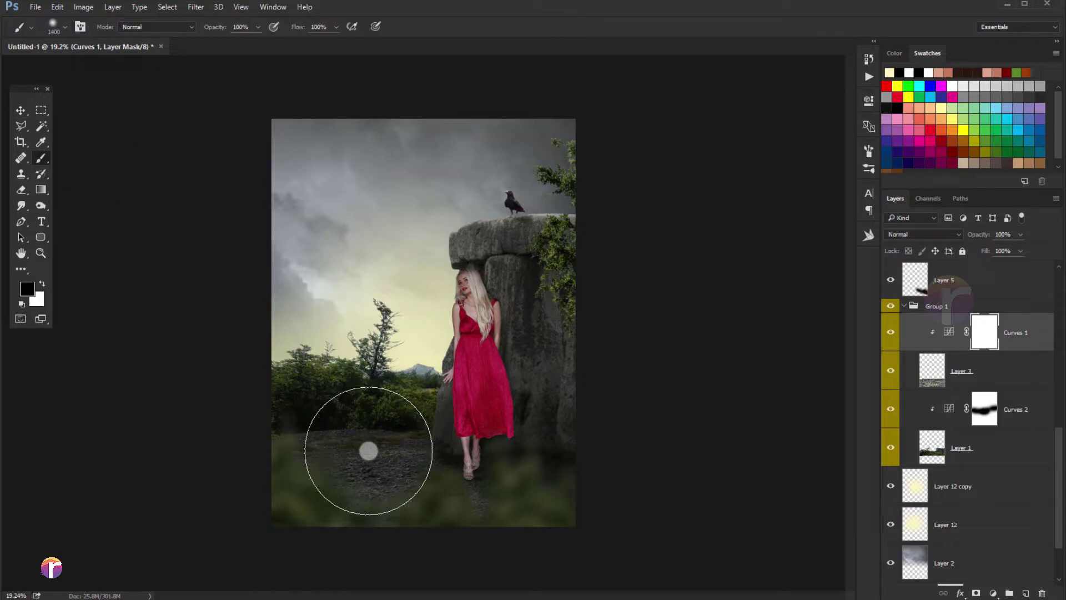
{"action": "key", "text": "bracketleft"}
{"action": "key", "text": "bracketleft"}
{"action": "key", "text": "bracketleft"}
{"action": "key", "text": "ctrl+z"}
{"action": "left_click", "coordinate": [383, 454]}
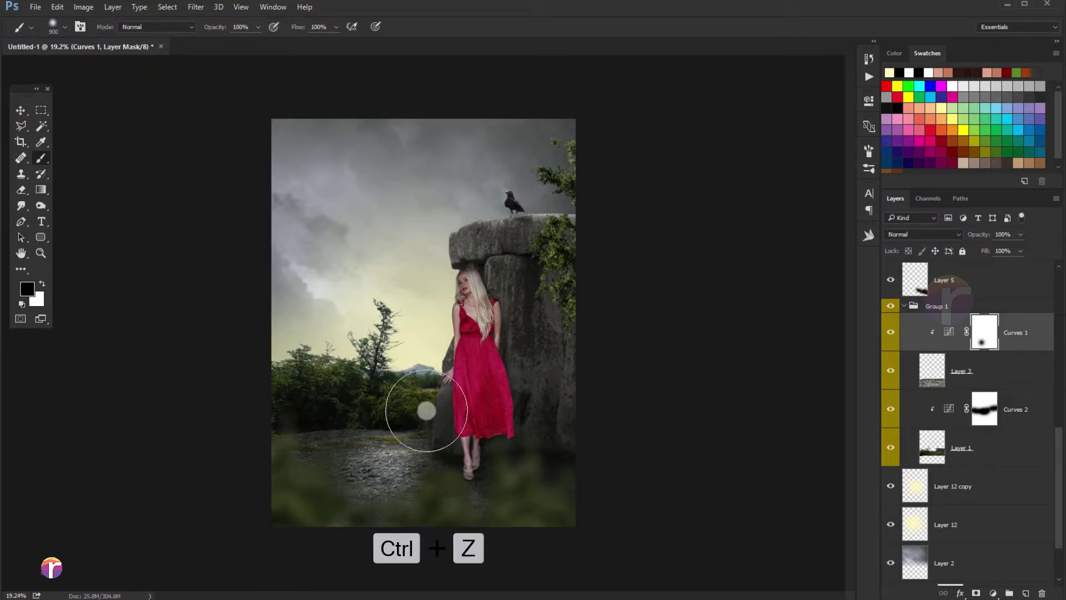
{"action": "key", "text": "ctrl+z"}
{"action": "left_click", "coordinate": [258, 26]}
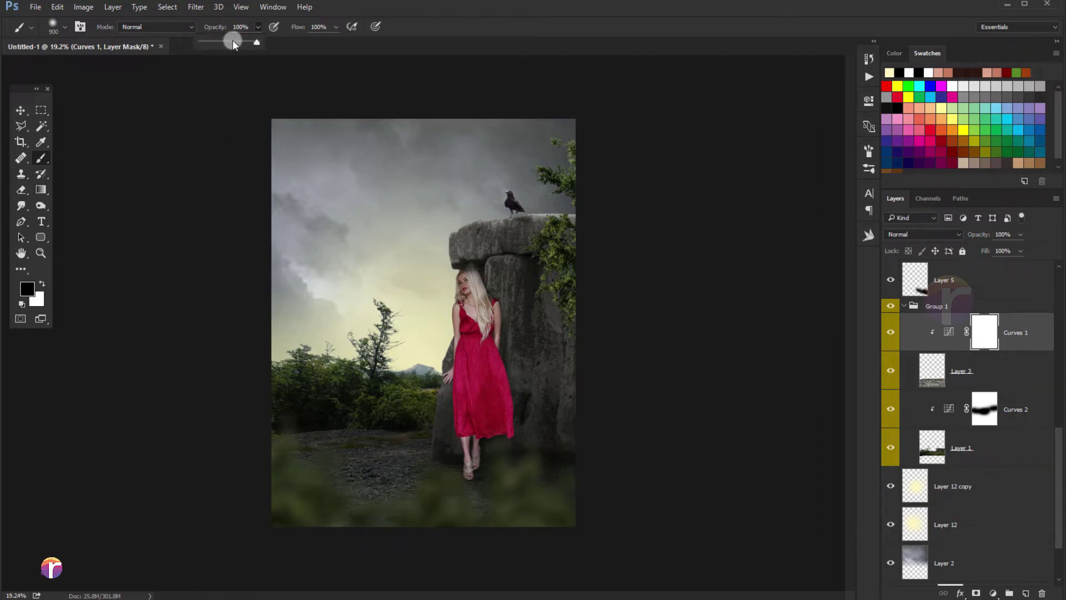
{"action": "left_click", "coordinate": [336, 27]}
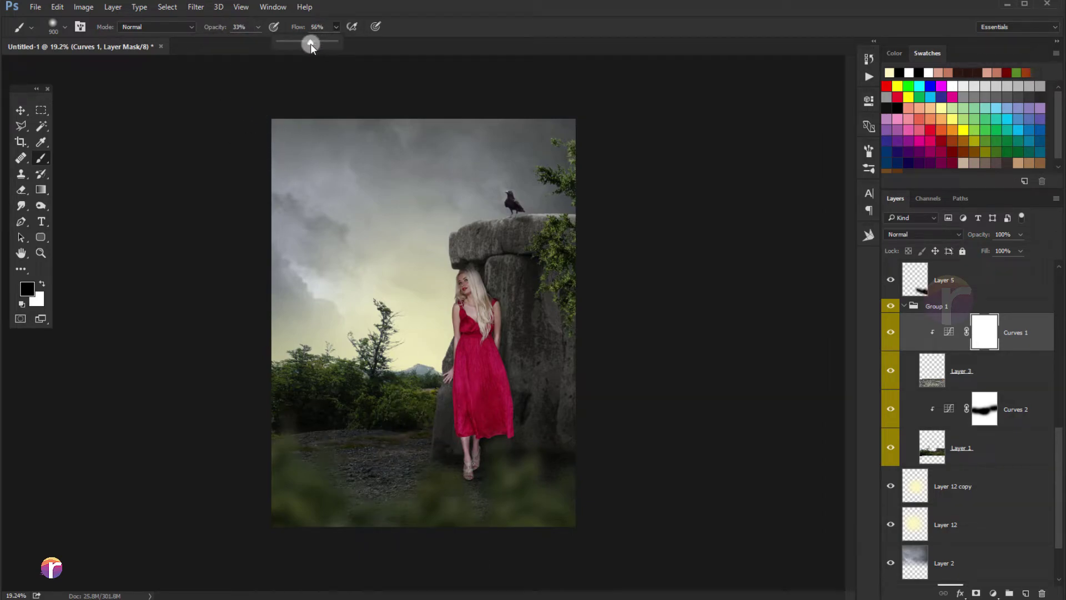
{"action": "left_click", "coordinate": [374, 464]}
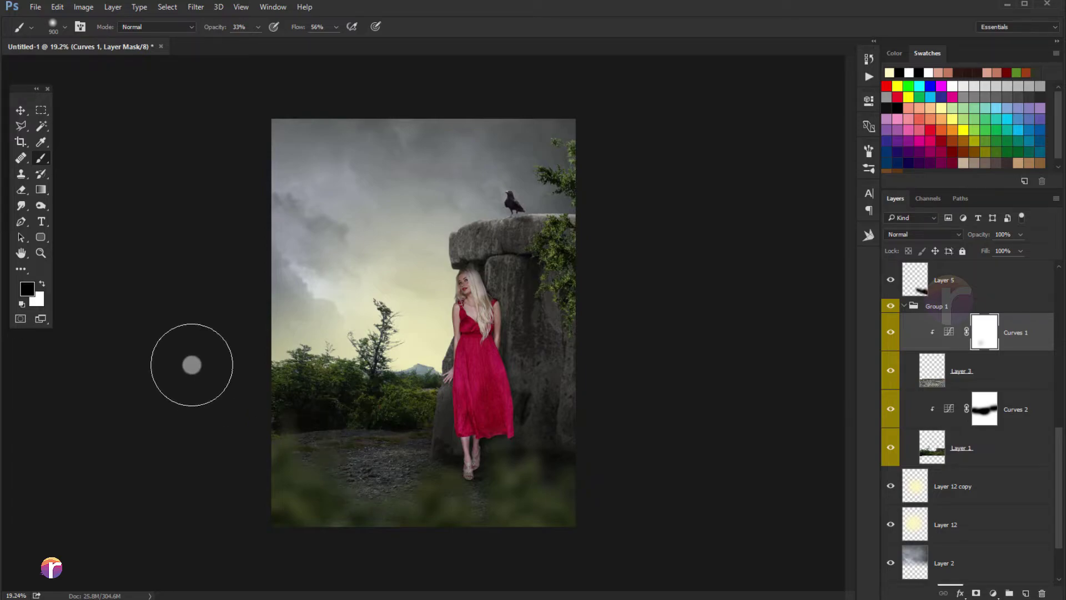
{"action": "key", "text": "ctrl+z"}
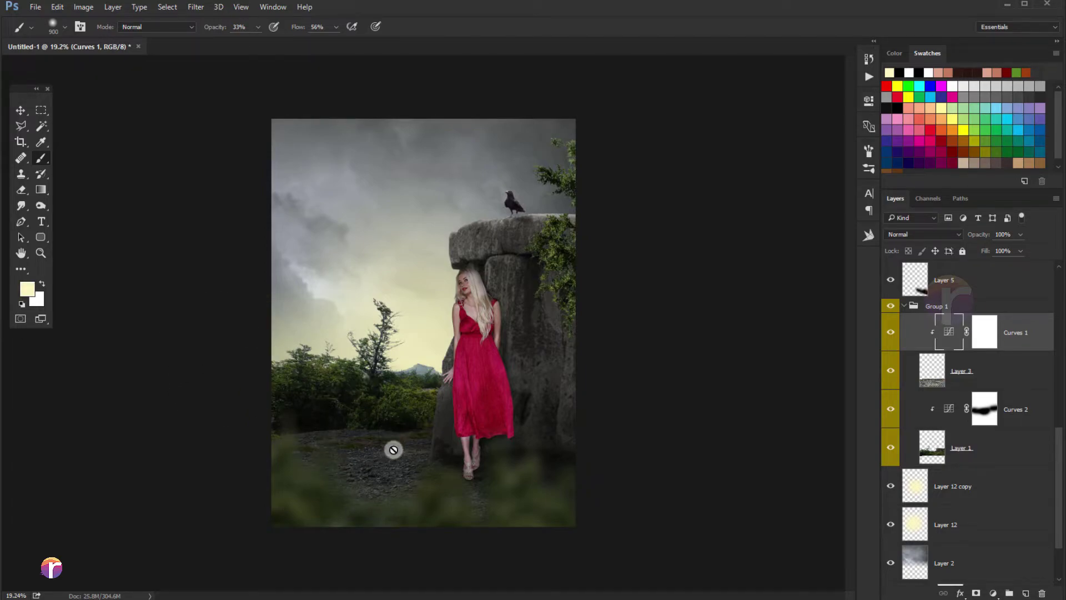
Paint a soft 300-px black patch on the Curves 1 mask over the ground, then compare
{"action": "scroll", "coordinate": [393, 447], "scroll_direction": "up", "scroll_amount": 1}
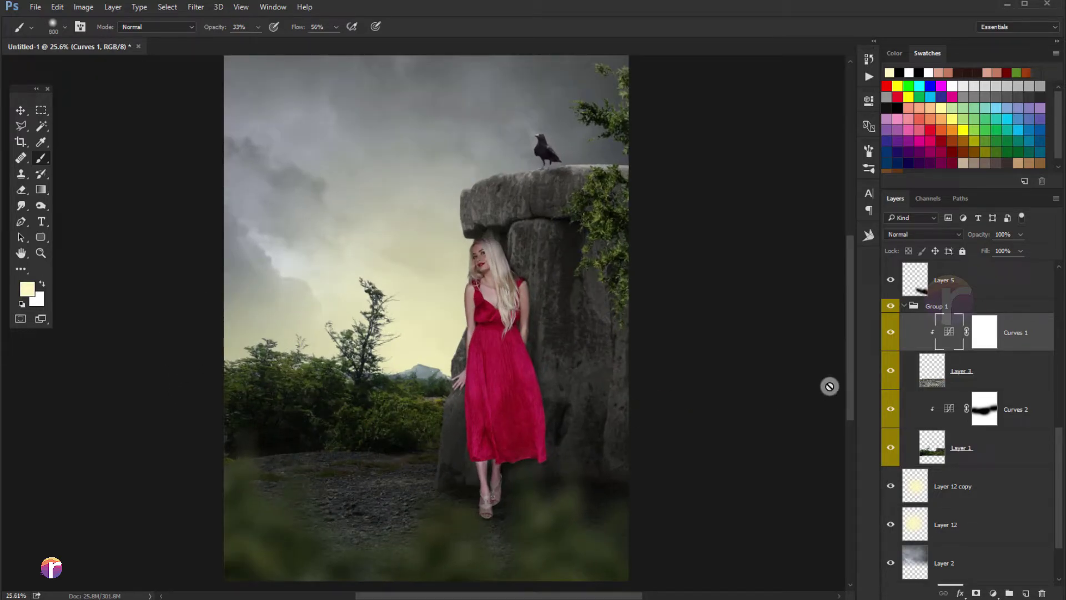
{"action": "left_click", "coordinate": [984, 332]}
{"action": "key", "text": "d"}
{"action": "key", "text": "x"}
{"action": "key", "text": "bracketleft"}
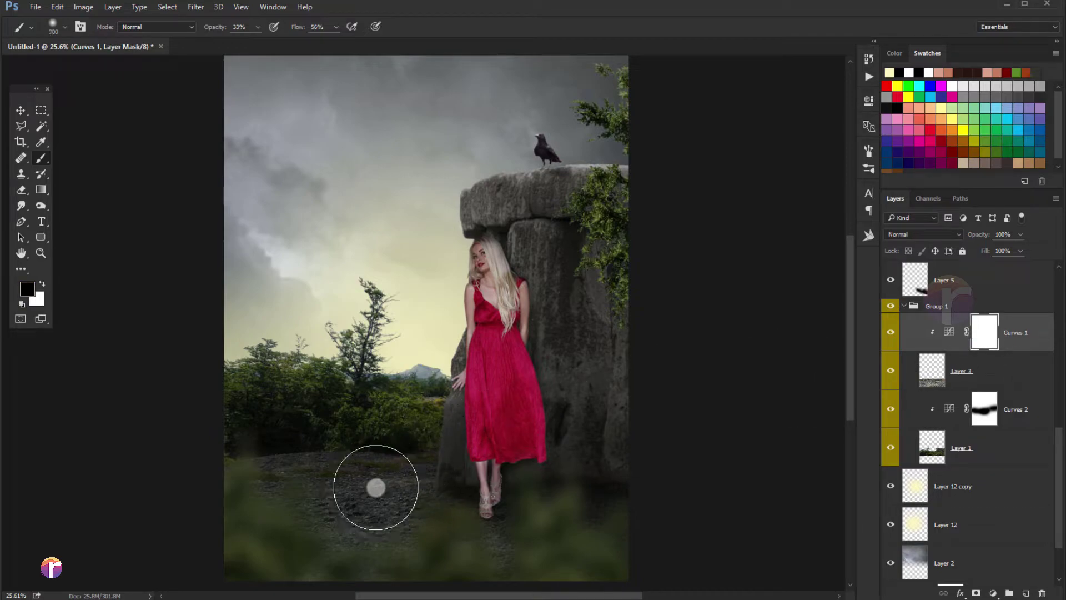
{"action": "key", "text": "bracketleft"}
{"action": "key", "text": "bracketleft"}
{"action": "key", "text": "bracketleft"}
{"action": "key", "text": "bracketleft"}
{"action": "key", "text": "bracketleft"}
{"action": "left_click", "coordinate": [408, 471]}
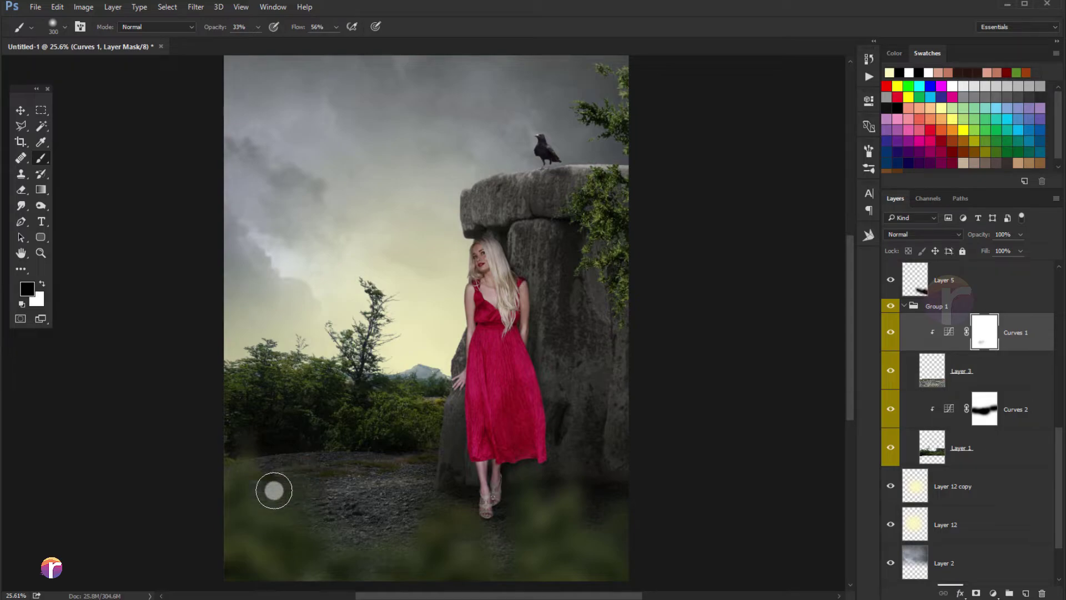
{"action": "key", "text": "ctrl+minus"}
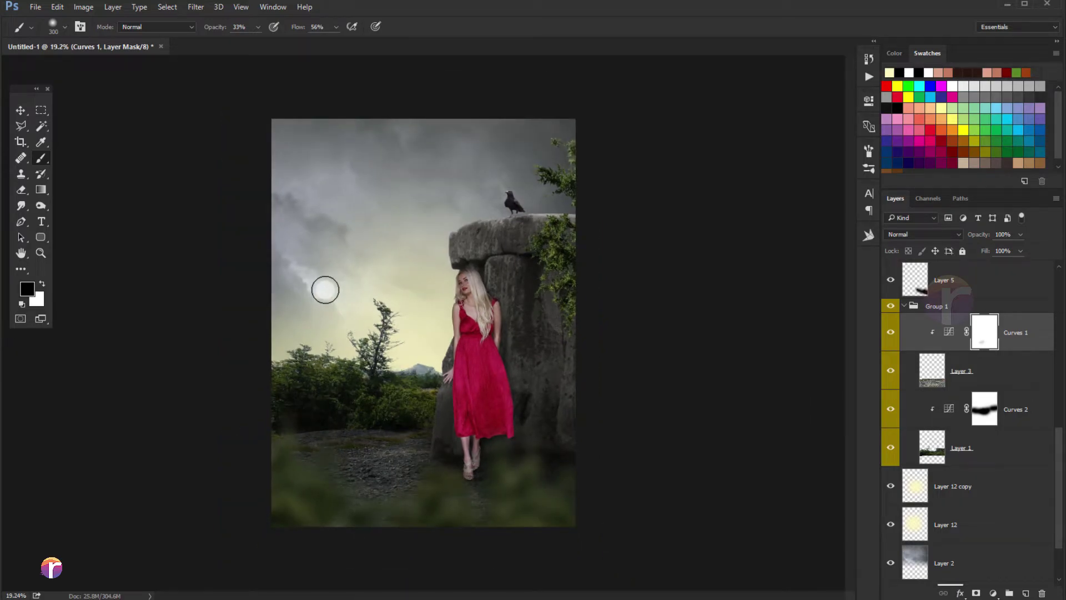
{"action": "scroll", "coordinate": [325, 289], "scroll_direction": "up", "scroll_amount": 1}
{"action": "left_click", "coordinate": [891, 332]}
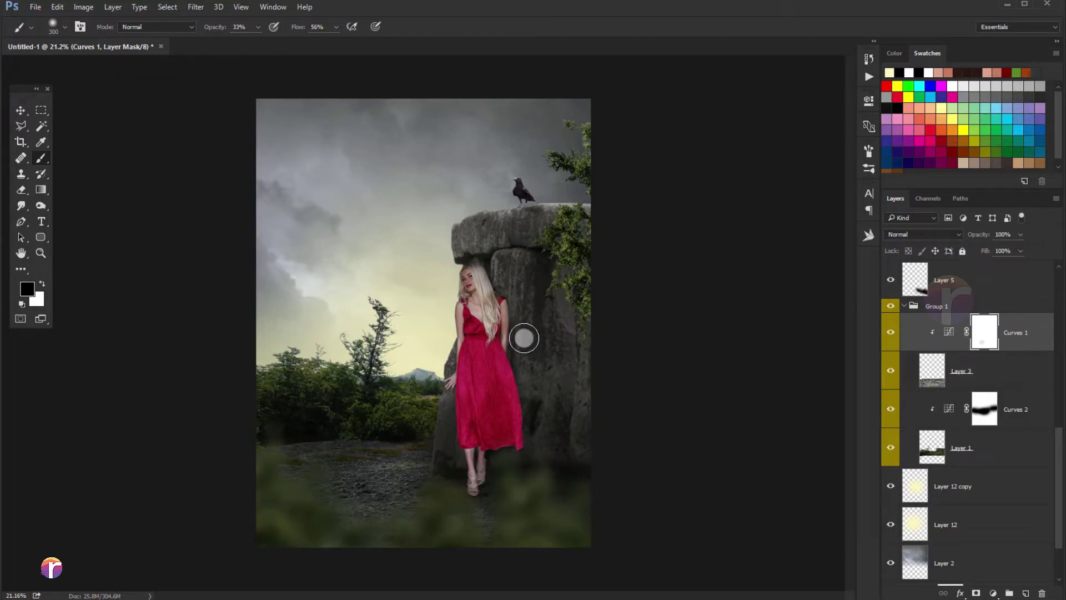
{"action": "scroll", "coordinate": [472, 319], "scroll_direction": "down", "scroll_amount": 1}
{"action": "left_click", "coordinate": [20, 110]}
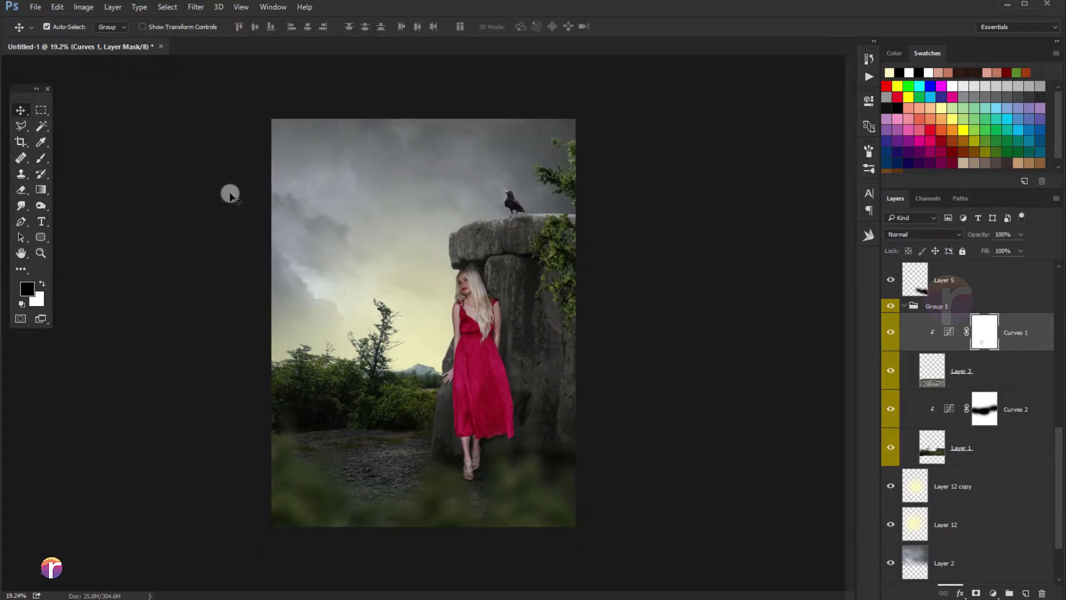
{"action": "scroll", "coordinate": [291, 222], "scroll_direction": "up", "scroll_amount": 1}
Paint a large 1800-px pale-yellow glow into the sky by the tree on Layer 11 copy
{"action": "scroll", "coordinate": [972, 304], "scroll_direction": "up", "scroll_amount": 1}
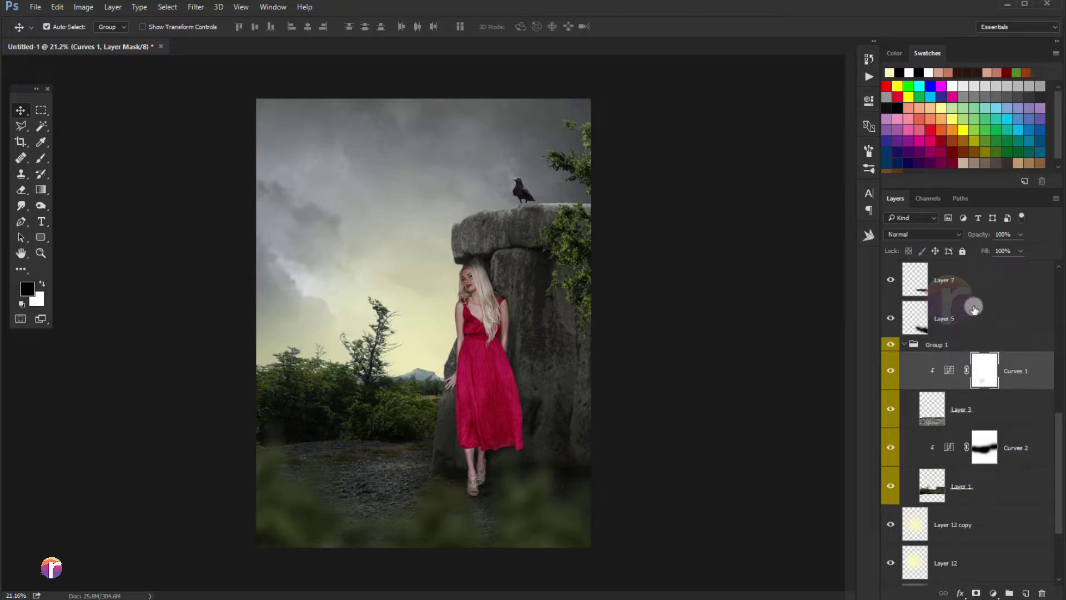
{"action": "left_click_drag", "start_coordinate": [1056, 434], "coordinate": [1055, 272]}
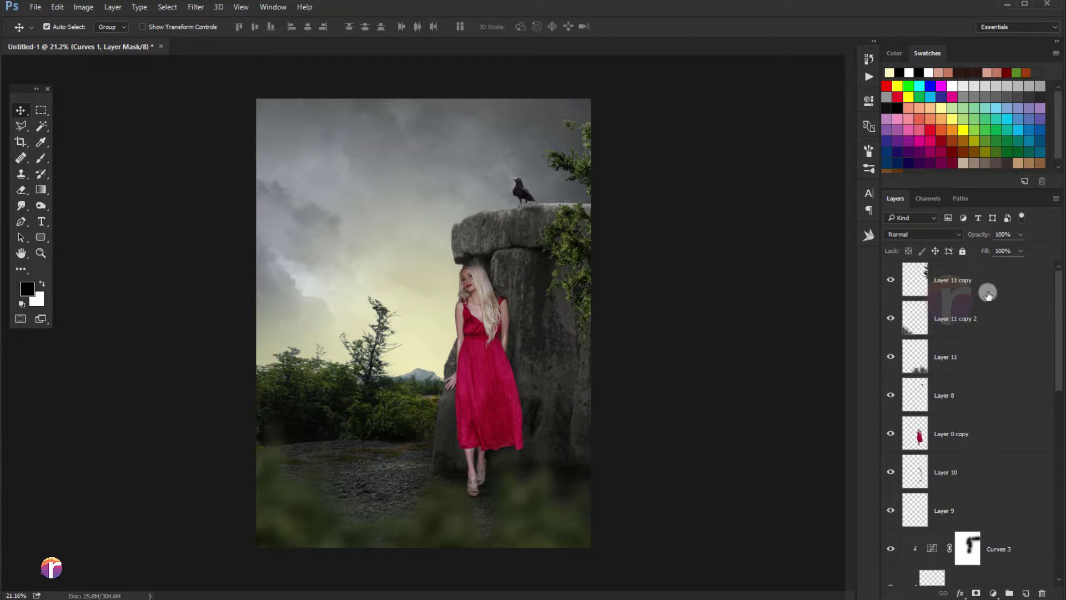
{"action": "left_click", "coordinate": [978, 290]}
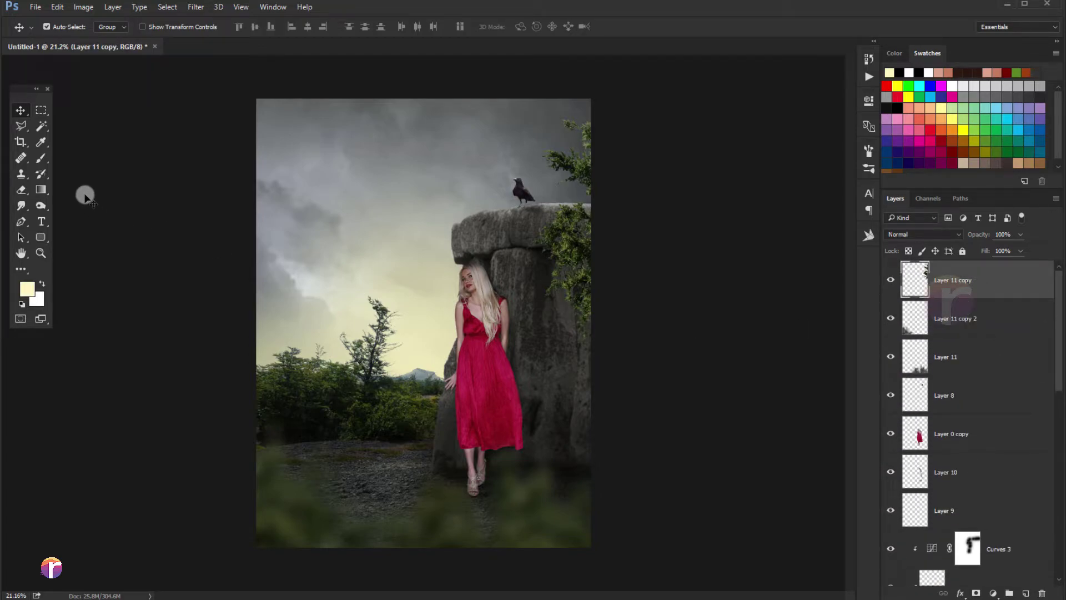
{"action": "left_click", "coordinate": [43, 160]}
{"action": "key", "text": "bracketright"}
{"action": "key", "text": "bracketright"}
{"action": "key", "text": "bracketright"}
{"action": "key", "text": "bracketright"}
{"action": "key", "text": "bracketright"}
{"action": "key", "text": "bracketright"}
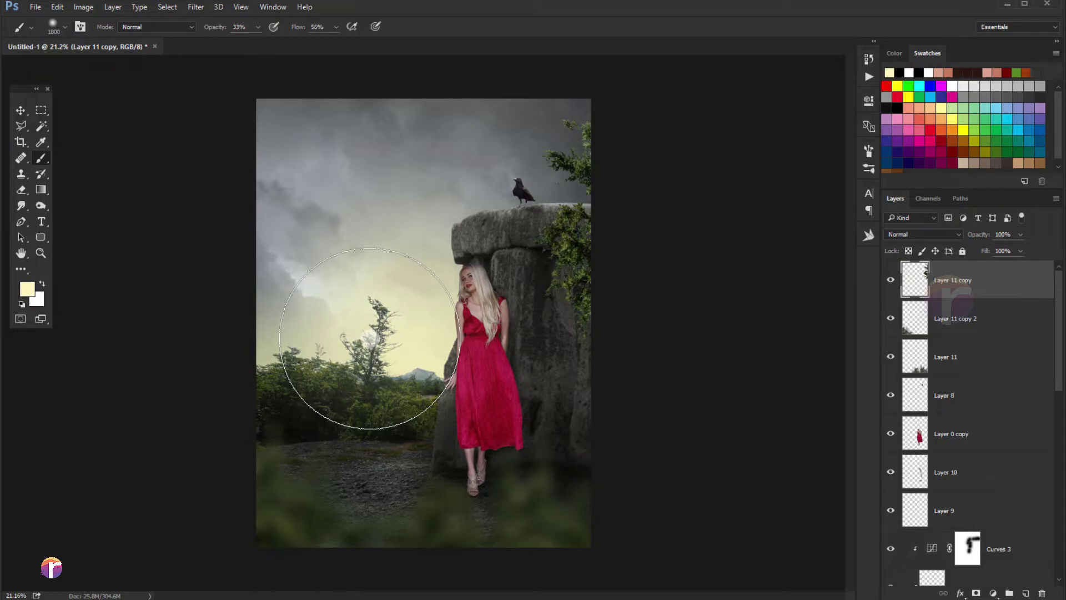
{"action": "left_click", "coordinate": [359, 323]}
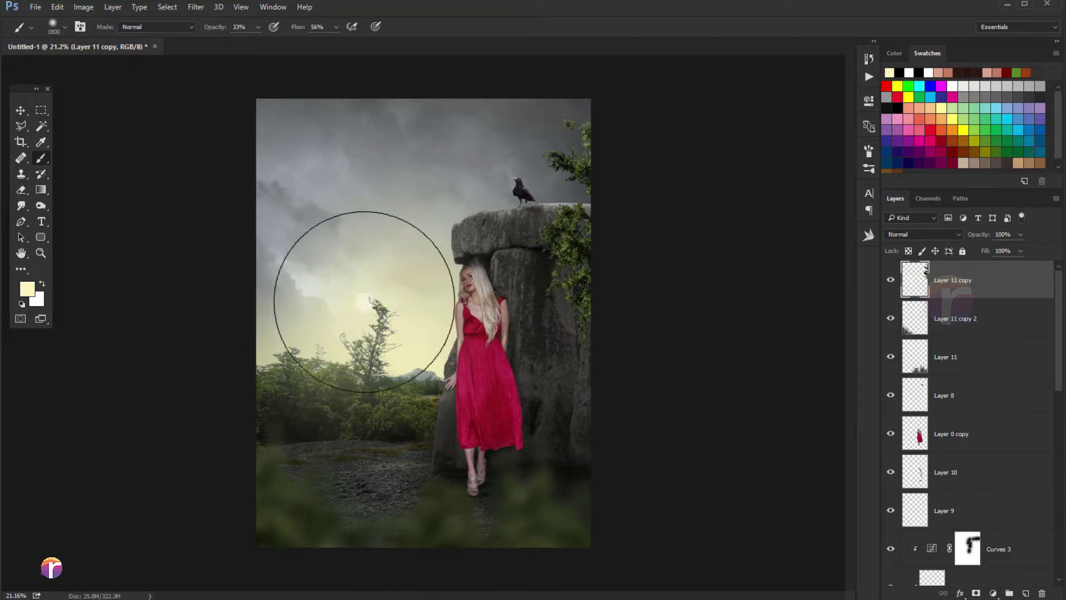
{"action": "left_click", "coordinate": [332, 293]}
{"action": "left_click_drag", "start_coordinate": [332, 293], "coordinate": [350, 309]}
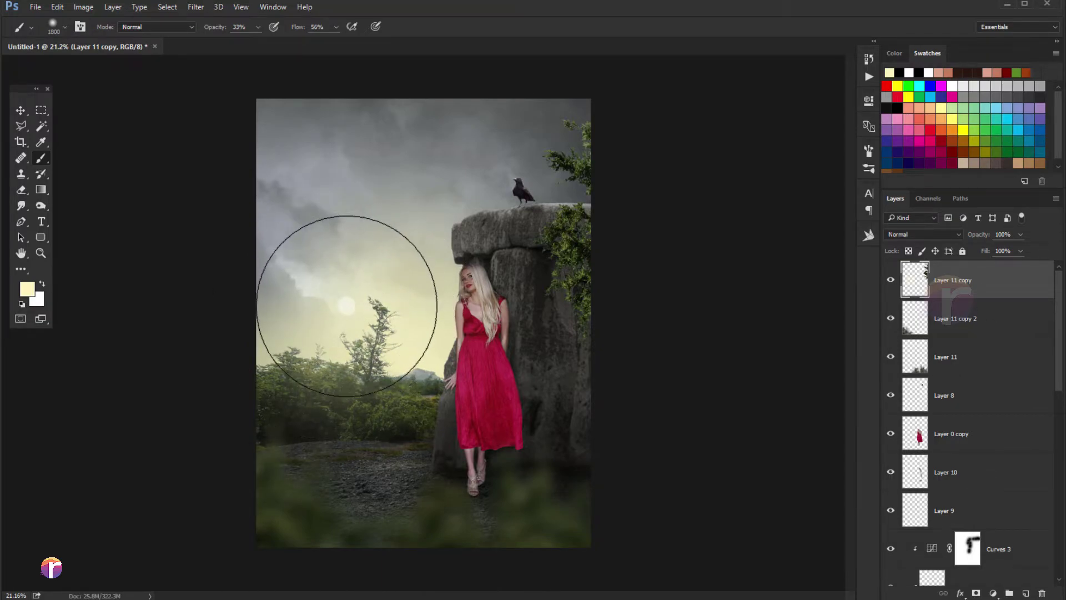
{"action": "left_click", "coordinate": [20, 110]}
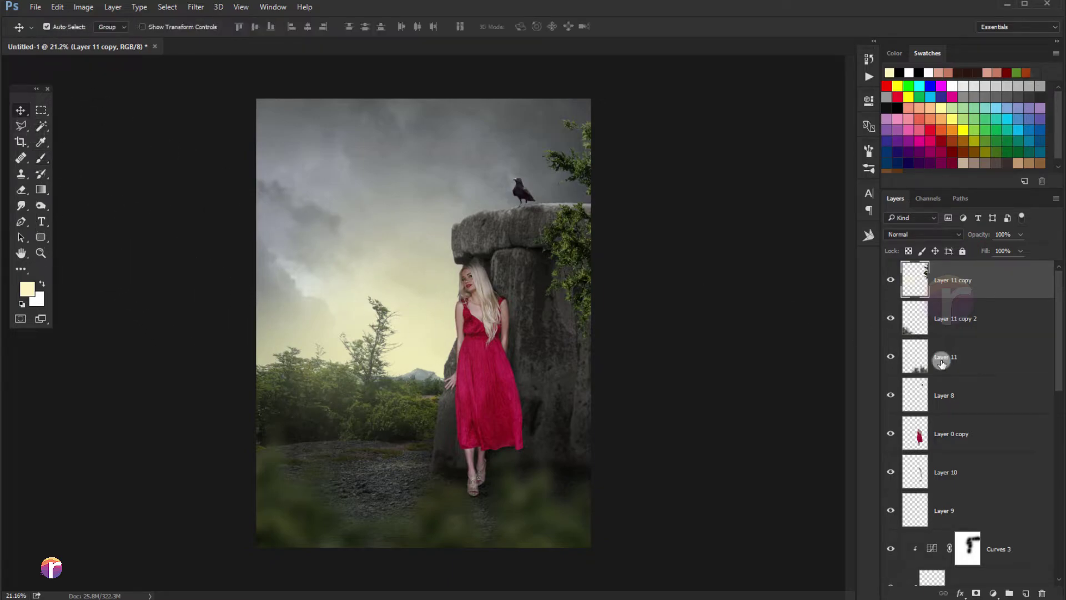
{"action": "left_click", "coordinate": [891, 280]}
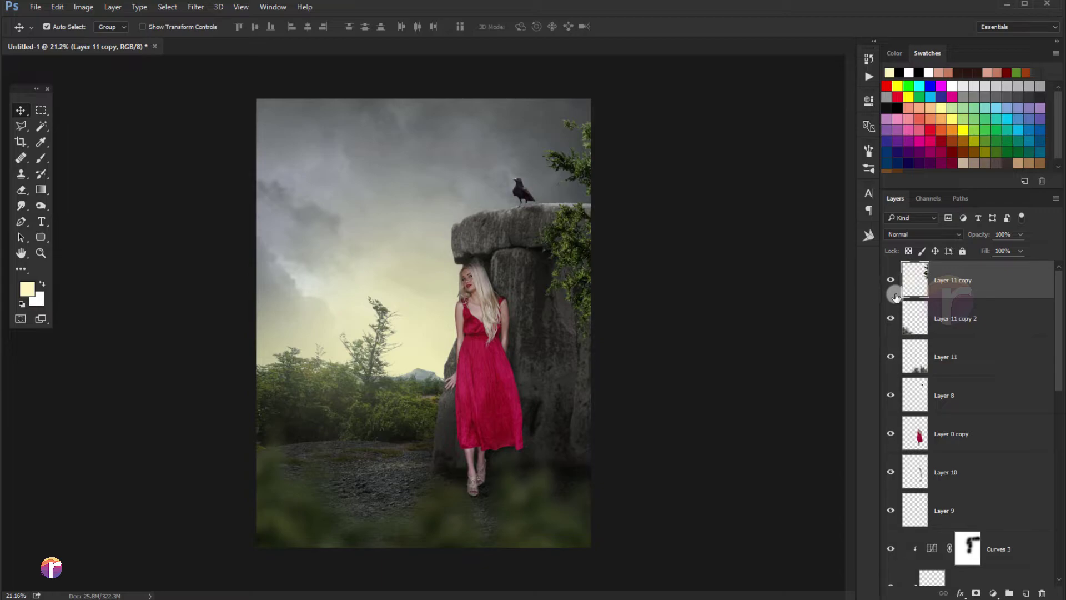
{"action": "key", "text": "ctrl+alt+z"}
{"action": "left_click", "coordinate": [41, 158]}
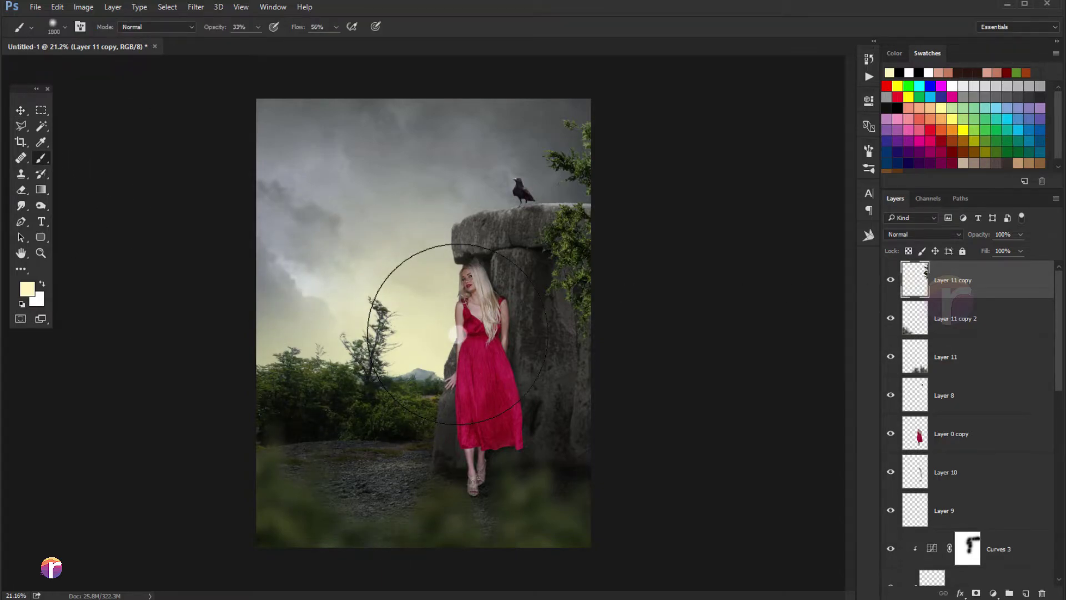
Add a new empty Layer 13 at the top, testing and undoing a sun-glow stroke
{"action": "left_click", "coordinate": [1024, 593]}
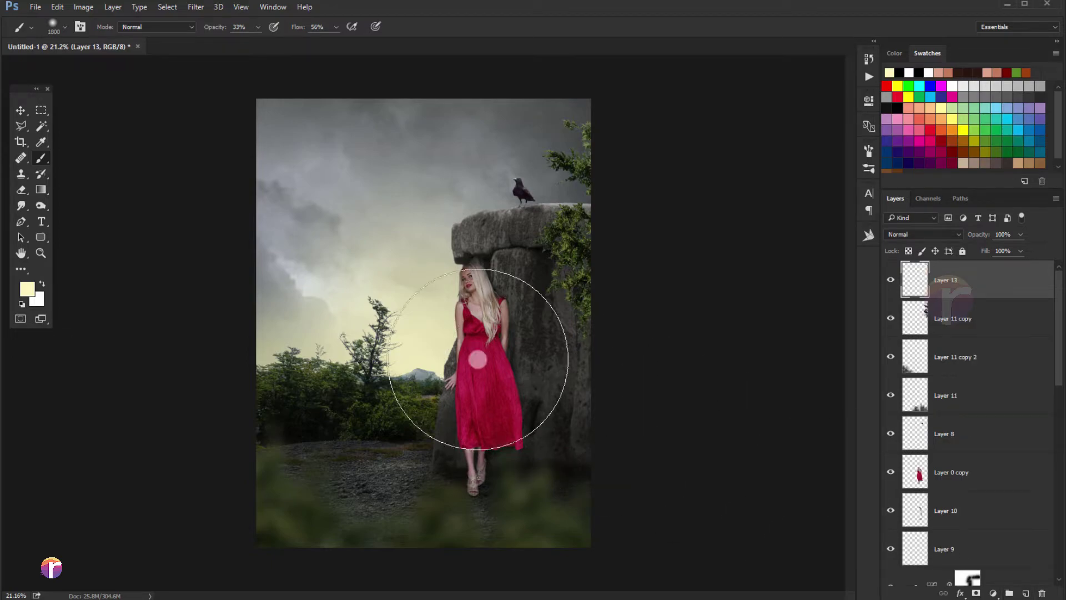
{"action": "left_click", "coordinate": [349, 325]}
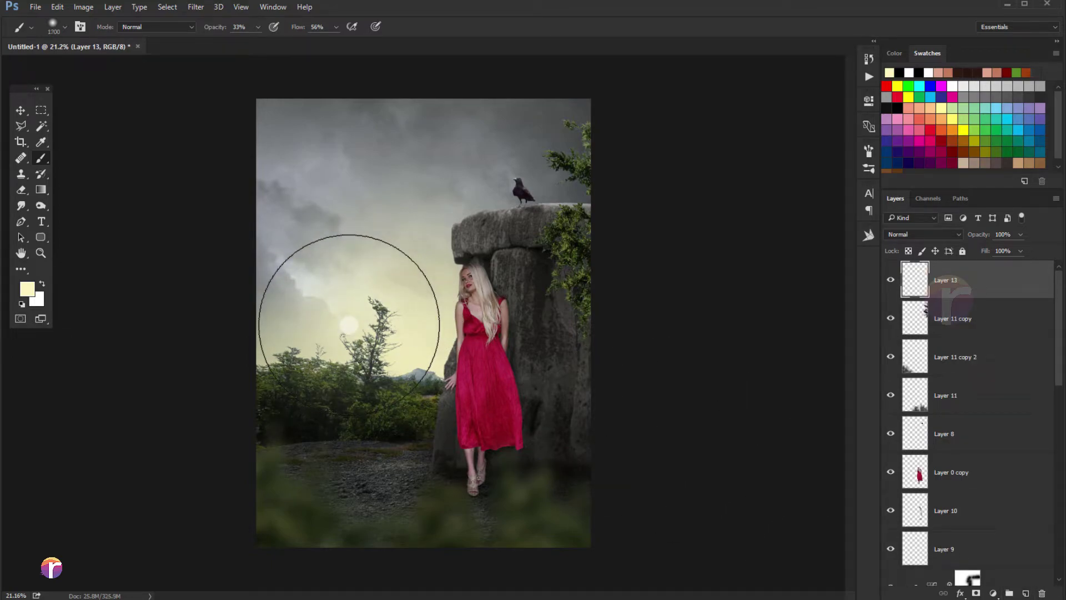
{"action": "key", "text": "ctrl+z"}
{"action": "key", "text": "bracketleft"}
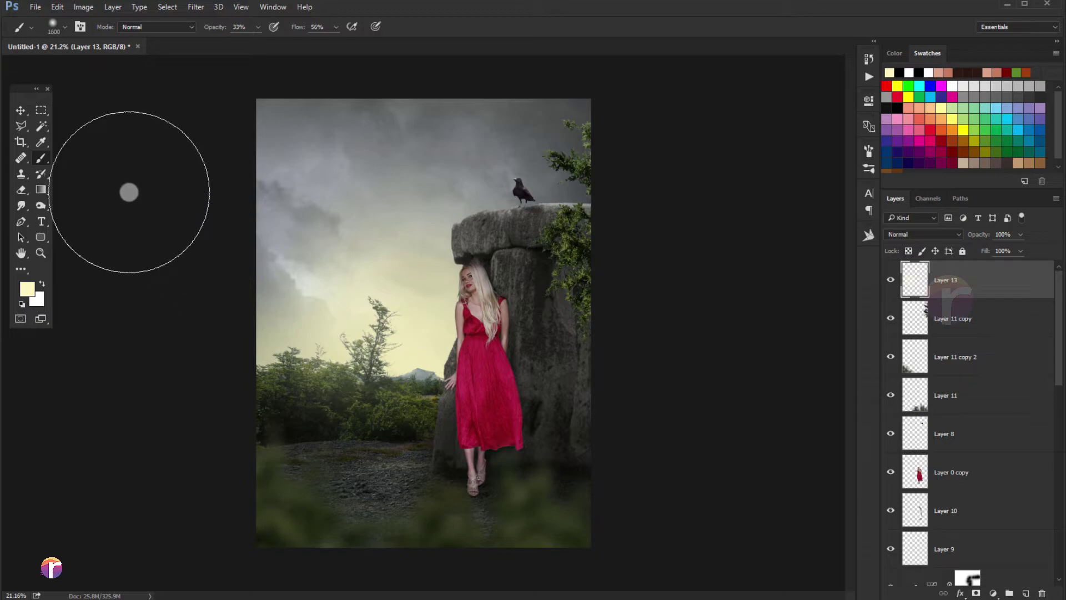
{"action": "left_click", "coordinate": [20, 110]}
{"action": "key", "text": "ctrl+minus"}
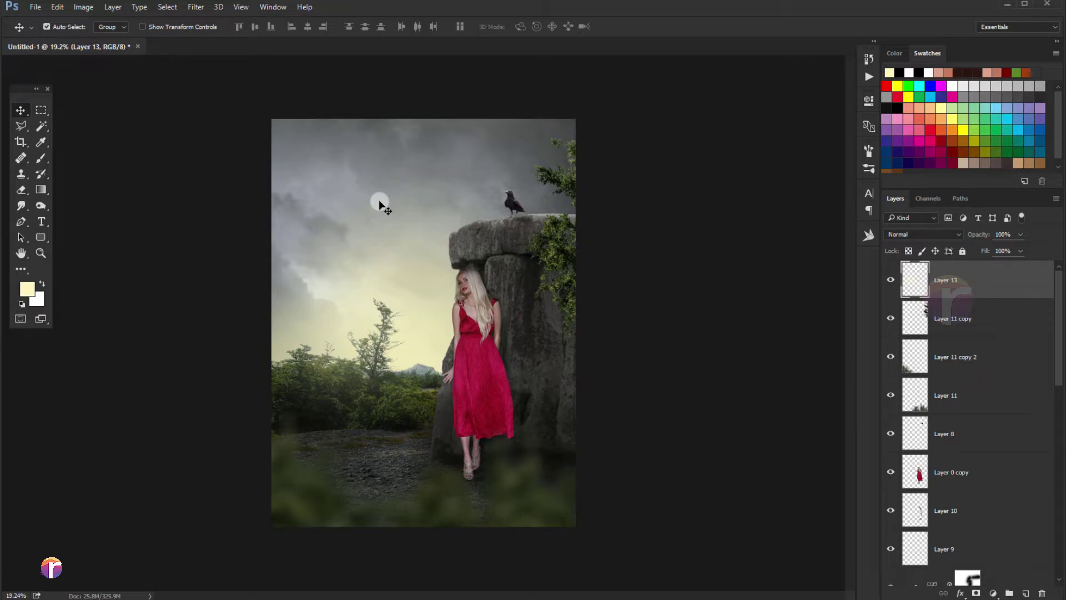
{"action": "scroll", "coordinate": [424, 244], "scroll_direction": "up", "scroll_amount": 1}
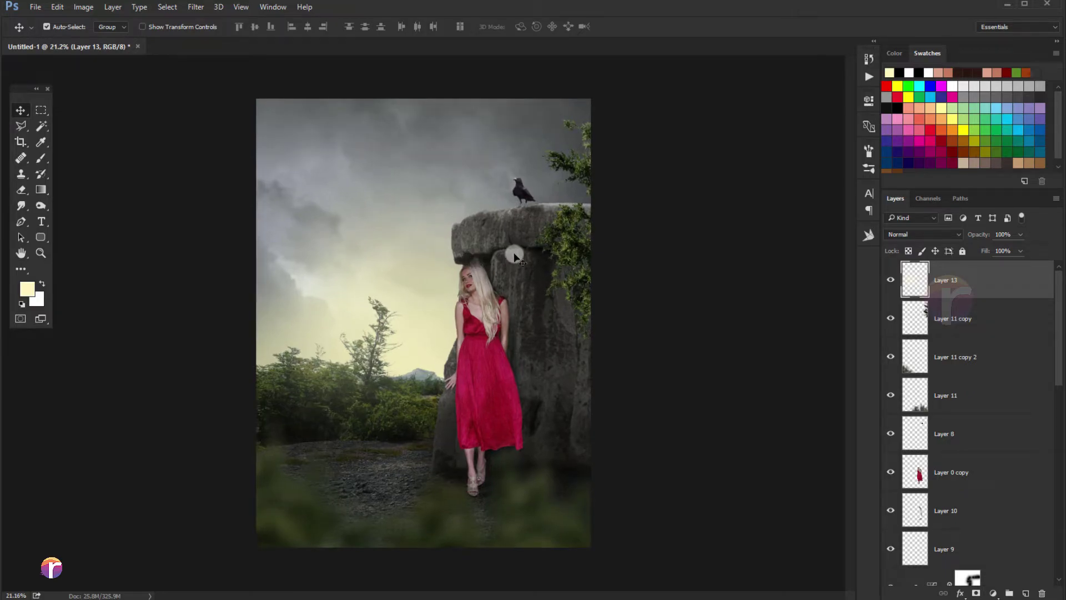
{"action": "scroll", "coordinate": [938, 405], "scroll_direction": "down", "scroll_amount": 3}
{"action": "left_click_drag", "start_coordinate": [1055, 382], "coordinate": [1057, 455]}
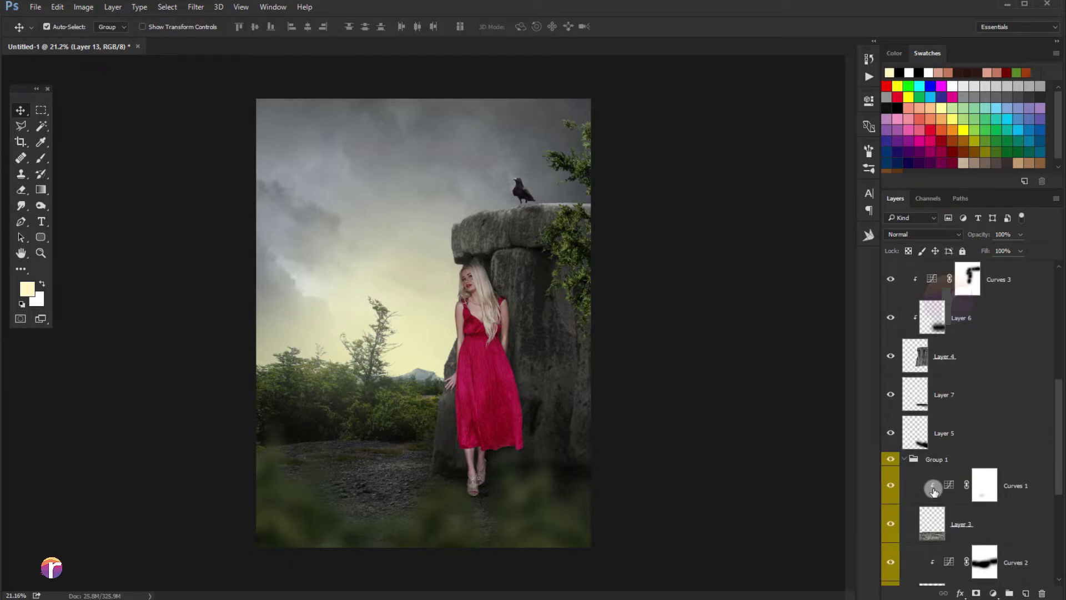
Check Curves 1, then drag Curves 2's top-right point down to darken the scene
{"action": "double_click", "coordinate": [947, 487]}
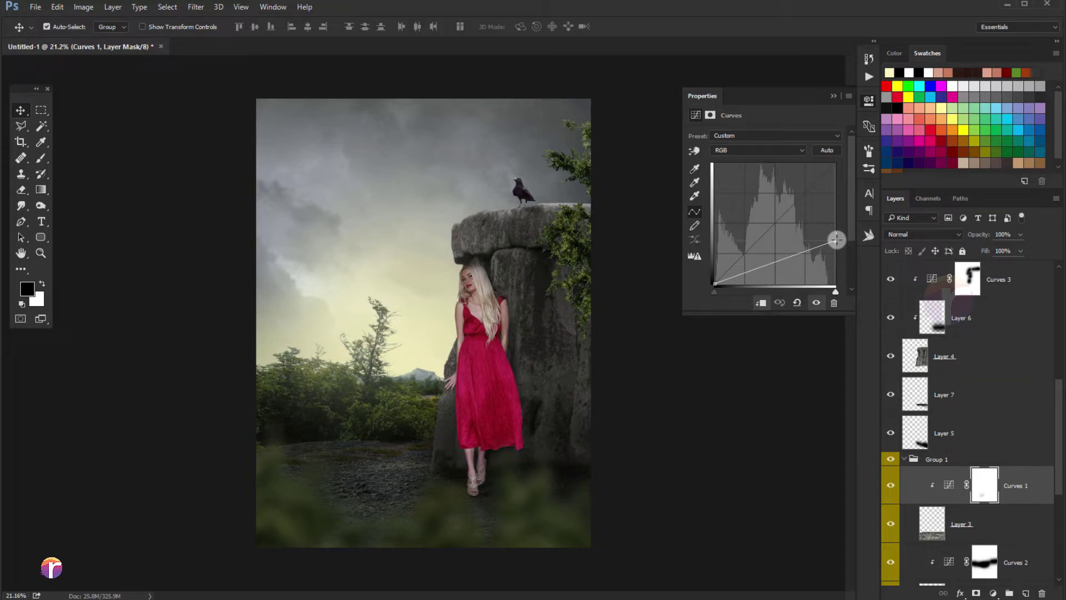
{"action": "left_click", "coordinate": [834, 97]}
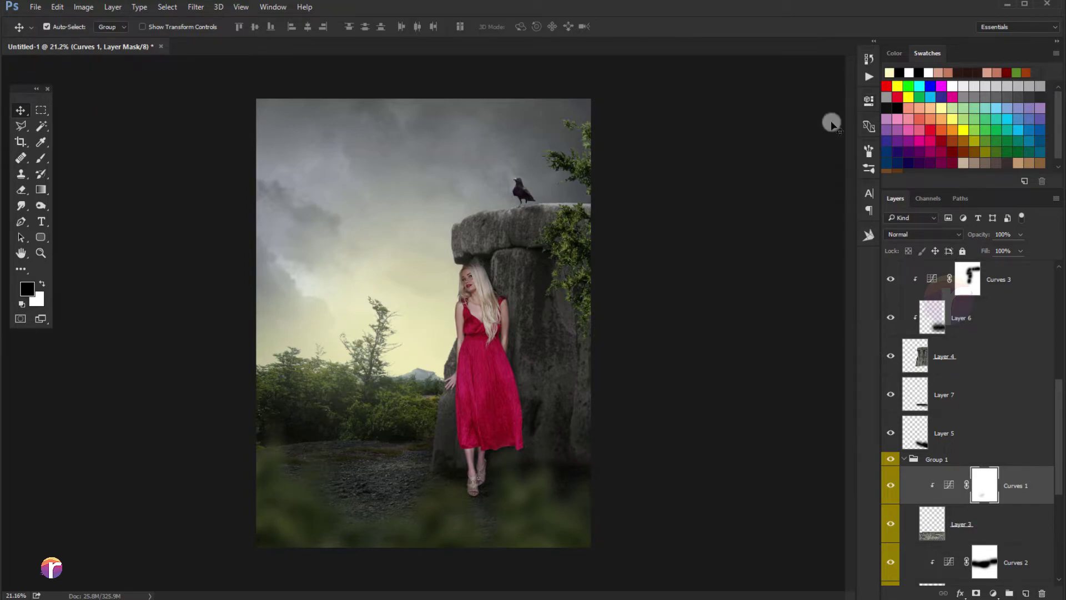
{"action": "double_click", "coordinate": [949, 564]}
{"action": "left_click_drag", "start_coordinate": [836, 165], "coordinate": [837, 227]}
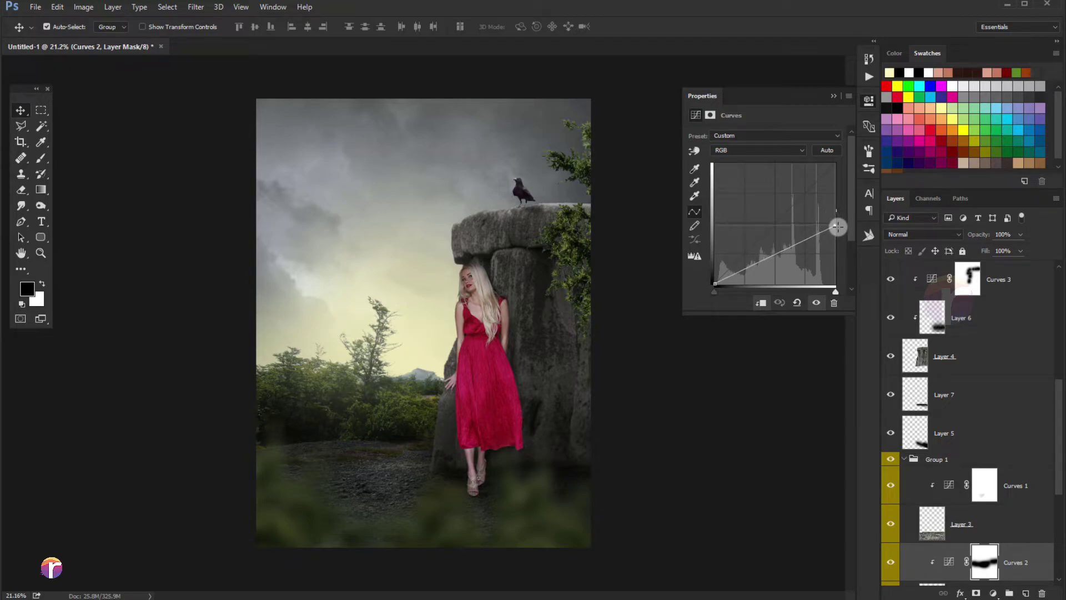
{"action": "left_click", "coordinate": [834, 96]}
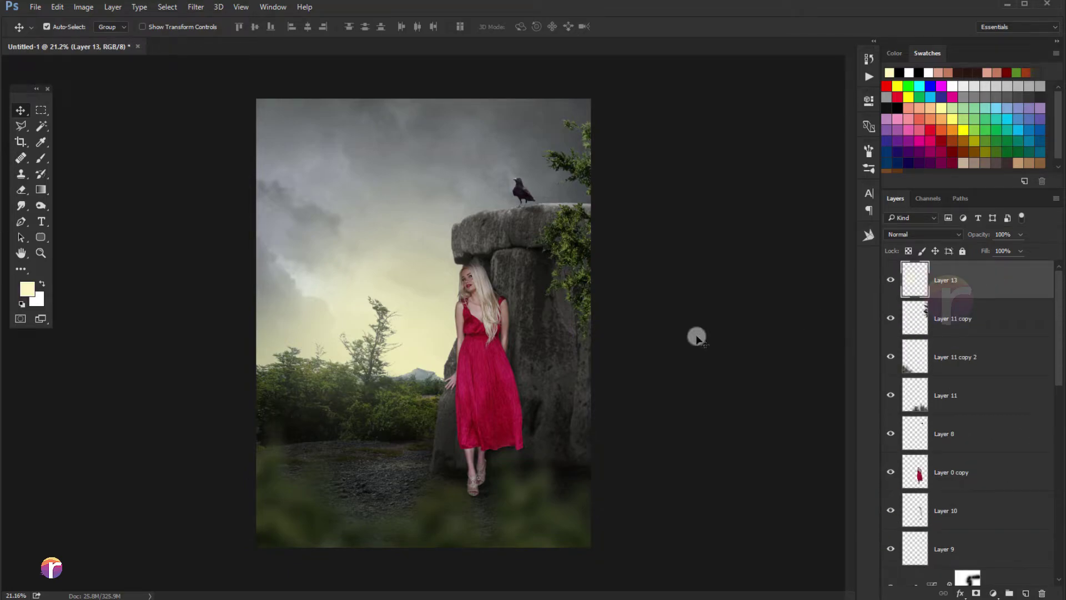
Scale Layer 11 copy 2 to about 106%, stretch its top to ~112% height, reposition, and commit
{"action": "left_click", "coordinate": [955, 357]}
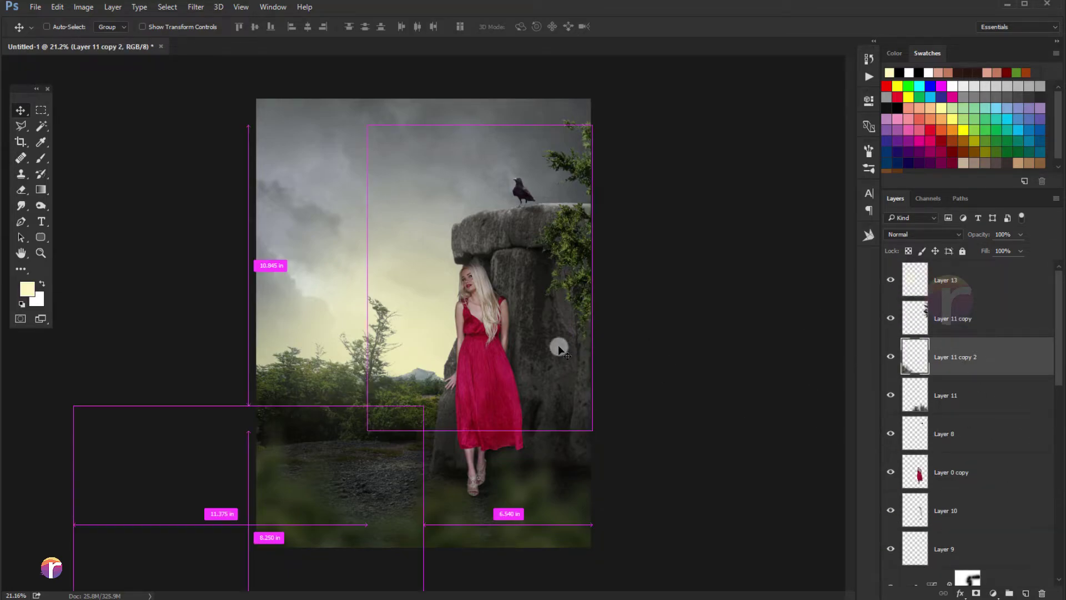
{"action": "key", "text": "ctrl+t"}
{"action": "mouse_move", "coordinate": [381, 424]}
{"action": "left_mouse_down"}
{"action": "mouse_move", "coordinate": [381, 385]}
{"action": "mouse_move", "coordinate": [403, 386]}
{"action": "left_mouse_up"}
{"action": "left_click_drag", "start_coordinate": [445, 358], "coordinate": [453, 350]}
{"action": "mouse_move", "coordinate": [423, 390]}
{"action": "left_mouse_down"}
{"action": "mouse_move", "coordinate": [420, 413]}
{"action": "mouse_move", "coordinate": [392, 408]}
{"action": "left_mouse_up"}
{"action": "left_click_drag", "start_coordinate": [245, 369], "coordinate": [245, 356]}
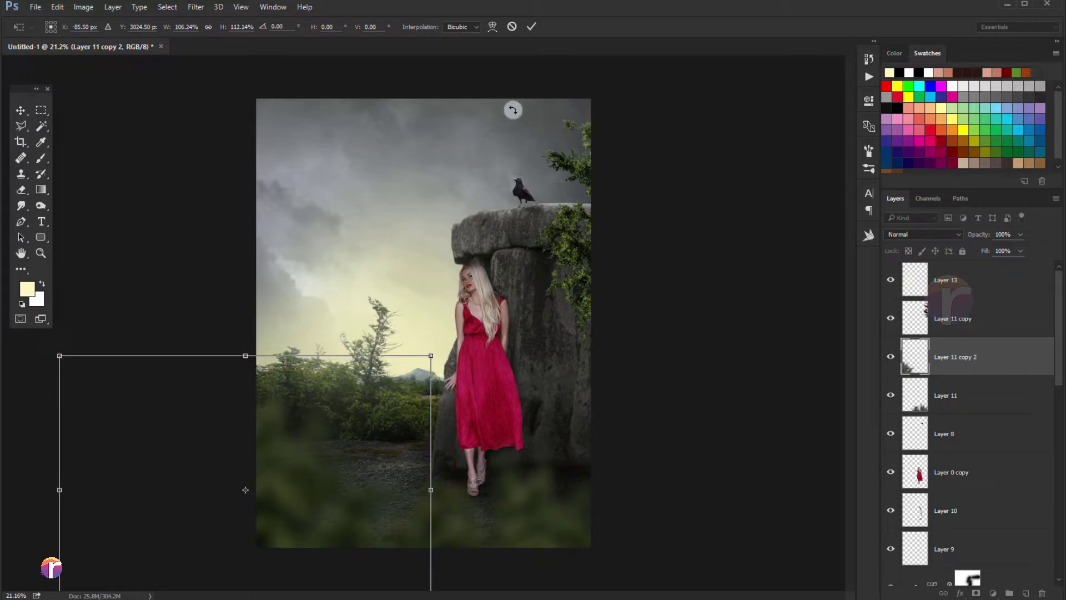
{"action": "left_click", "coordinate": [532, 28]}
{"action": "scroll", "coordinate": [668, 182], "scroll_direction": "down", "scroll_amount": 1}
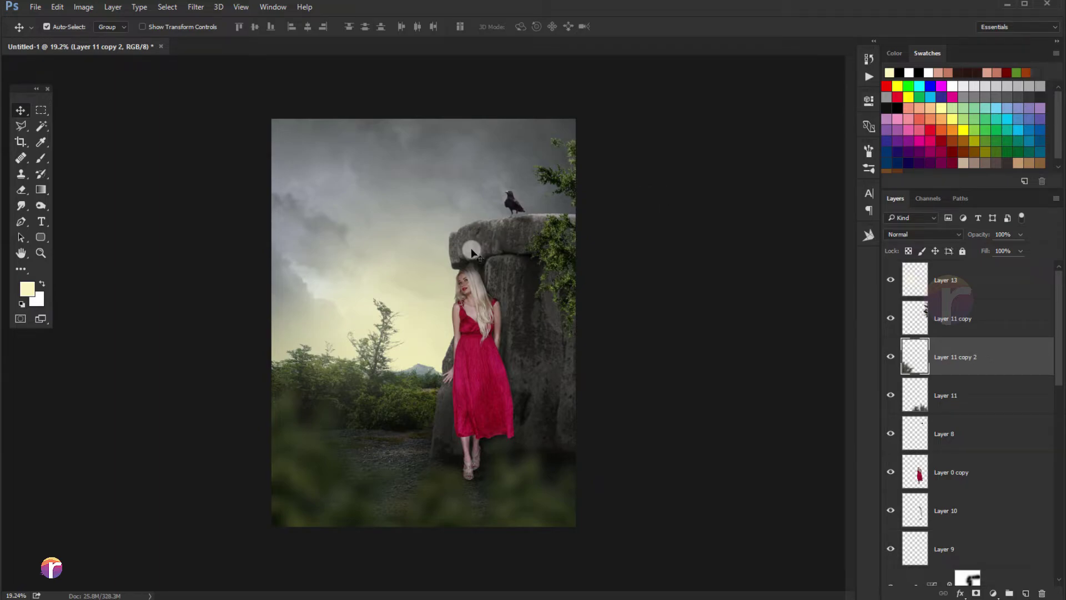
{"action": "scroll", "coordinate": [444, 261], "scroll_direction": "up", "scroll_amount": 1}
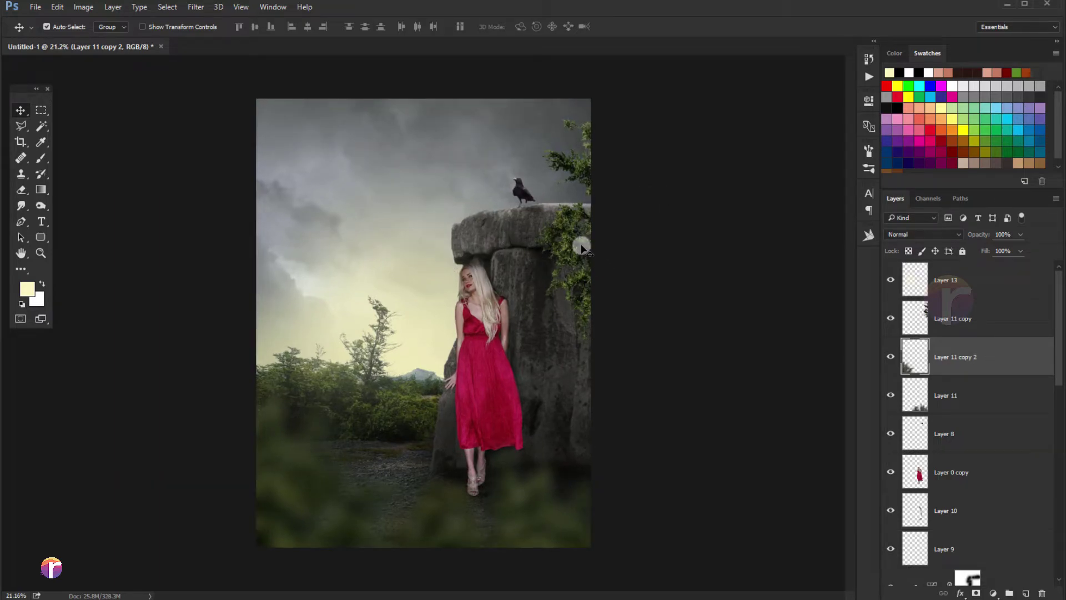
{"action": "left_click_drag", "start_coordinate": [1058, 367], "coordinate": [1061, 444]}
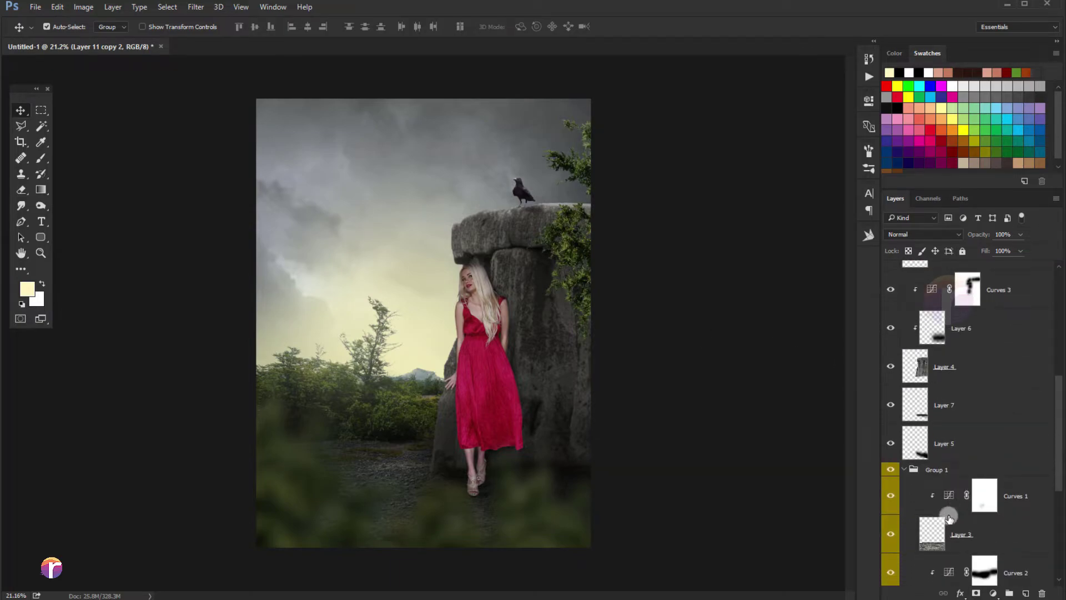
Give the Layer 1 landscape a 7.6-pixel Gaussian Blur, then nudge it slightly down
{"action": "left_click_drag", "start_coordinate": [1058, 450], "coordinate": [1059, 491]}
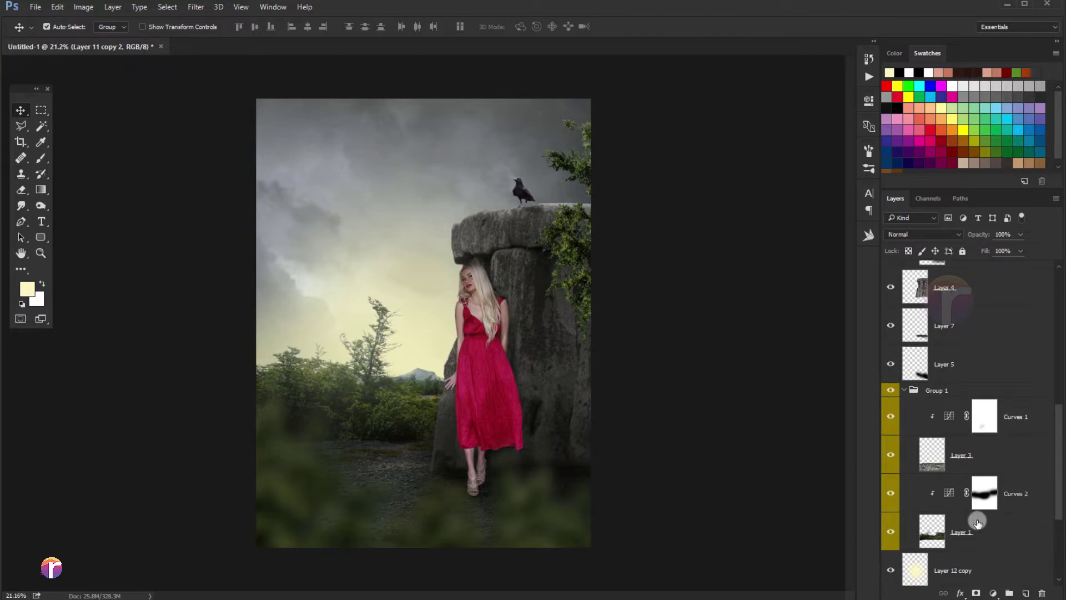
{"action": "left_click", "coordinate": [957, 521]}
{"action": "left_click", "coordinate": [195, 7]}
{"action": "mouse_move", "coordinate": [202, 142]}
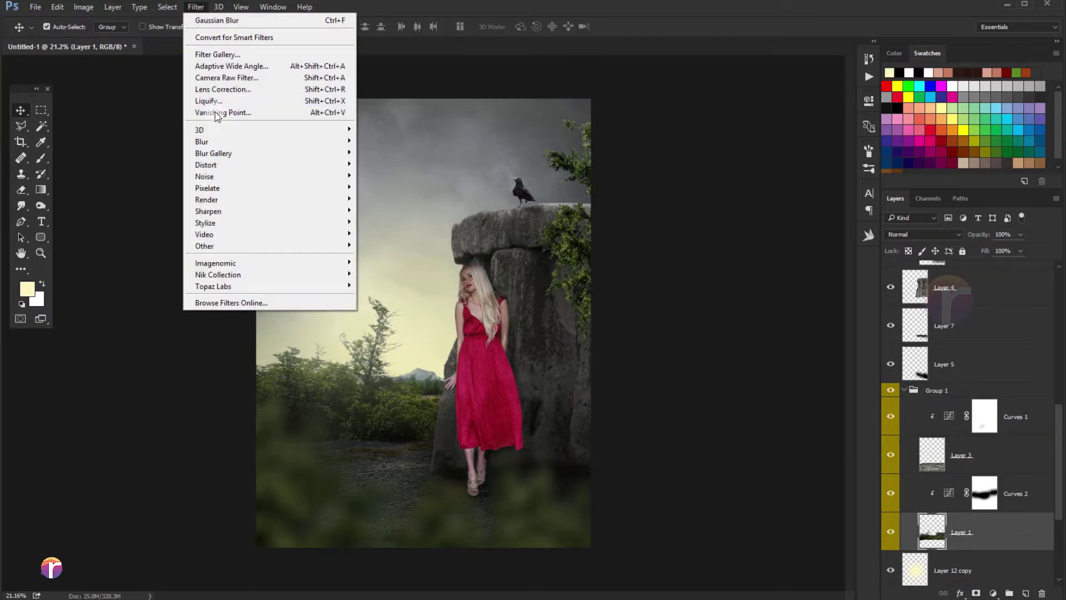
{"action": "left_click", "coordinate": [400, 190]}
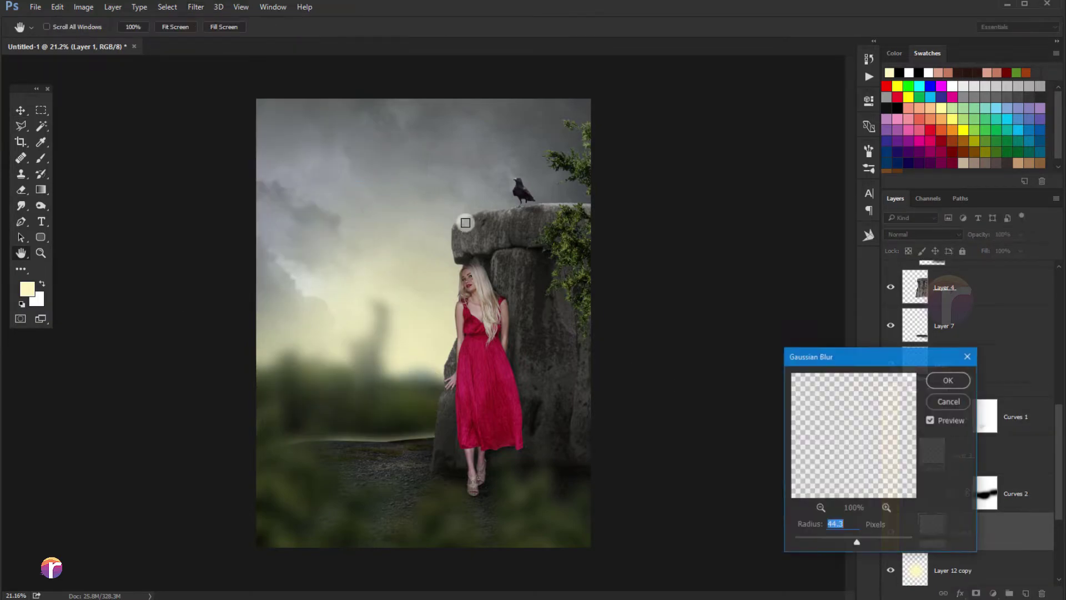
{"action": "left_click_drag", "start_coordinate": [841, 541], "coordinate": [836, 540]}
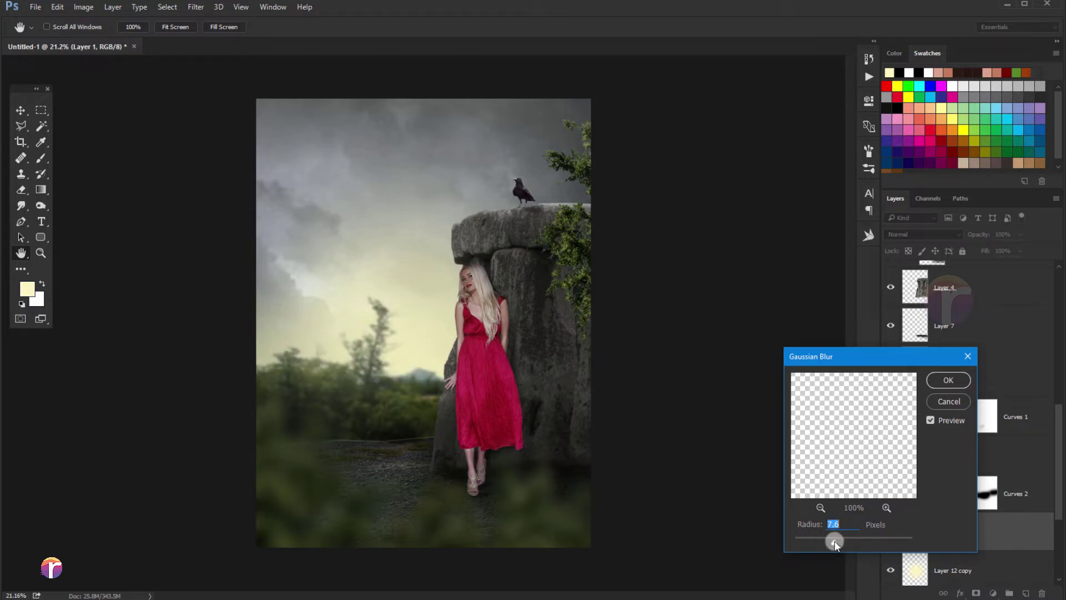
{"action": "left_click", "coordinate": [948, 380]}
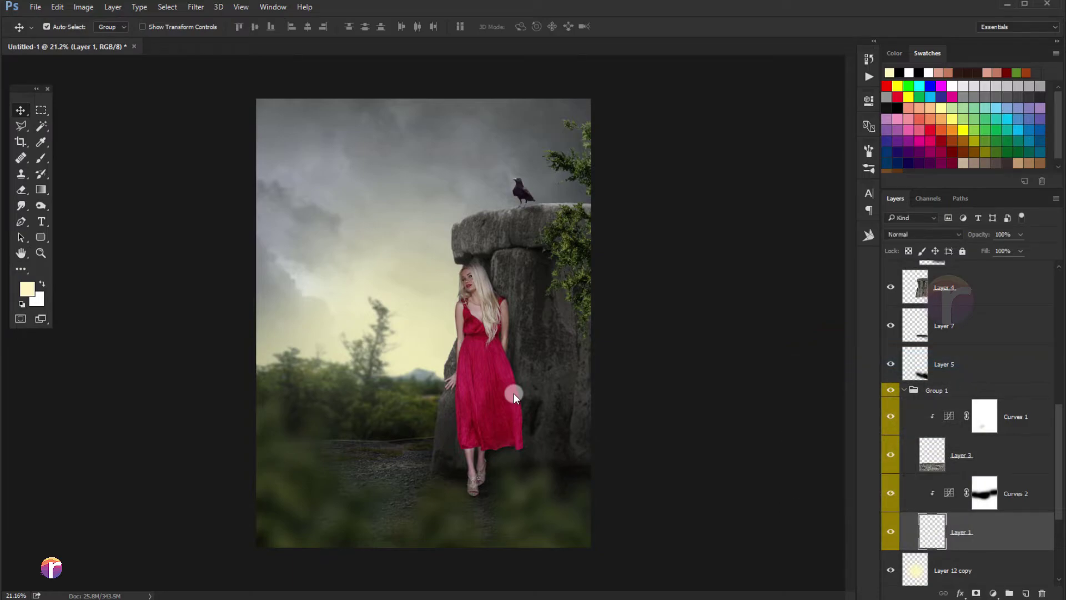
{"action": "left_click", "coordinate": [455, 399]}
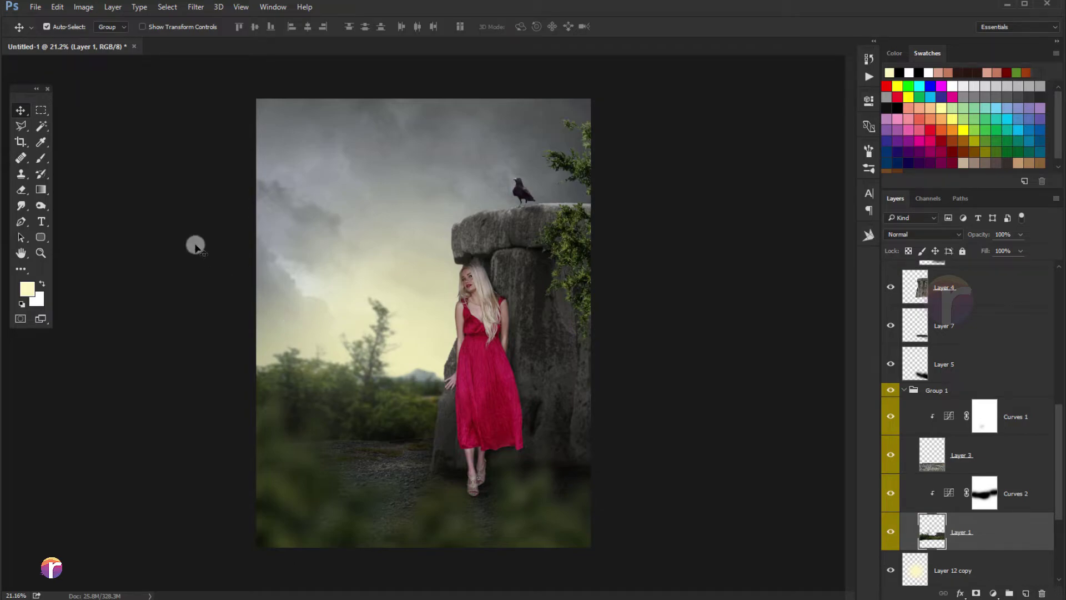
{"action": "key", "text": "ctrl+t"}
{"action": "left_click_drag", "start_coordinate": [392, 356], "coordinate": [393, 356]}
Commit Layer 1's transform, then lasso Layer 3's ground left of the woman with 100 px feather
{"action": "left_click", "coordinate": [531, 26]}
{"action": "left_click", "coordinate": [964, 461]}
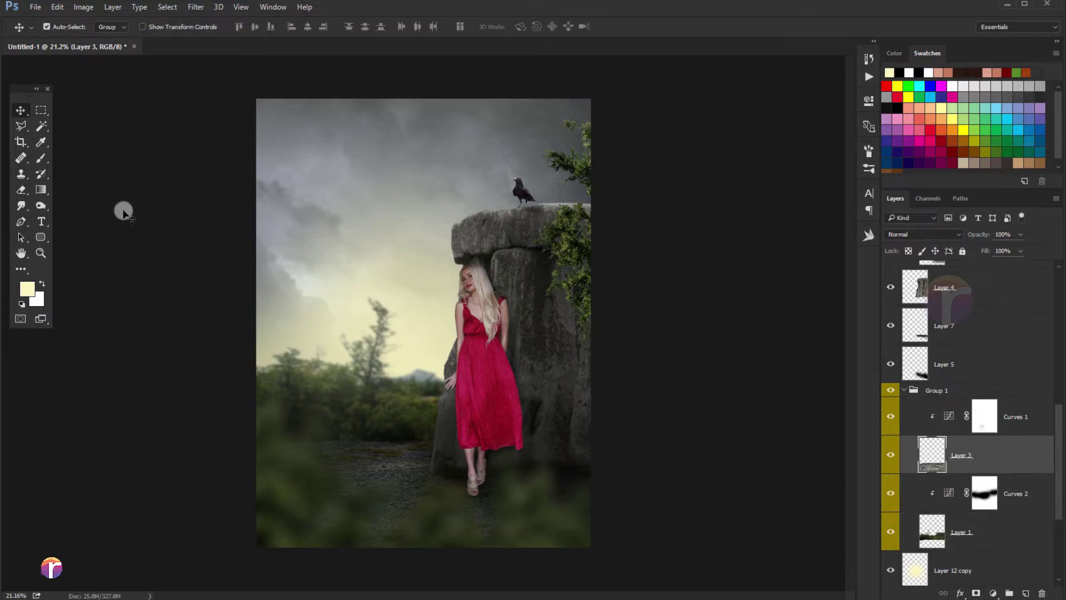
{"action": "left_click", "coordinate": [21, 125]}
{"action": "mouse_move", "coordinate": [437, 443]}
{"action": "left_mouse_down"}
{"action": "mouse_move", "coordinate": [222, 445]}
{"action": "mouse_move", "coordinate": [439, 442]}
{"action": "left_mouse_up"}
{"action": "right_click", "coordinate": [377, 417]}
{"action": "left_click", "coordinate": [411, 193]}
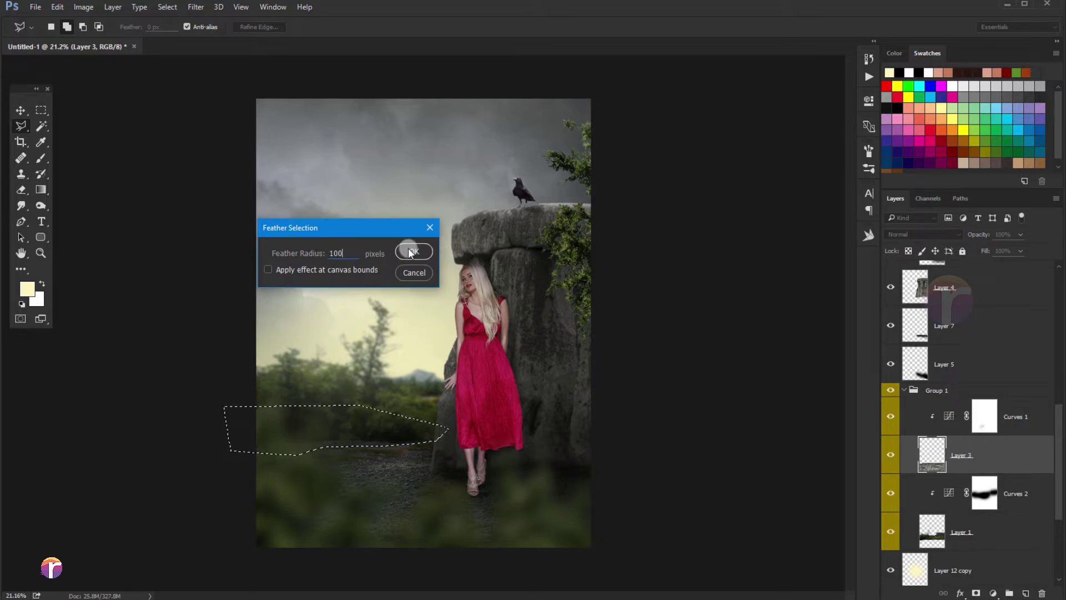
{"action": "left_click", "coordinate": [427, 251]}
Gaussian-blur the feathered ground selection, deselect, and return to the Curves 3 adjustment
{"action": "left_click", "coordinate": [196, 7]}
{"action": "mouse_move", "coordinate": [201, 142]}
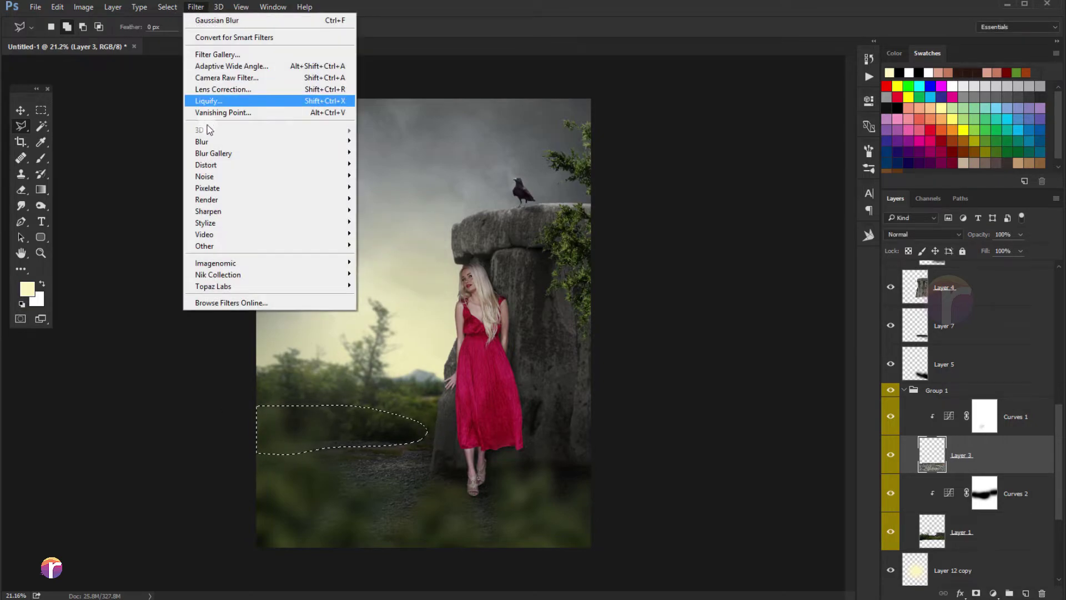
{"action": "left_click", "coordinate": [407, 188]}
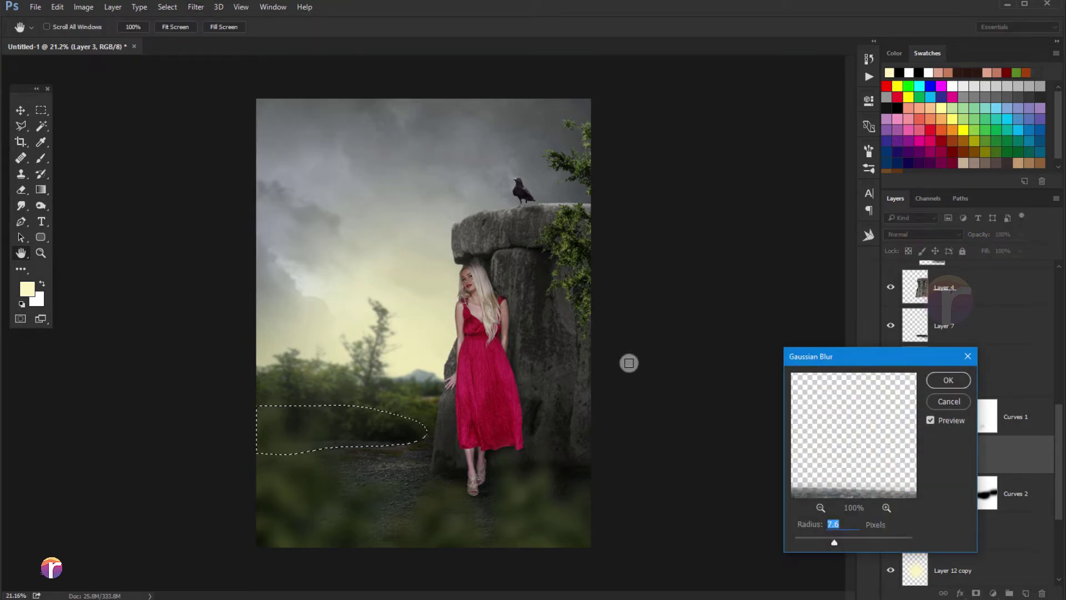
{"action": "left_click", "coordinate": [947, 379]}
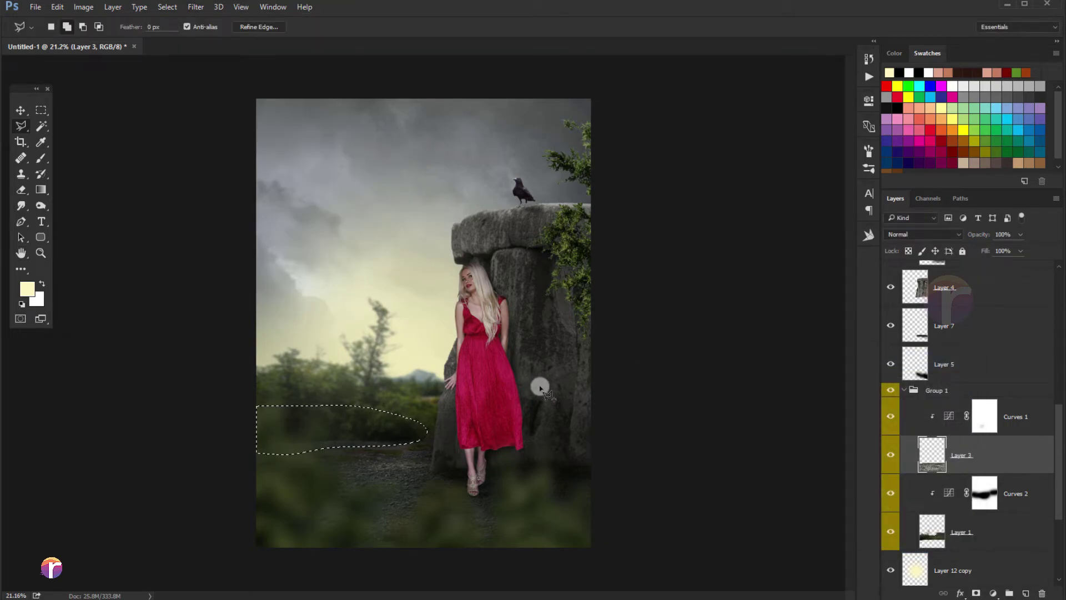
{"action": "key", "text": "ctrl+d"}
{"action": "scroll", "coordinate": [428, 370], "scroll_direction": "down", "scroll_amount": 1}
{"action": "scroll", "coordinate": [367, 264], "scroll_direction": "up", "scroll_amount": 1}
{"action": "left_click", "coordinate": [21, 110]}
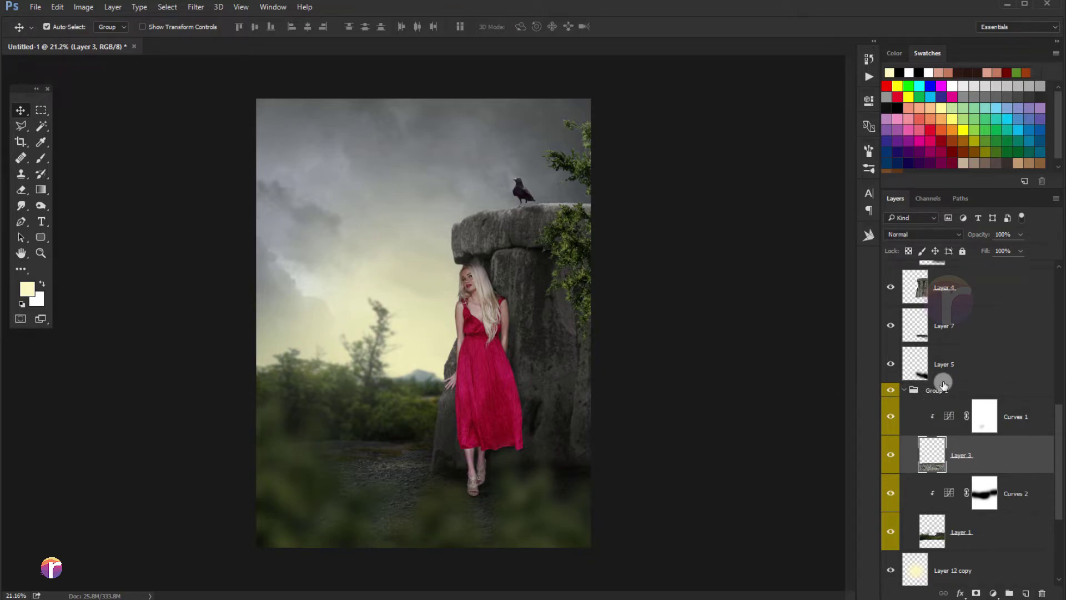
{"action": "scroll", "coordinate": [943, 383], "scroll_direction": "up", "scroll_amount": 1}
{"action": "left_click", "coordinate": [939, 332]}
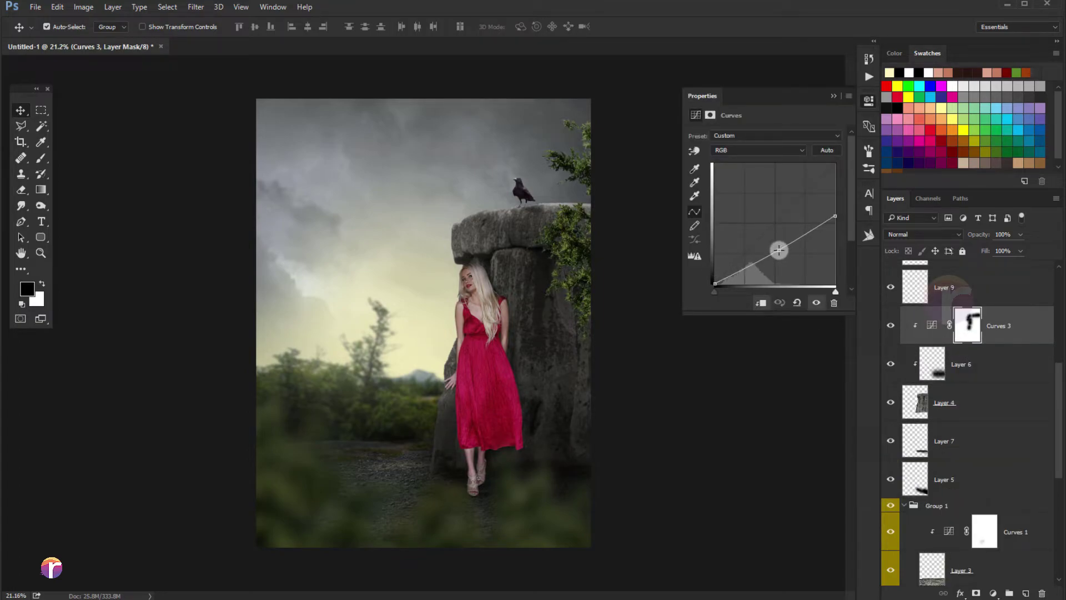
Drag the Curves 3 midpoint down, then select the woman's Layer 0 copy layer
{"action": "left_click_drag", "start_coordinate": [779, 250], "coordinate": [783, 254]}
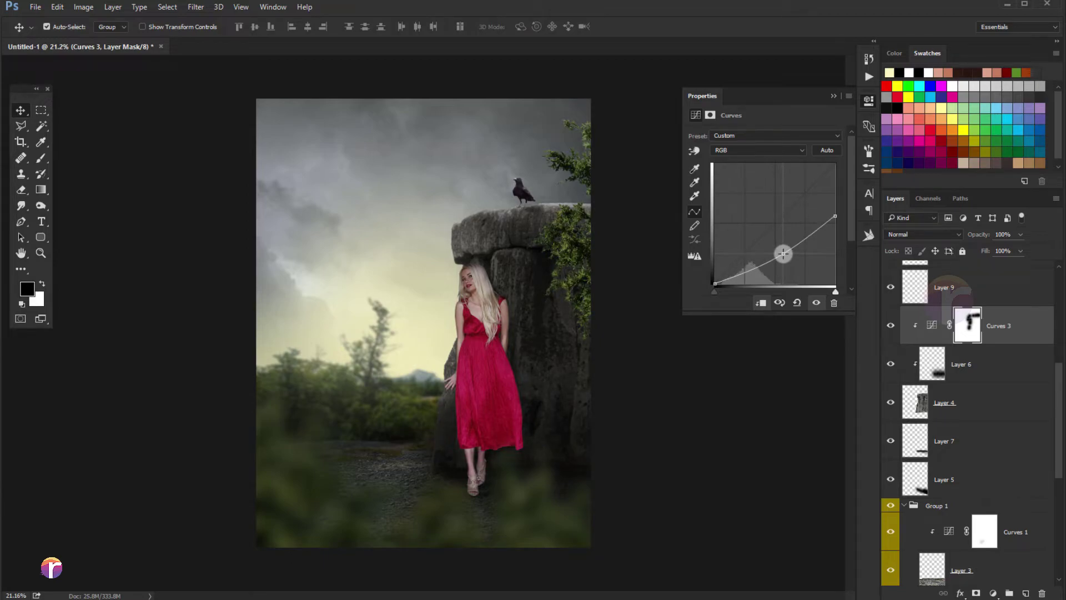
{"action": "left_click", "coordinate": [830, 98]}
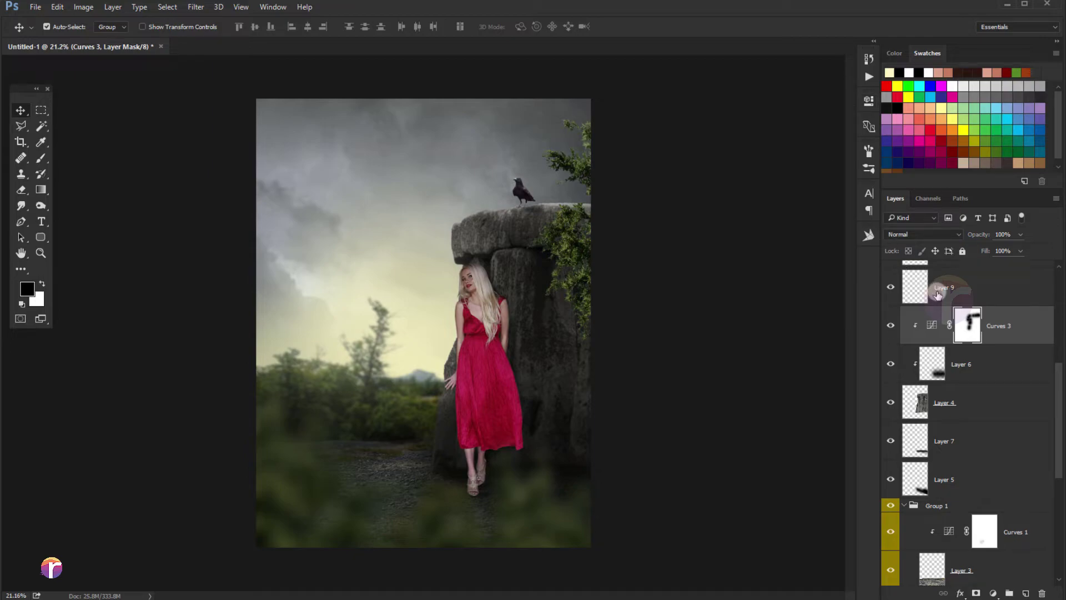
{"action": "scroll", "coordinate": [977, 306], "scroll_direction": "up", "scroll_amount": 3}
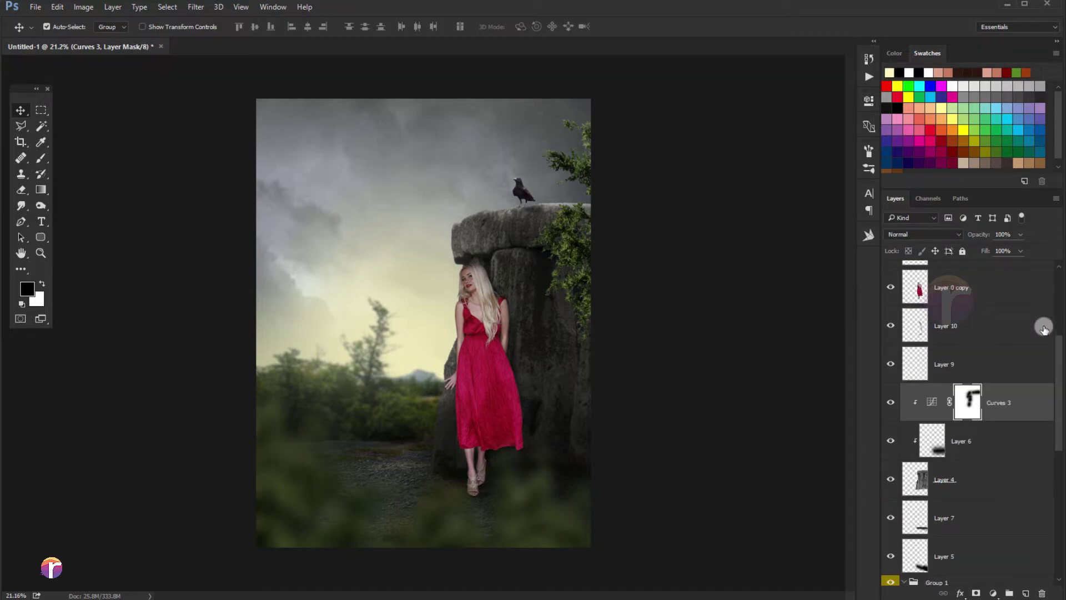
{"action": "left_click_drag", "start_coordinate": [1059, 364], "coordinate": [1059, 327]}
{"action": "left_click", "coordinate": [955, 389]}
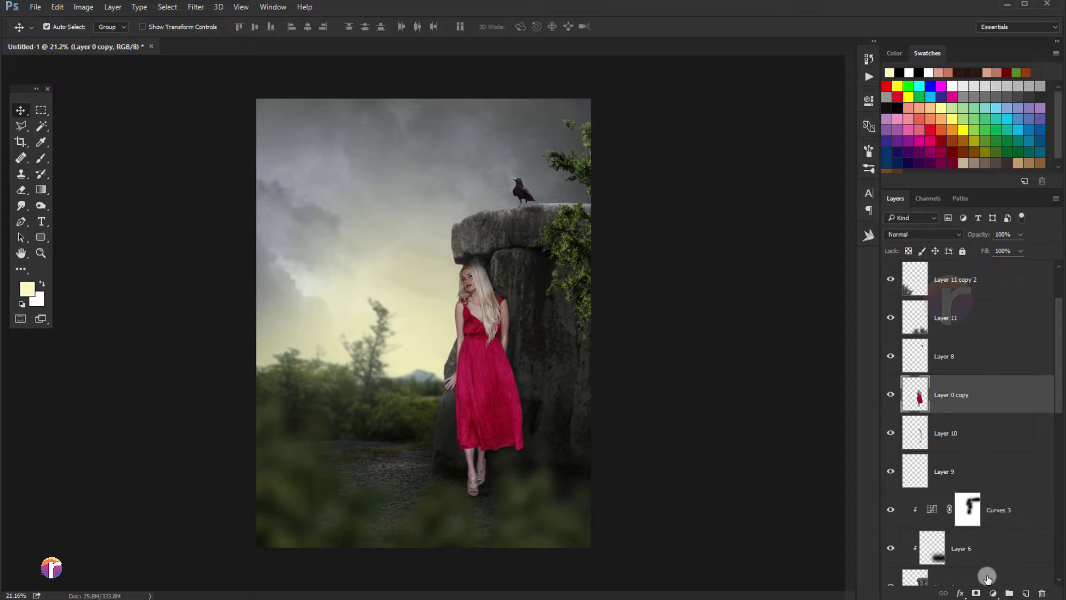
Add a Curves 4 adjustment clipped to the woman's layer, with its top point pulled down
{"action": "left_click", "coordinate": [992, 593]}
{"action": "left_click", "coordinate": [972, 397]}
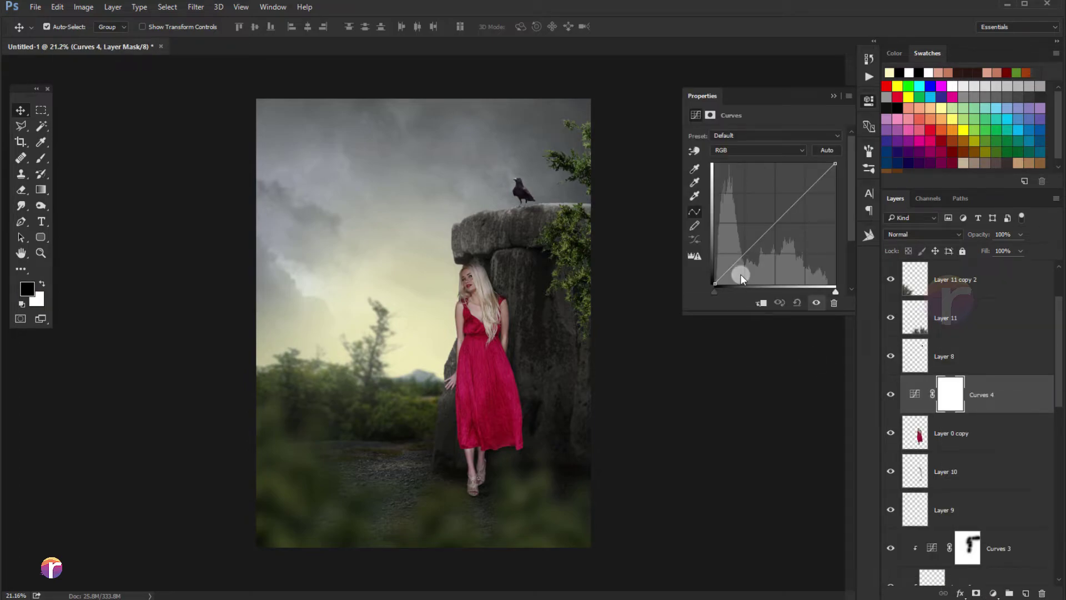
{"action": "left_click", "coordinate": [763, 303]}
{"action": "left_click_drag", "start_coordinate": [834, 166], "coordinate": [840, 201]}
{"action": "left_click", "coordinate": [833, 96]}
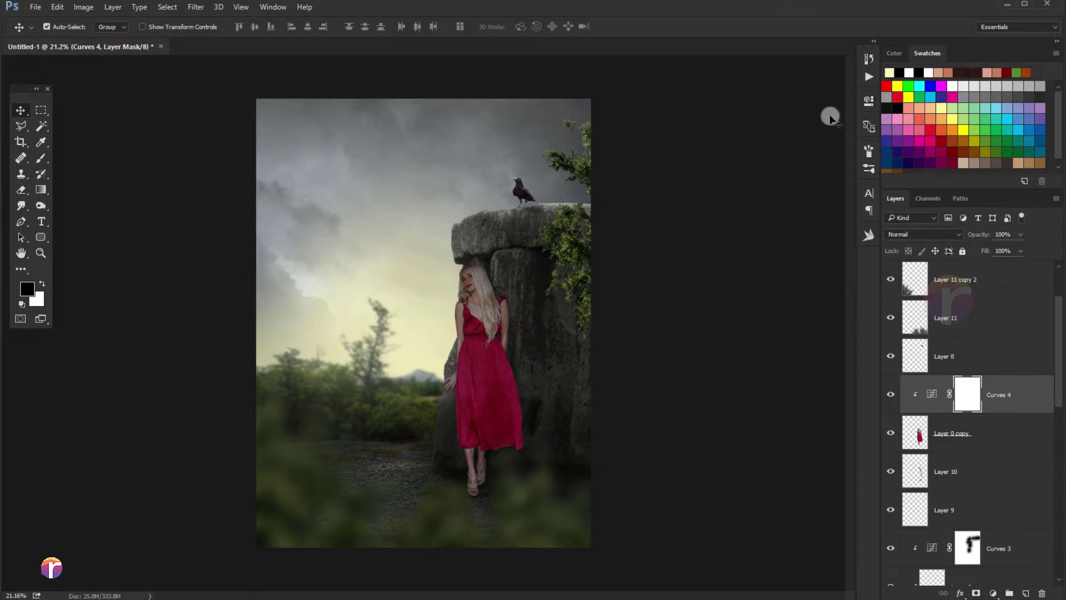
Paint black on the Curves 4 mask over her body and head, compare, then select Layer 2
{"action": "left_click", "coordinate": [40, 160]}
{"action": "left_click", "coordinate": [424, 317]}
{"action": "key", "text": "bracketleft"}
{"action": "key", "text": "bracketleft"}
{"action": "key", "text": "bracketleft"}
{"action": "mouse_move", "coordinate": [433, 322]}
{"action": "left_mouse_down"}
{"action": "mouse_move", "coordinate": [452, 281]}
{"action": "mouse_move", "coordinate": [453, 358]}
{"action": "mouse_move", "coordinate": [467, 357]}
{"action": "mouse_move", "coordinate": [436, 409]}
{"action": "mouse_move", "coordinate": [461, 284]}
{"action": "left_mouse_up"}
{"action": "key", "text": "bracketleft"}
{"action": "key", "text": "bracketleft"}
{"action": "key", "text": "bracketleft"}
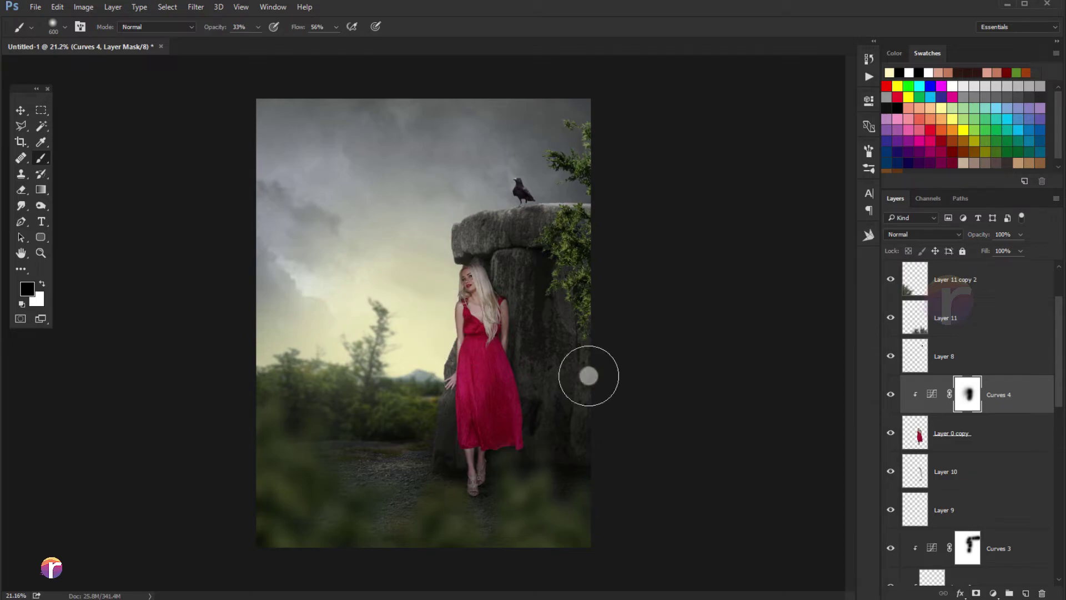
{"action": "left_click", "coordinate": [892, 395]}
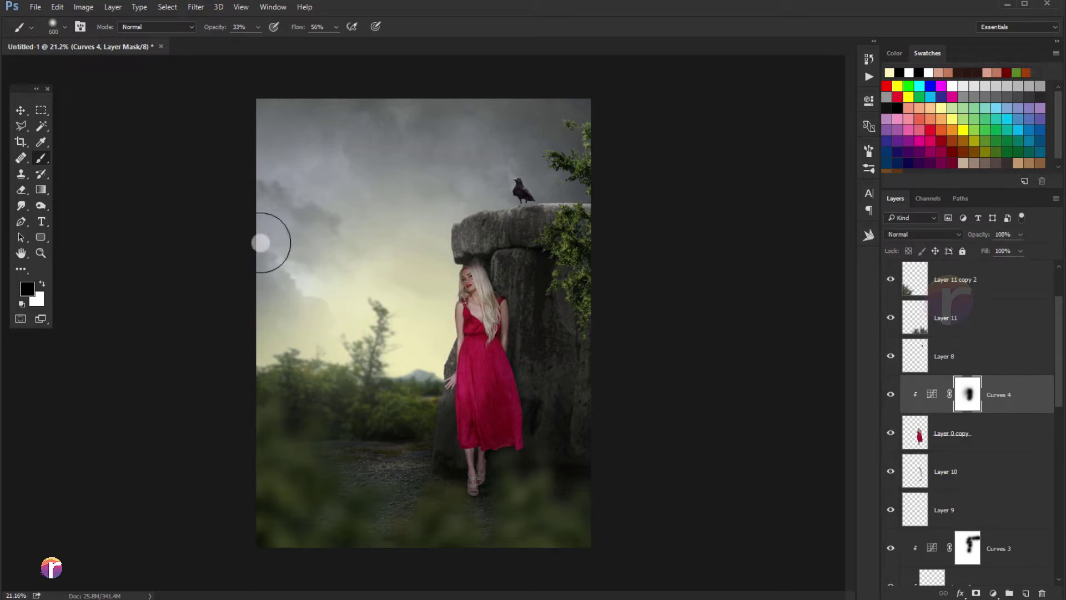
{"action": "left_click", "coordinate": [21, 111]}
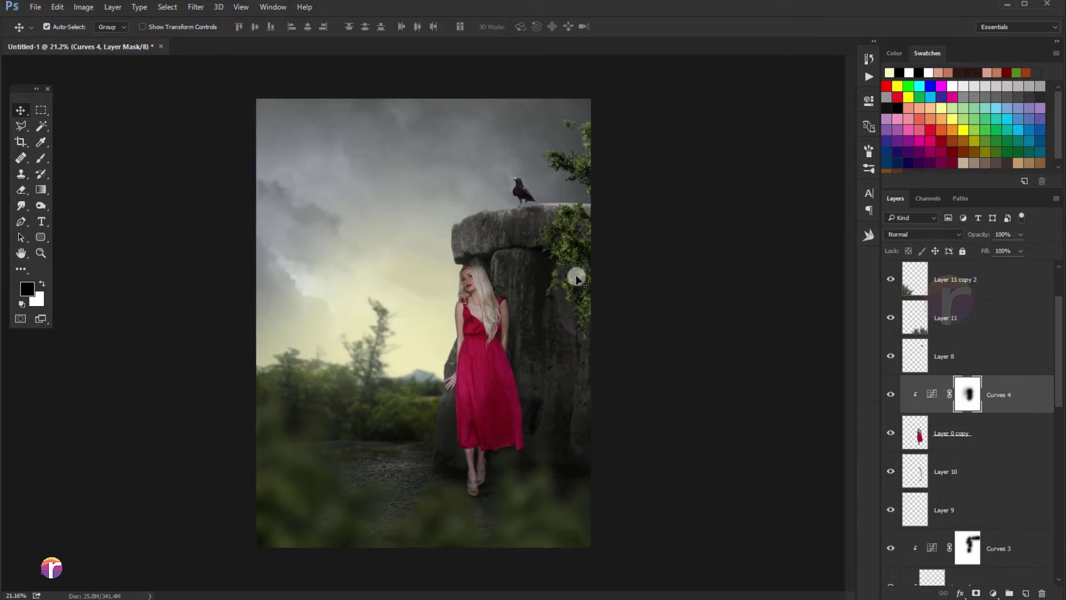
{"action": "left_click_drag", "start_coordinate": [1059, 383], "coordinate": [1061, 500]}
{"action": "left_click", "coordinate": [966, 519]}
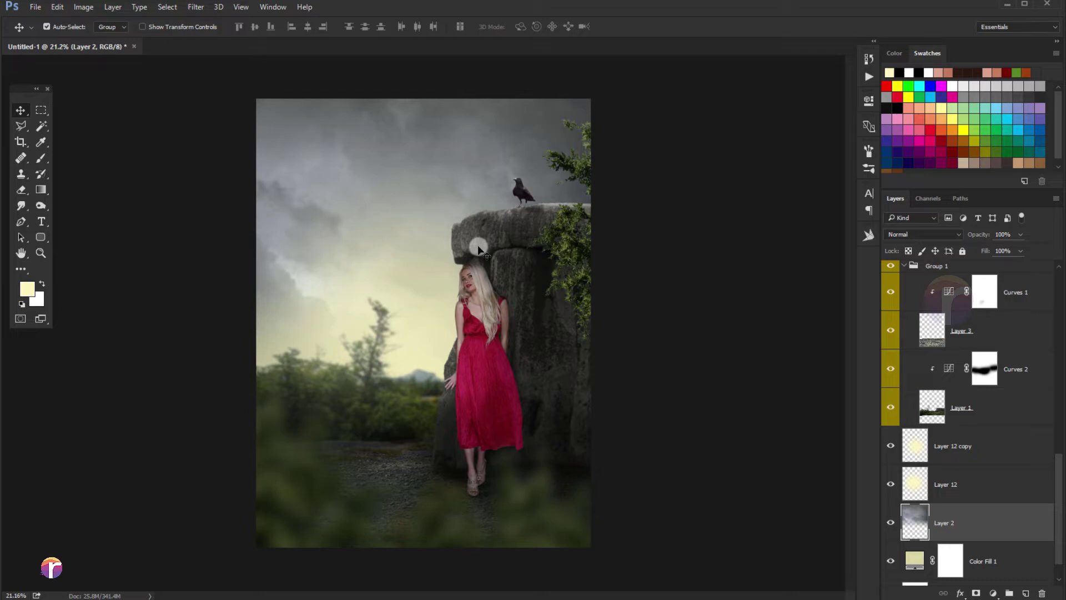
Shift Layer 2's highlights slightly toward green with a Color Balance adjustment
{"action": "key", "text": "ctrl+b"}
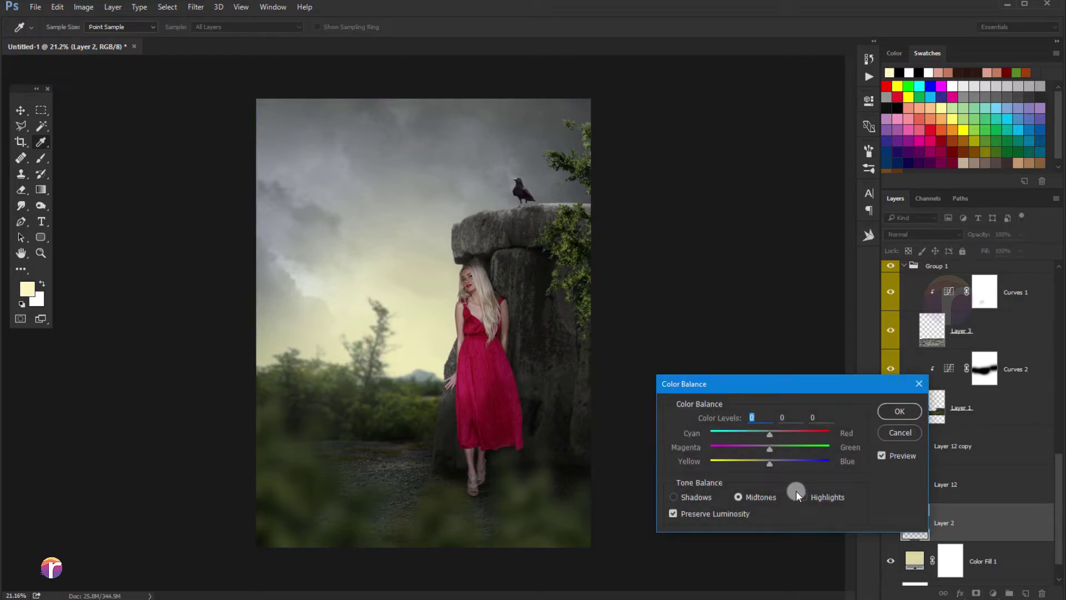
{"action": "left_click", "coordinate": [801, 494]}
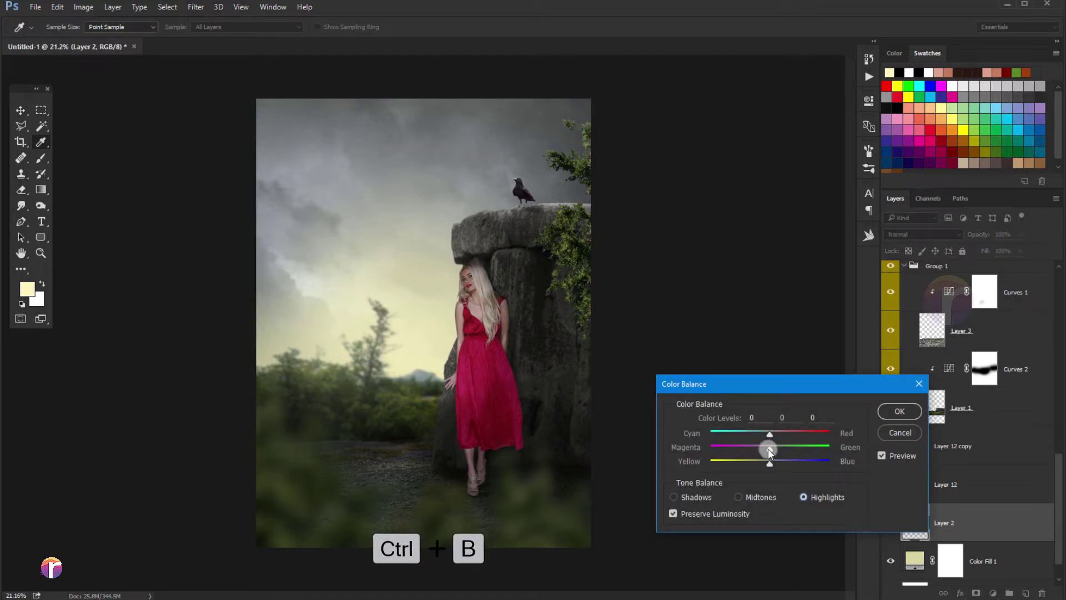
{"action": "left_click", "coordinate": [768, 448]}
{"action": "left_click_drag", "start_coordinate": [775, 451], "coordinate": [778, 453]}
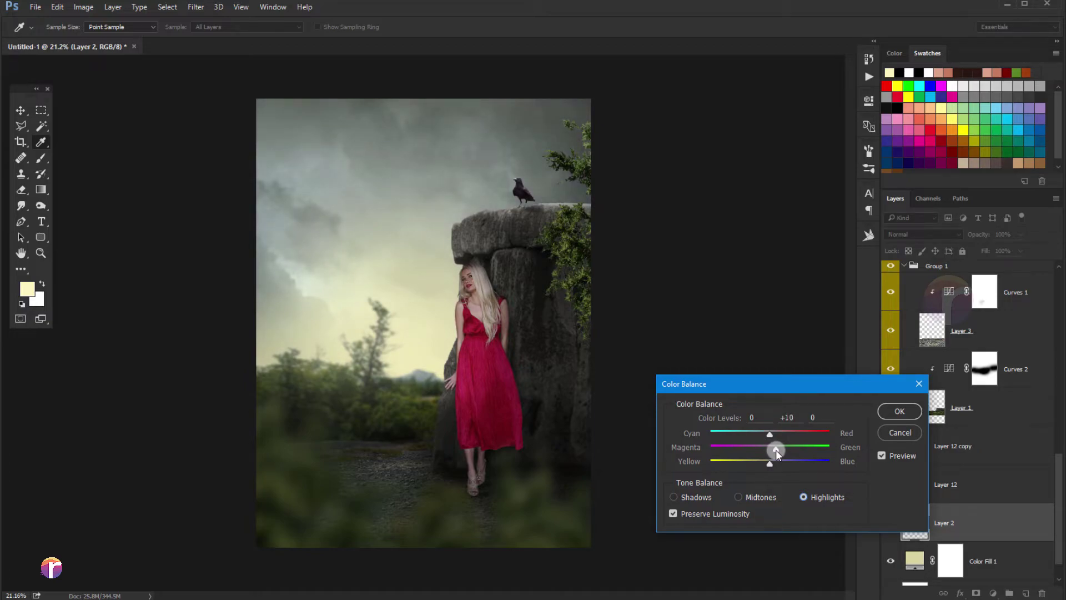
{"action": "left_click", "coordinate": [774, 450]}
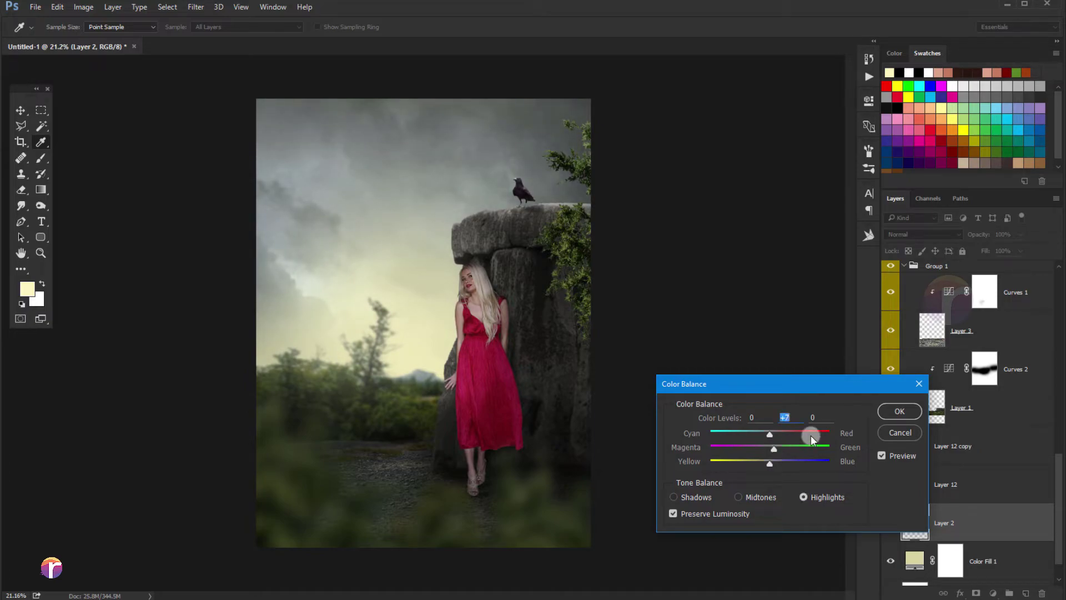
{"action": "left_click", "coordinate": [885, 412]}
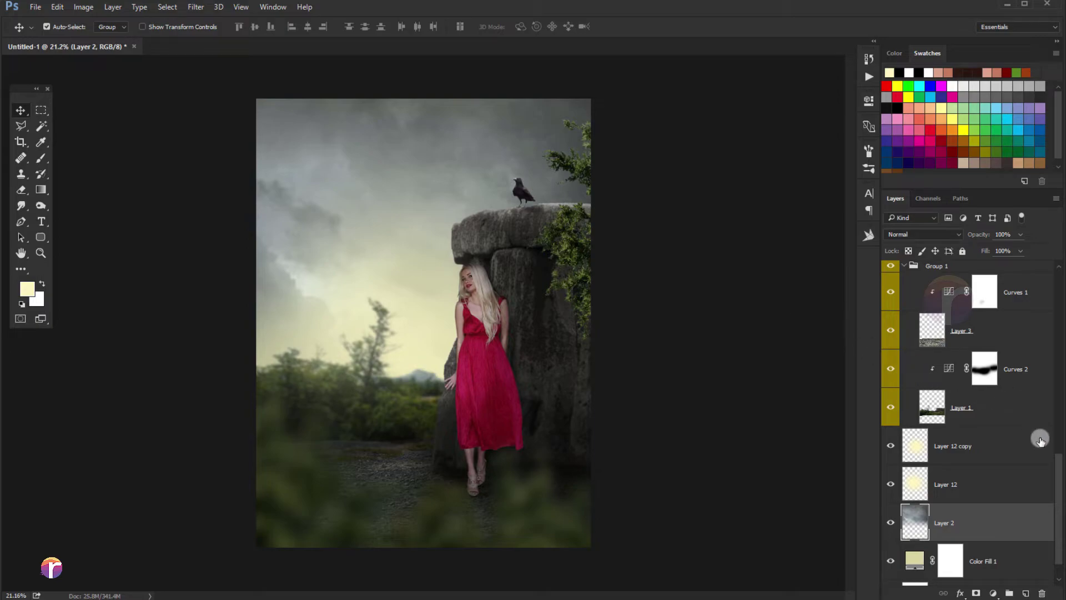
Set Layer 4's highlight Color Balance to Yellow/Blue -6, keeping Magenta/Green at 0
{"action": "left_click_drag", "start_coordinate": [1059, 467], "coordinate": [1058, 397]}
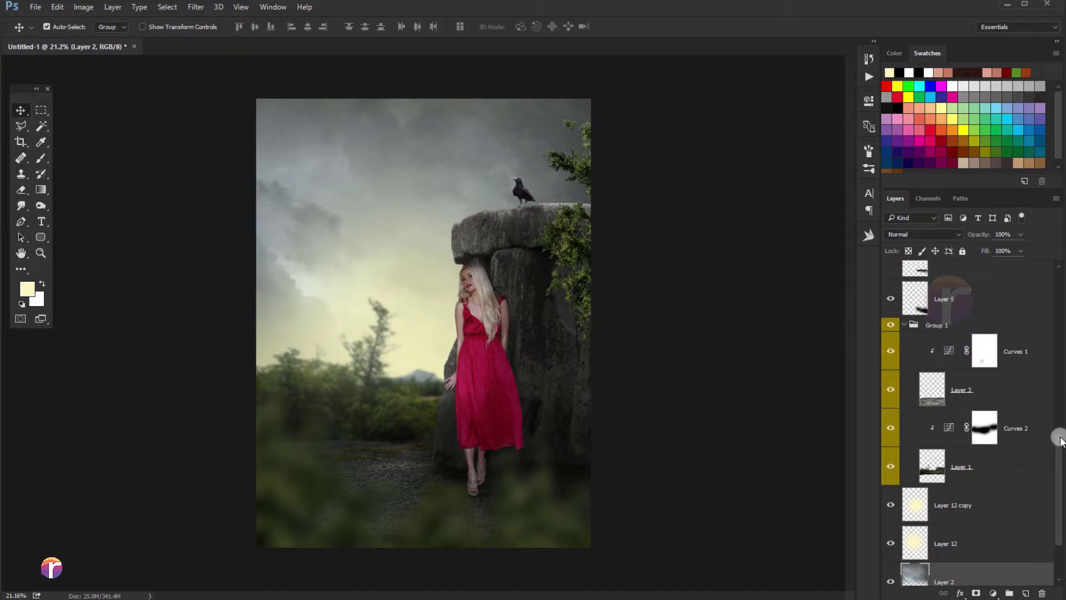
{"action": "left_click", "coordinate": [922, 354]}
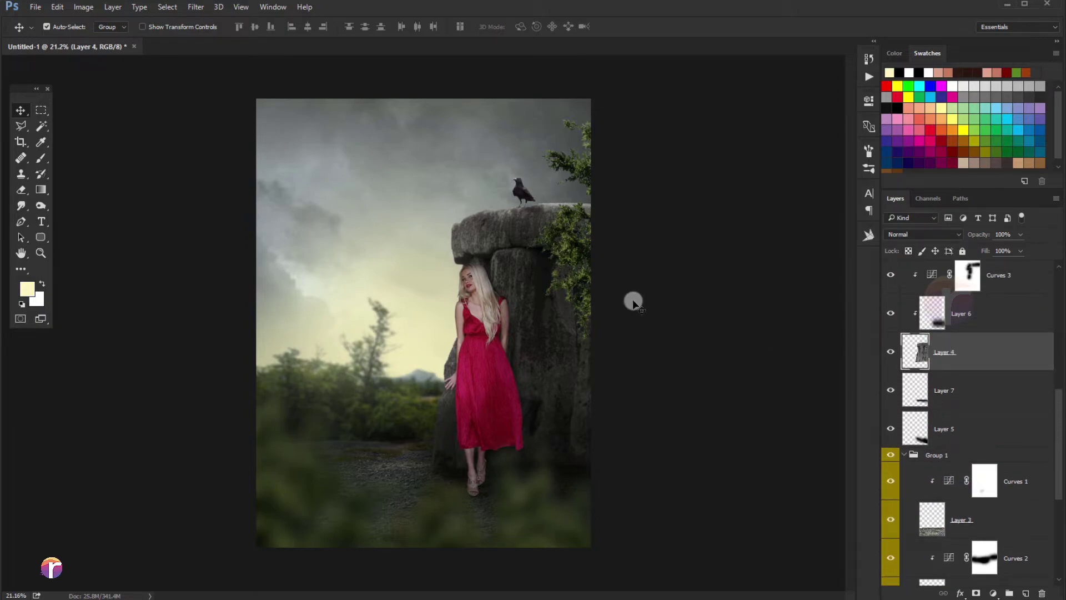
{"action": "key", "text": "ctrl+b"}
{"action": "left_click", "coordinate": [801, 496]}
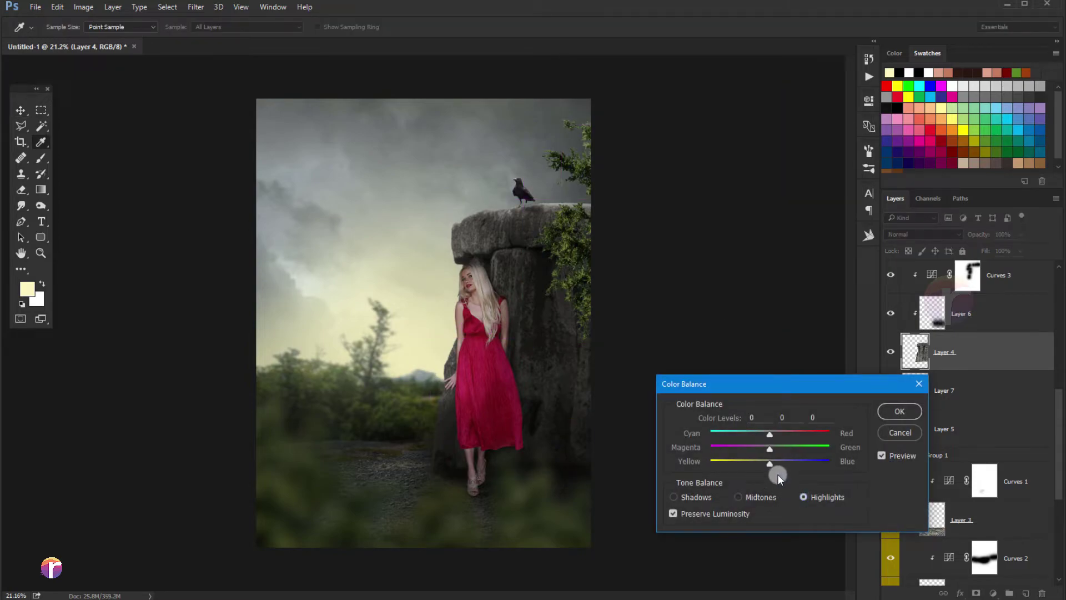
{"action": "mouse_move", "coordinate": [771, 459]}
{"action": "left_mouse_down"}
{"action": "mouse_move", "coordinate": [756, 461]}
{"action": "mouse_move", "coordinate": [767, 462]}
{"action": "left_mouse_up"}
{"action": "left_click_drag", "start_coordinate": [772, 451], "coordinate": [769, 449]}
{"action": "key", "text": "Return"}
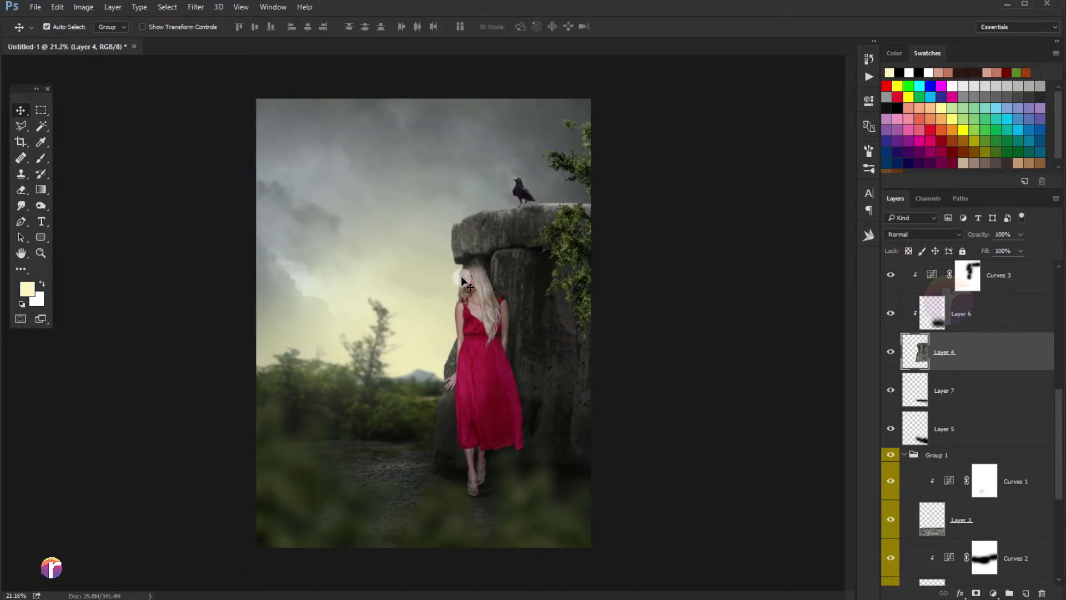
Select Layer 1 in Group 1 and set up a 250 px brush
{"action": "scroll", "coordinate": [411, 321], "scroll_direction": "up", "scroll_amount": 1}
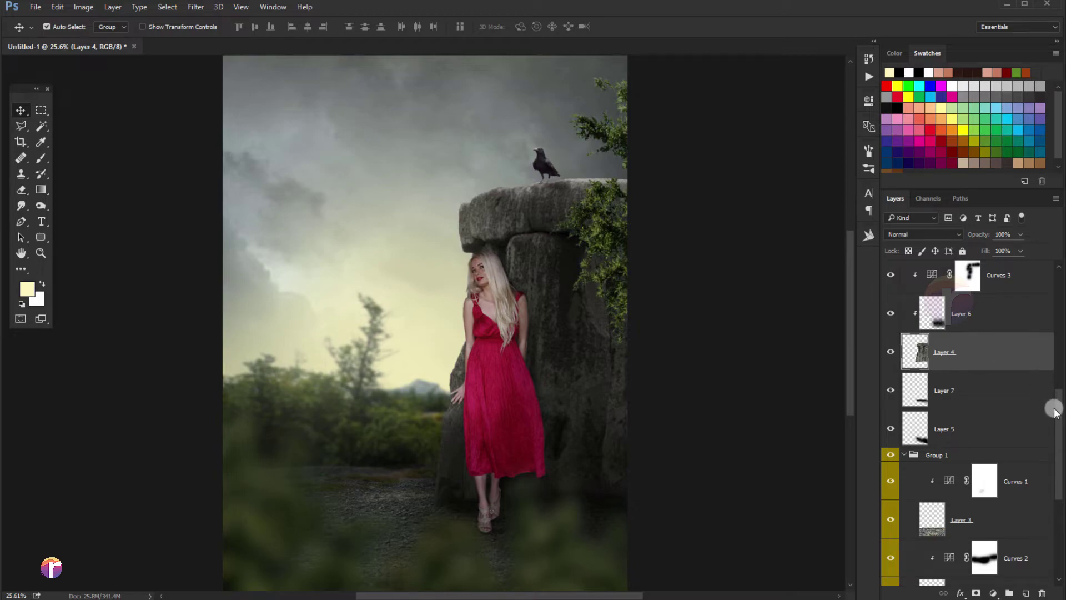
{"action": "left_click_drag", "start_coordinate": [1059, 426], "coordinate": [1059, 469]}
{"action": "left_click", "coordinate": [1004, 469]}
{"action": "key", "text": "b"}
{"action": "scroll", "coordinate": [420, 392], "scroll_direction": "up", "scroll_amount": 2}
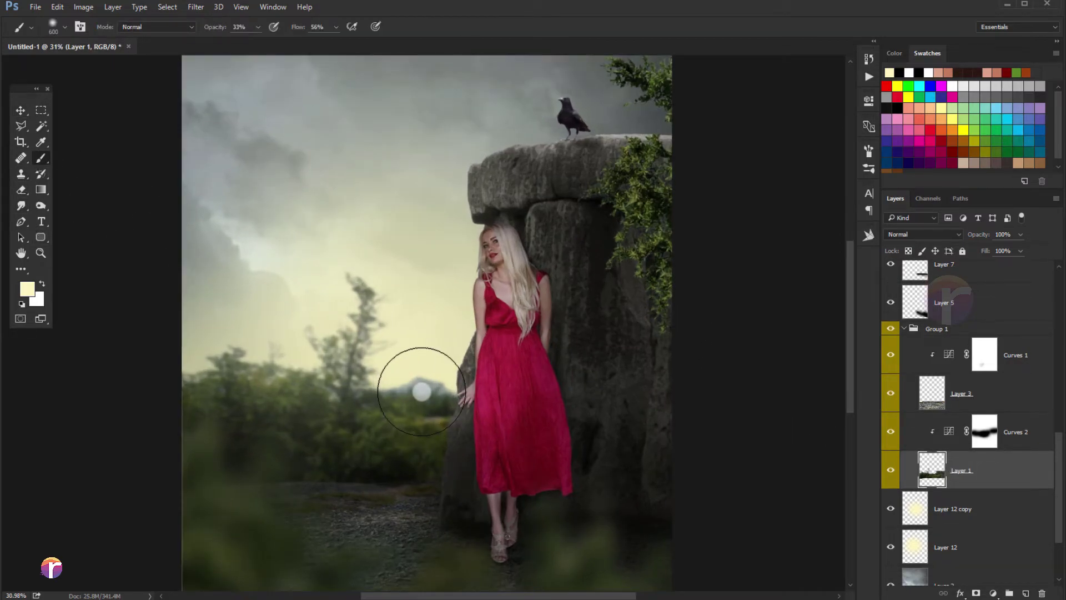
{"action": "key", "text": "bracketleft"}
{"action": "scroll", "coordinate": [421, 392], "scroll_direction": "up", "scroll_amount": 1}
{"action": "scroll", "coordinate": [418, 382], "scroll_direction": "up", "scroll_amount": 1}
{"action": "key", "text": "bracketleft"}
{"action": "key", "text": "bracketleft"}
{"action": "key", "text": "bracketleft"}
Paint a soft pale-yellow glow near the horizon on new Layer 14 clipped to Layer 1
{"action": "left_click", "coordinate": [1029, 592]}
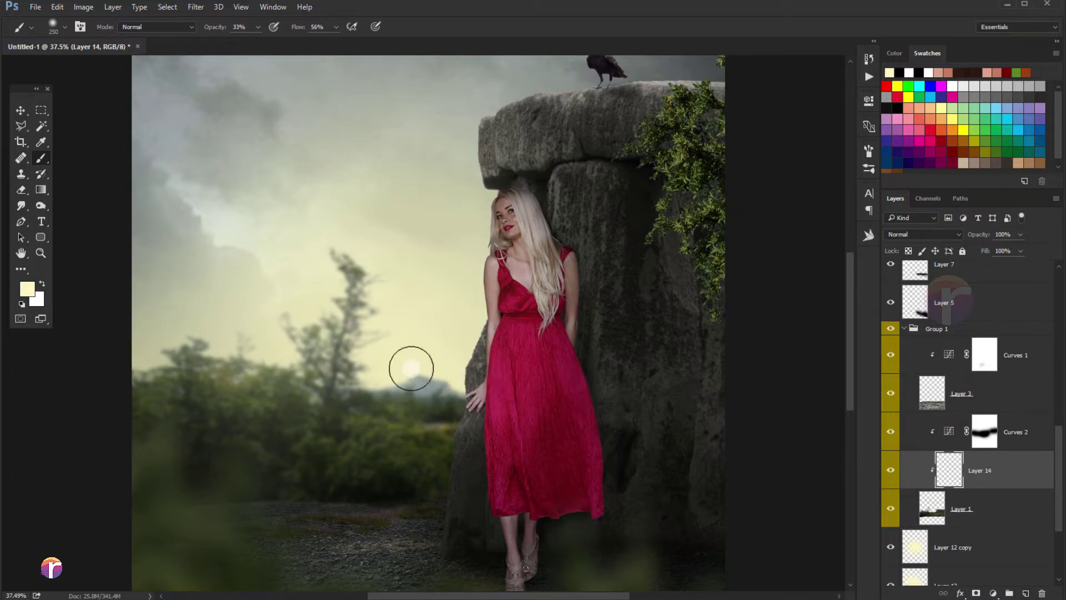
{"action": "mouse_move", "coordinate": [413, 368]}
{"action": "left_mouse_down"}
{"action": "mouse_move", "coordinate": [436, 371]}
{"action": "mouse_move", "coordinate": [423, 361]}
{"action": "mouse_move", "coordinate": [390, 369]}
{"action": "mouse_move", "coordinate": [442, 364]}
{"action": "mouse_move", "coordinate": [412, 368]}
{"action": "left_mouse_up"}
{"action": "scroll", "coordinate": [369, 314], "scroll_direction": "down", "scroll_amount": 1}
{"action": "scroll", "coordinate": [369, 314], "scroll_direction": "down", "scroll_amount": 3}
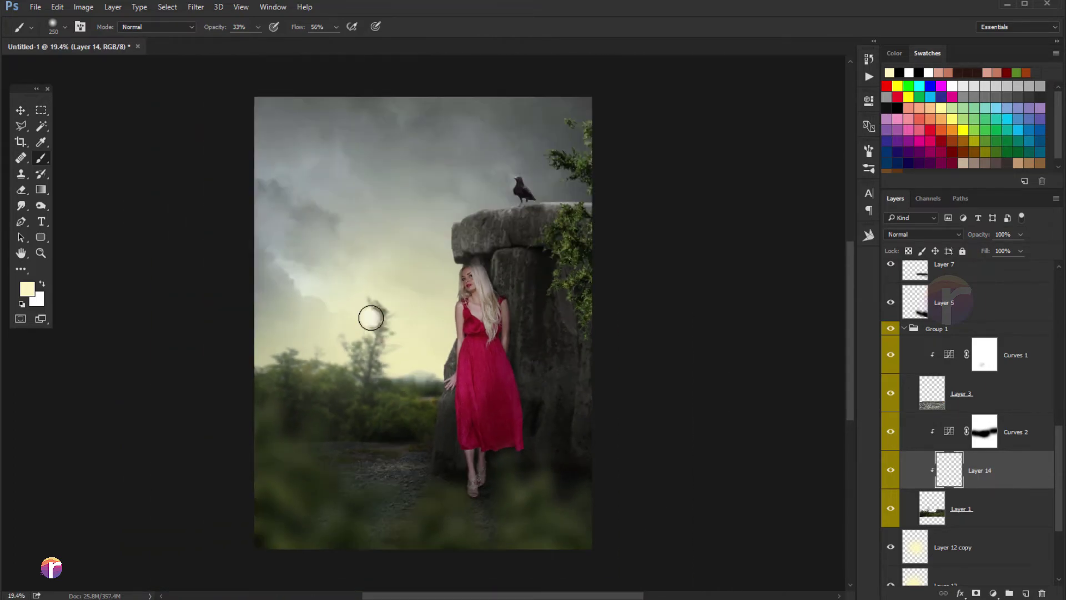
{"action": "left_click", "coordinate": [21, 110]}
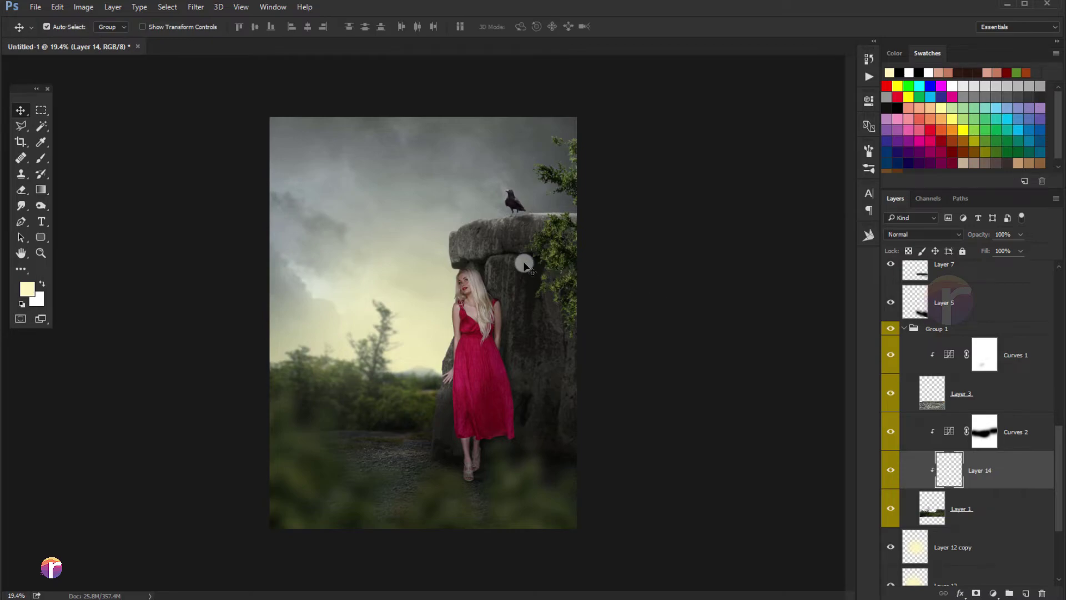
Scale Layer 11's foreground bushes to about 107%, nudge them left, and commit the transform
{"action": "scroll", "coordinate": [525, 263], "scroll_direction": "up", "scroll_amount": 1}
{"action": "left_click_drag", "start_coordinate": [1061, 437], "coordinate": [1053, 278]}
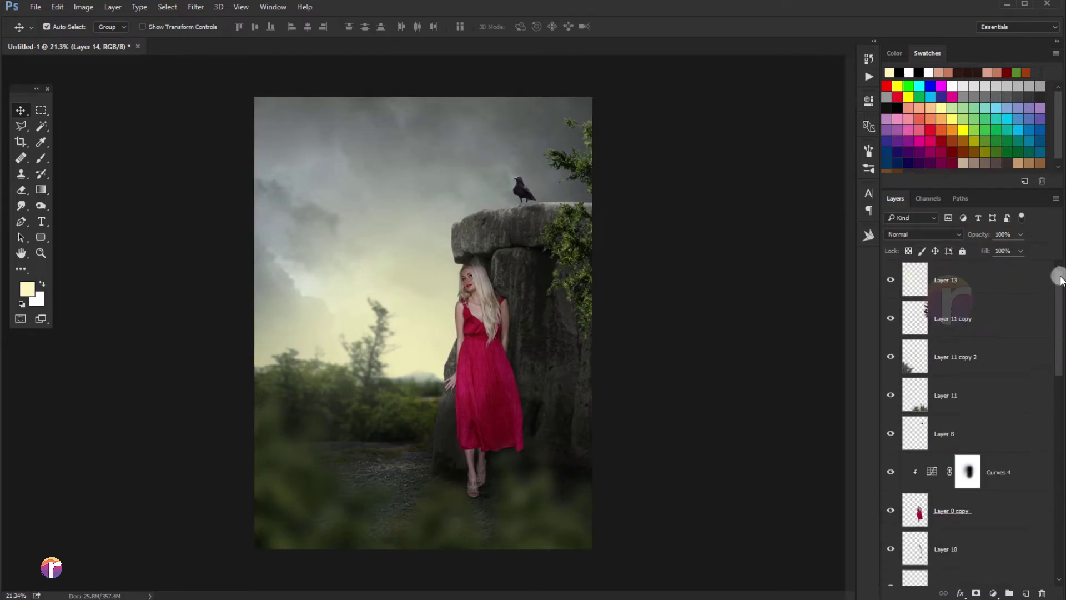
{"action": "left_click", "coordinate": [1003, 279]}
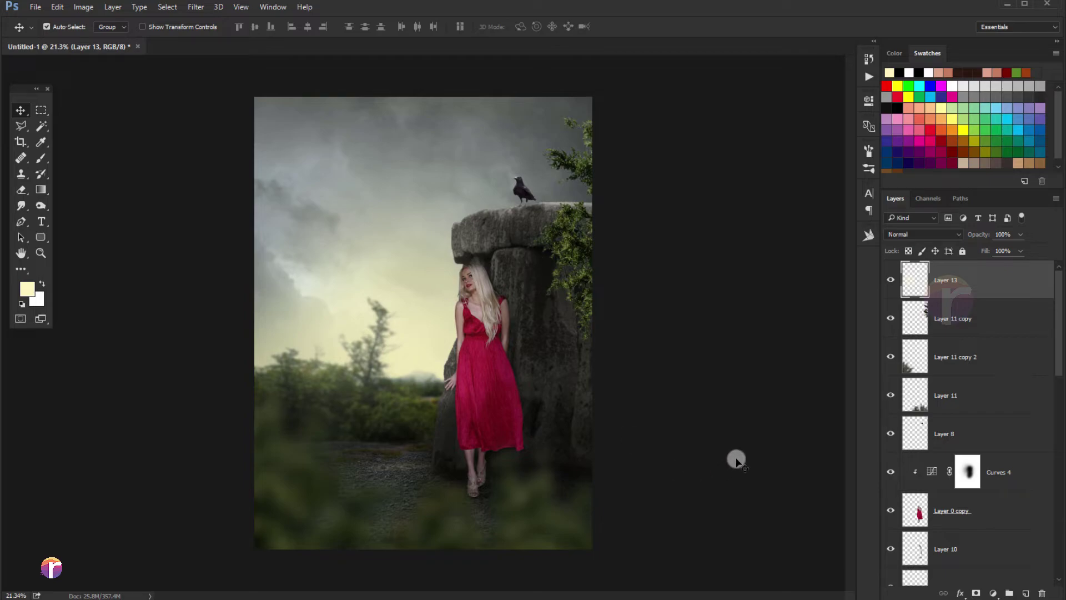
{"action": "left_click", "coordinate": [988, 360]}
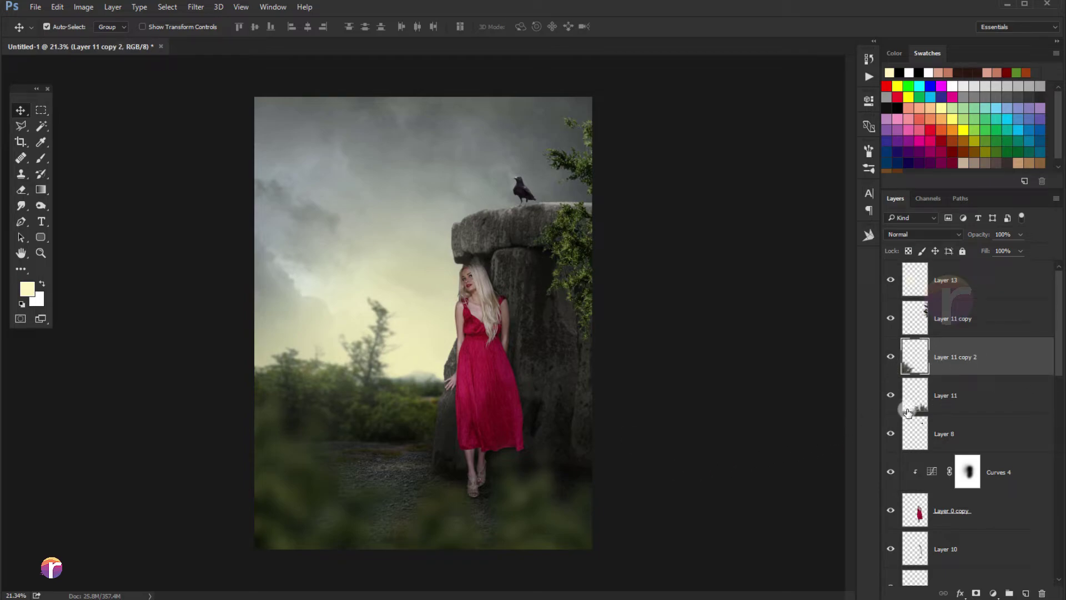
{"action": "left_click", "coordinate": [947, 407]}
{"action": "key", "text": "ctrl+t"}
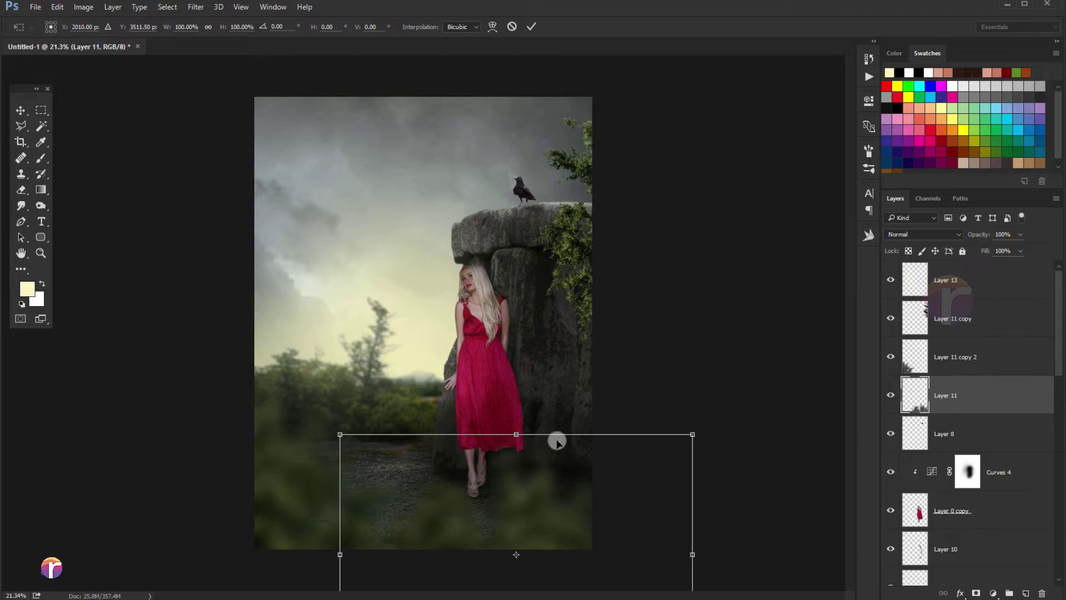
{"action": "left_click_drag", "start_coordinate": [699, 428], "coordinate": [717, 410]}
{"action": "left_click_drag", "start_coordinate": [574, 438], "coordinate": [565, 444]}
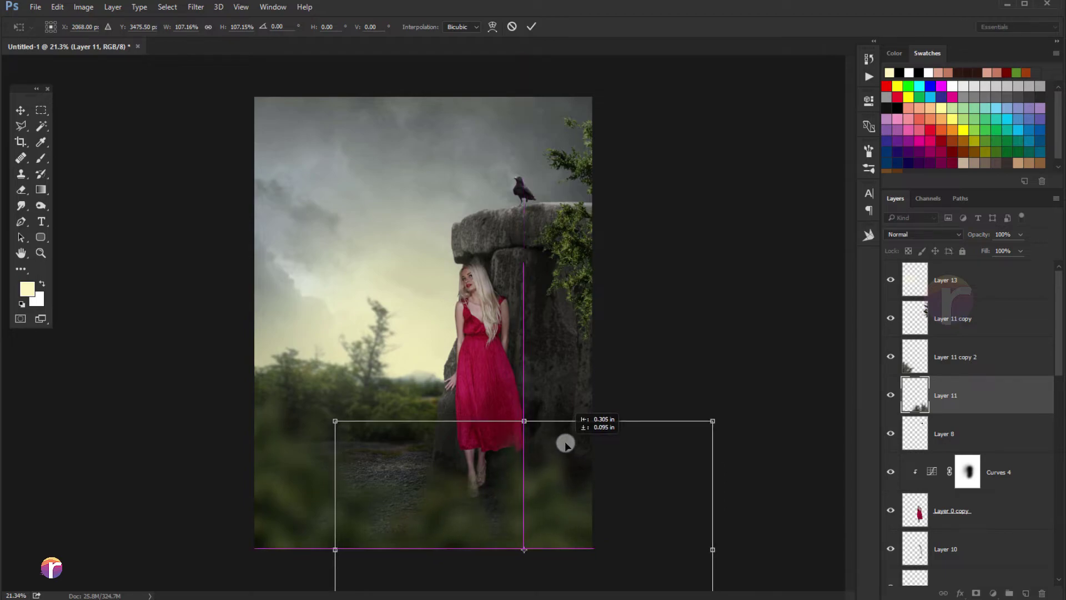
{"action": "left_click", "coordinate": [531, 26]}
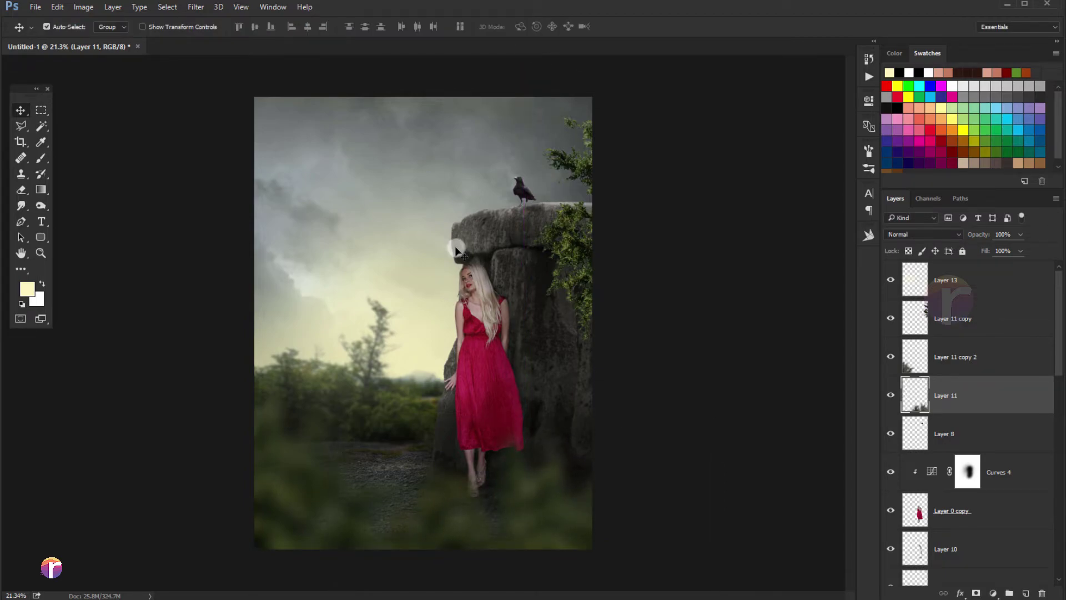
{"action": "scroll", "coordinate": [456, 251], "scroll_direction": "up", "scroll_amount": 1, "text": "alt"}
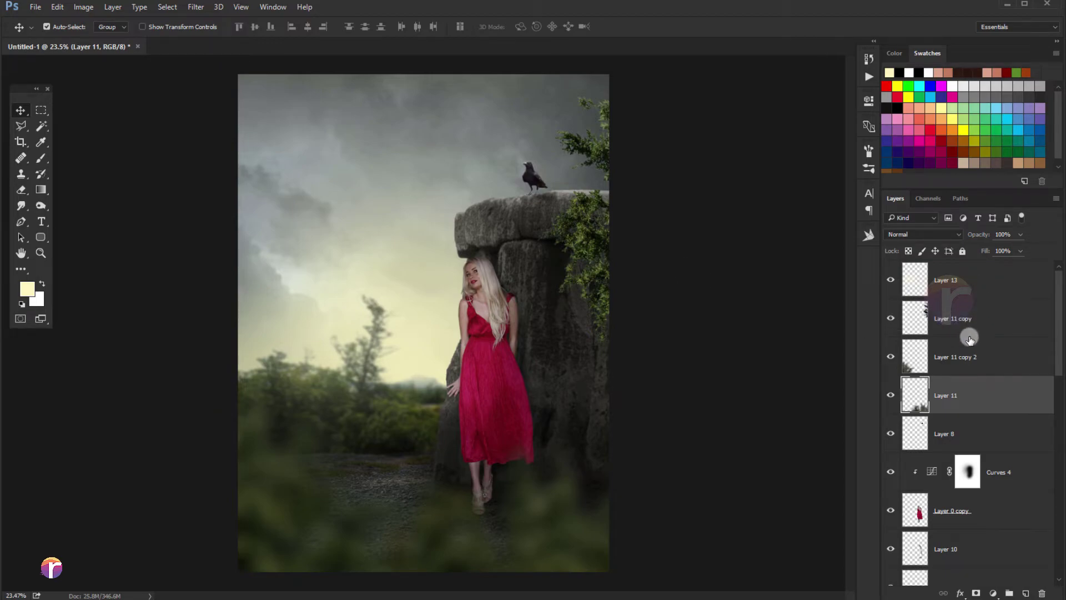
{"action": "left_click", "coordinate": [971, 518]}
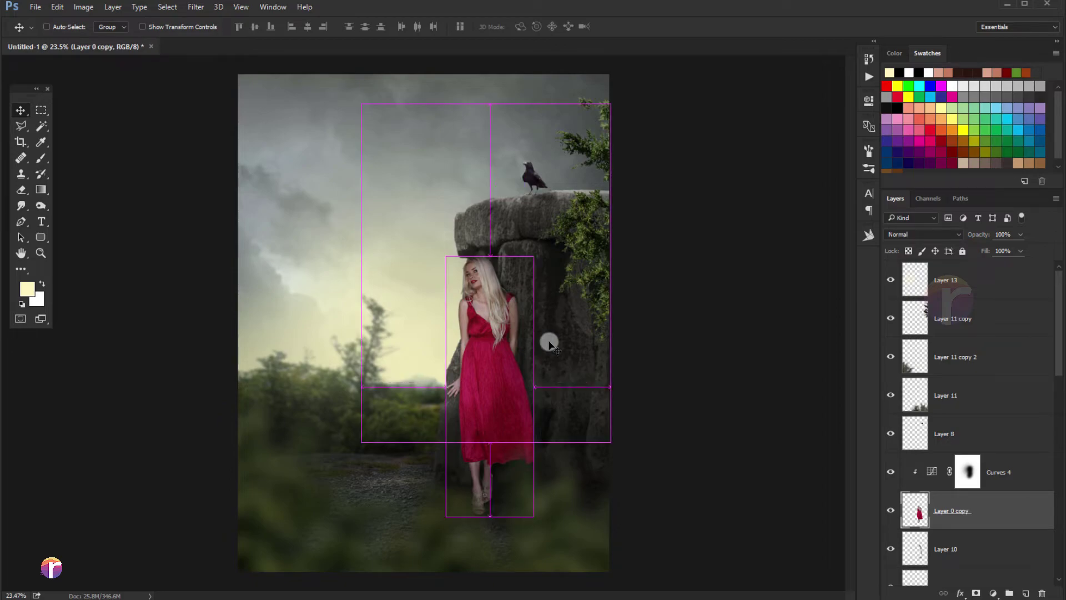
Lower the woman's saturation slightly with Hue/Saturation on Layer 0 copy
{"action": "key", "text": "ctrl+u"}
{"action": "left_click_drag", "start_coordinate": [763, 378], "coordinate": [754, 385]}
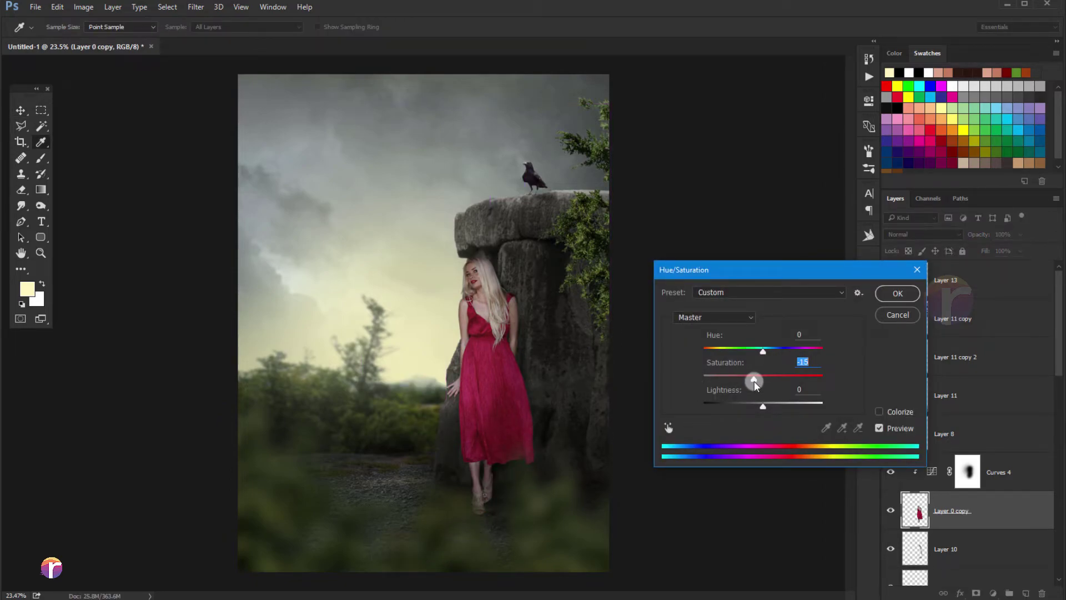
{"action": "left_click", "coordinate": [896, 293]}
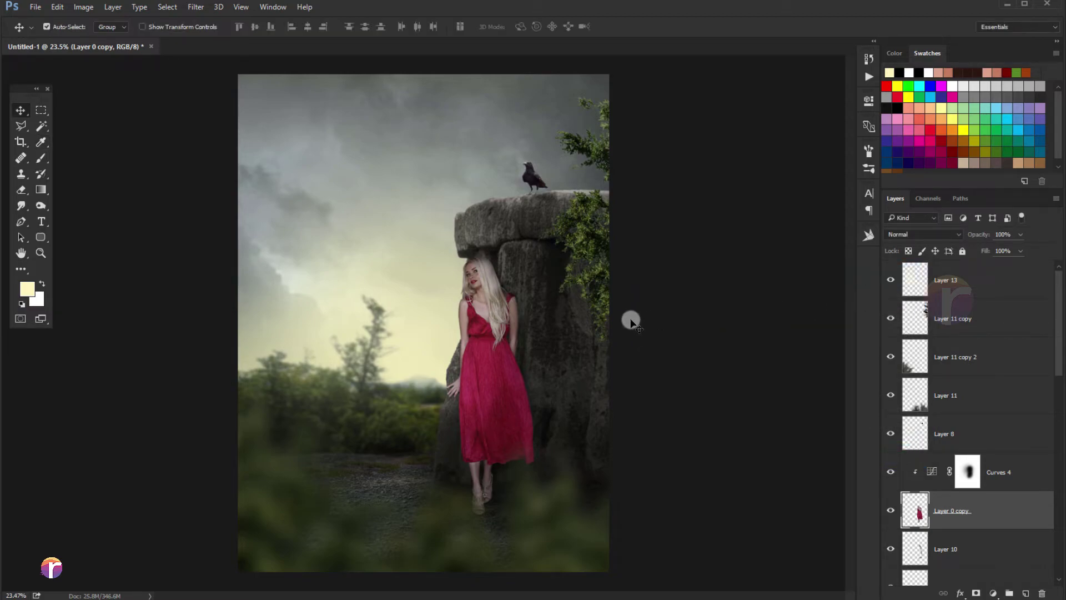
Add a Brightness/Contrast adjustment above Layer 13 with Contrast at 14
{"action": "left_click", "coordinate": [977, 281]}
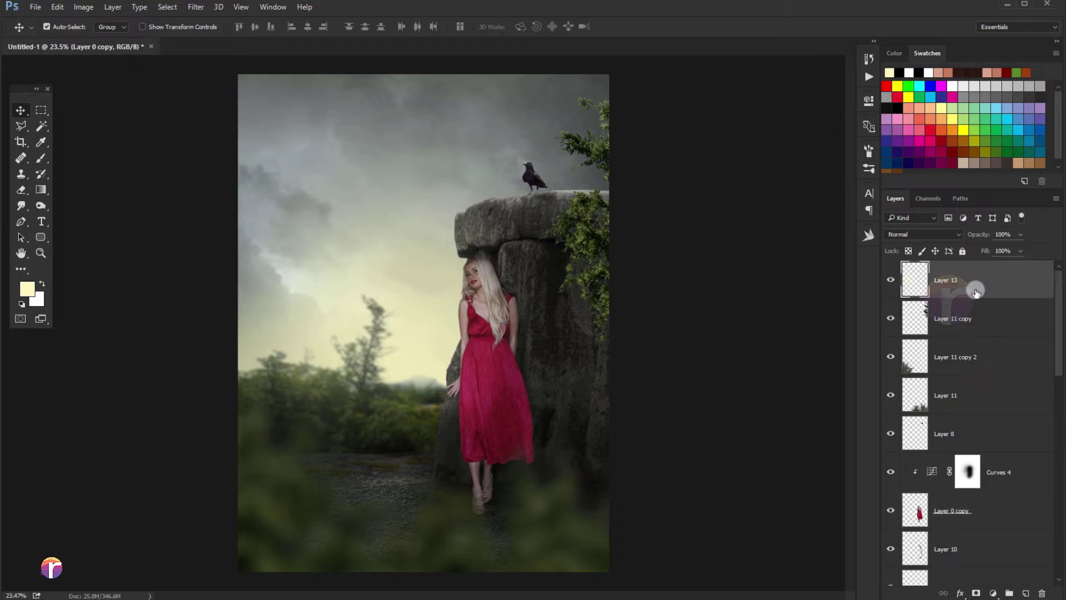
{"action": "left_click", "coordinate": [993, 593]}
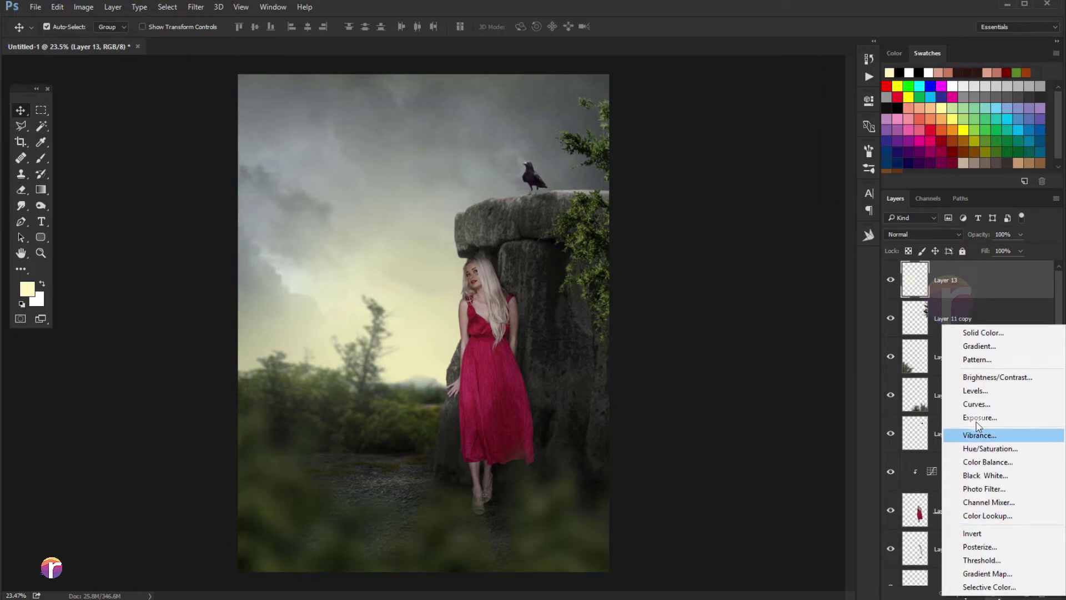
{"action": "left_click", "coordinate": [966, 379]}
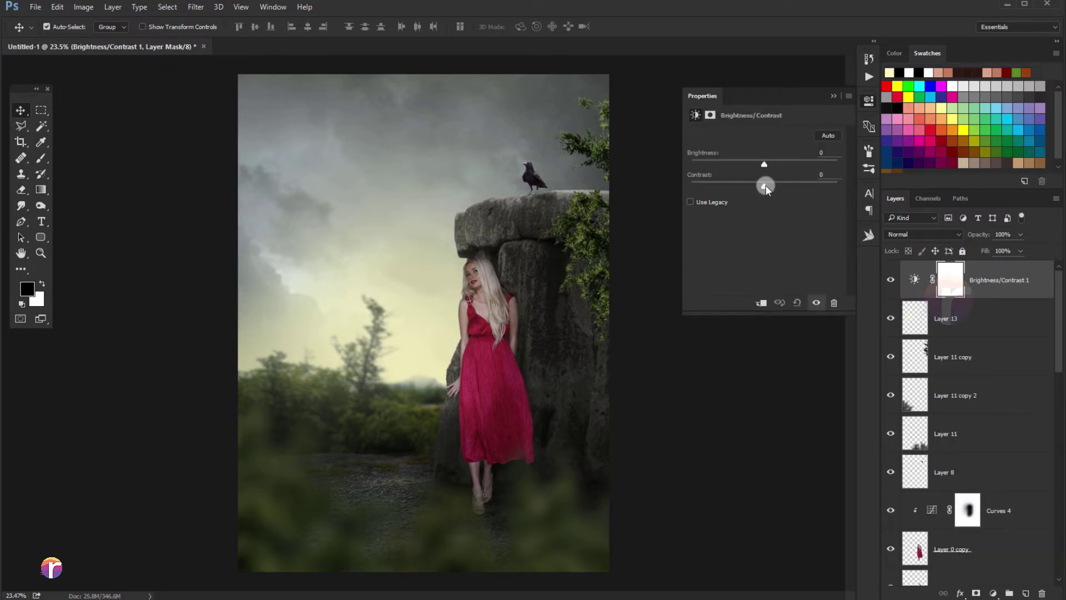
{"action": "left_click_drag", "start_coordinate": [778, 188], "coordinate": [782, 189]}
{"action": "left_click_drag", "start_coordinate": [775, 192], "coordinate": [774, 190]}
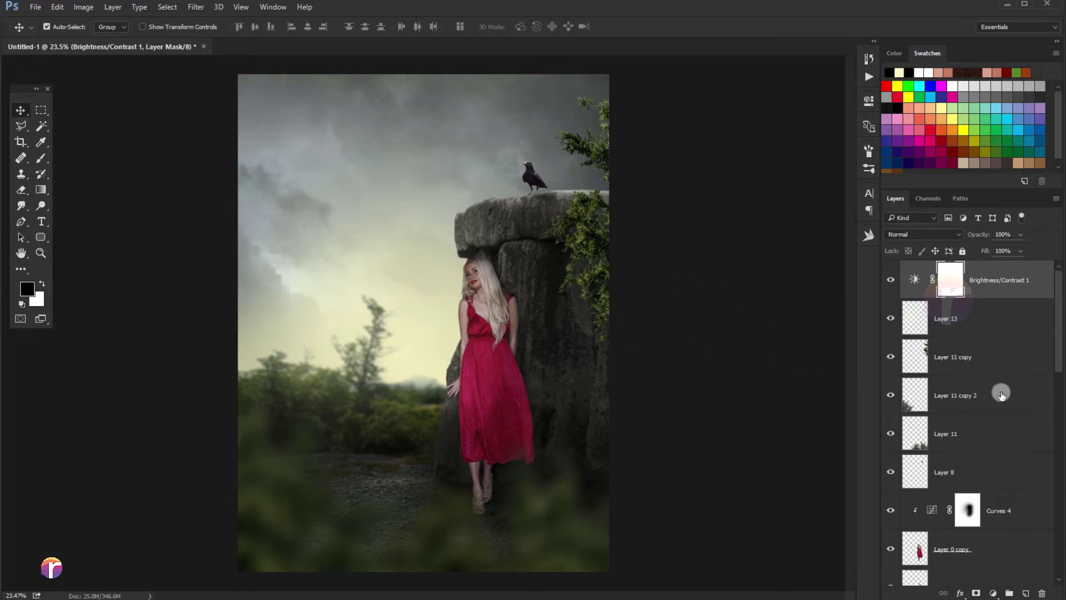
{"action": "left_click_drag", "start_coordinate": [1056, 321], "coordinate": [977, 380]}
{"action": "left_click", "coordinate": [977, 380]}
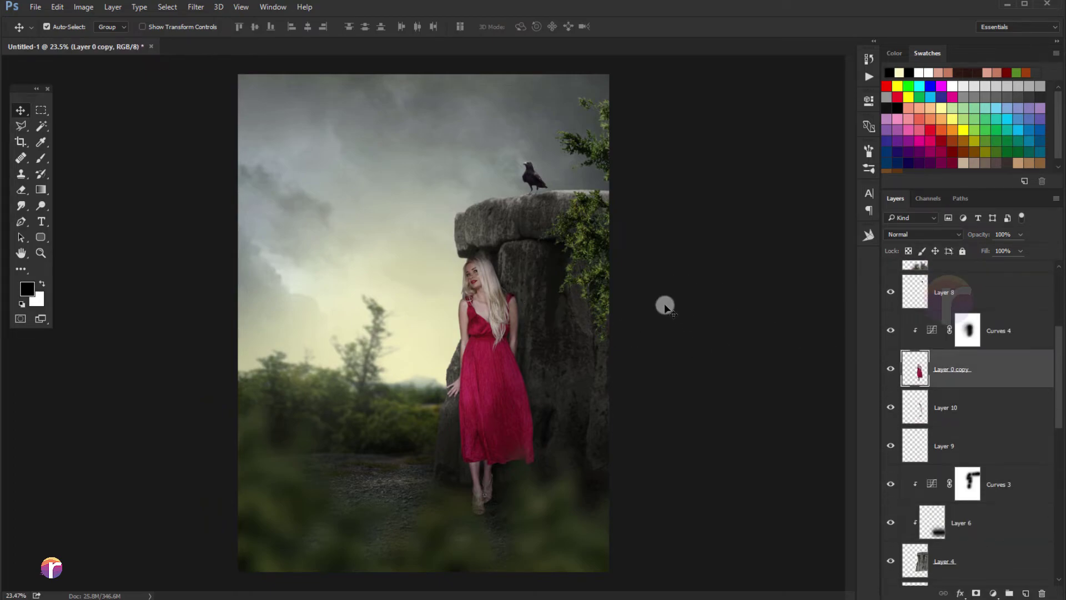
Pick a smaller soft brush and add a new empty layer above the woman
{"action": "scroll", "coordinate": [477, 266], "scroll_direction": "up", "scroll_amount": 1}
{"action": "scroll", "coordinate": [478, 266], "scroll_direction": "up", "scroll_amount": 2}
{"action": "scroll", "coordinate": [477, 266], "scroll_direction": "up", "scroll_amount": 1}
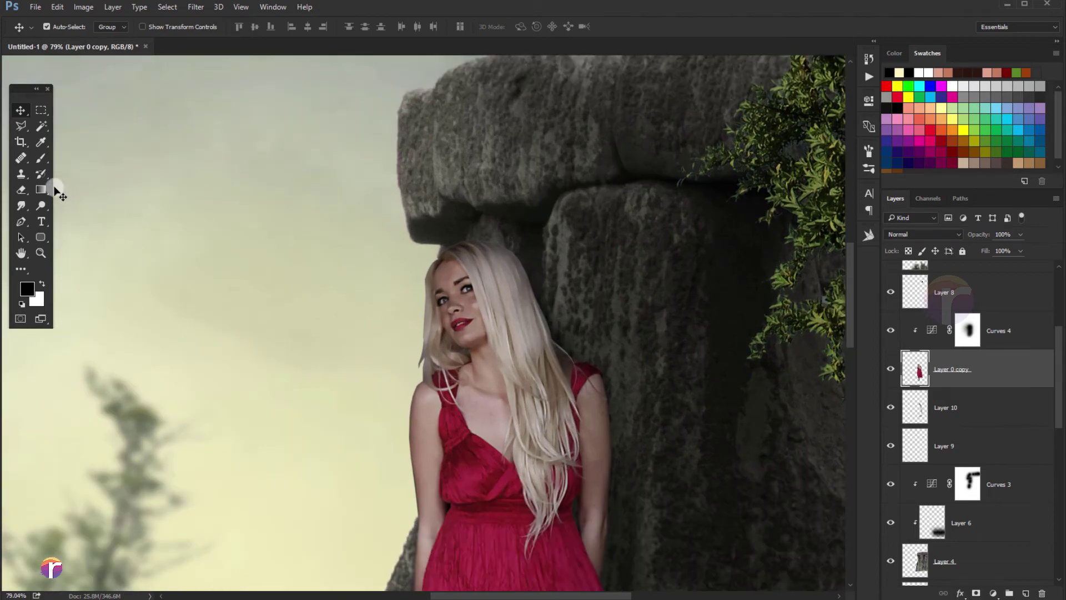
{"action": "left_click", "coordinate": [22, 205]}
{"action": "left_click", "coordinate": [65, 27]}
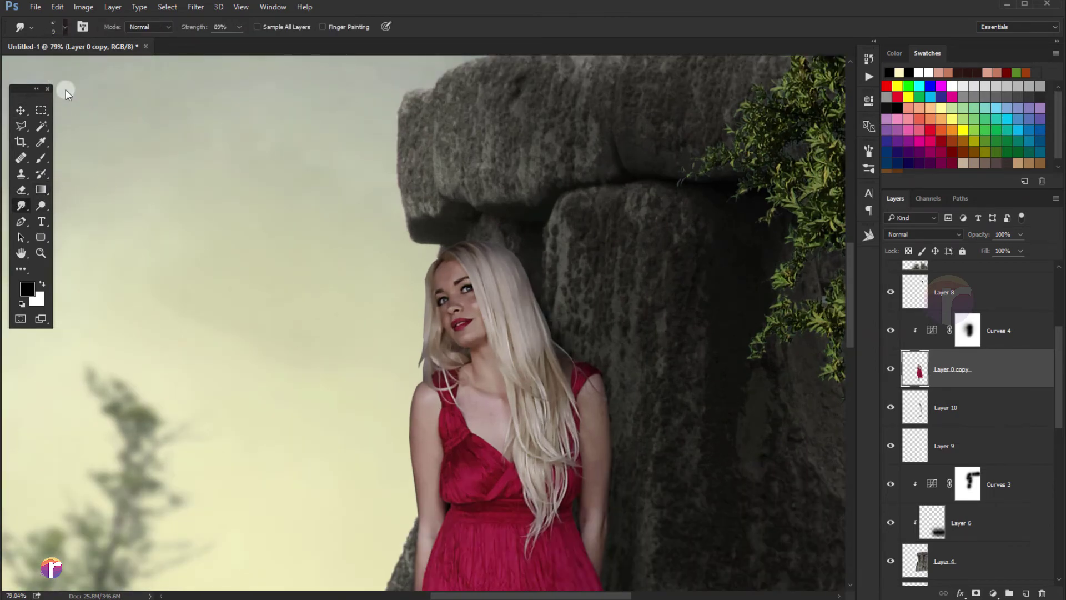
{"action": "left_click", "coordinate": [463, 21]}
{"action": "scroll", "coordinate": [401, 358], "scroll_direction": "up", "scroll_amount": 1}
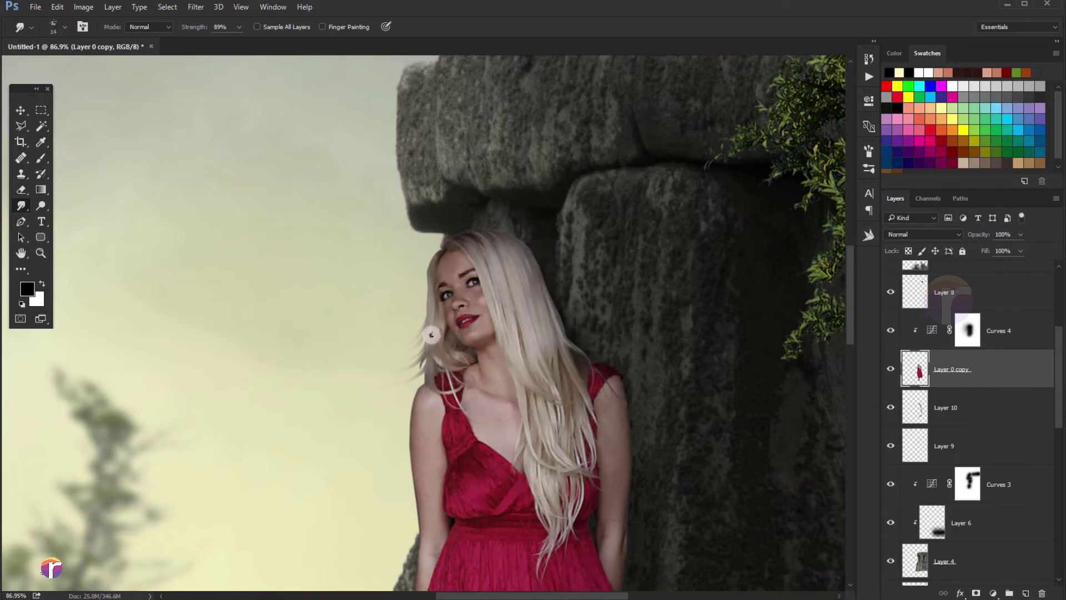
{"action": "scroll", "coordinate": [377, 332], "scroll_direction": "down", "scroll_amount": 1}
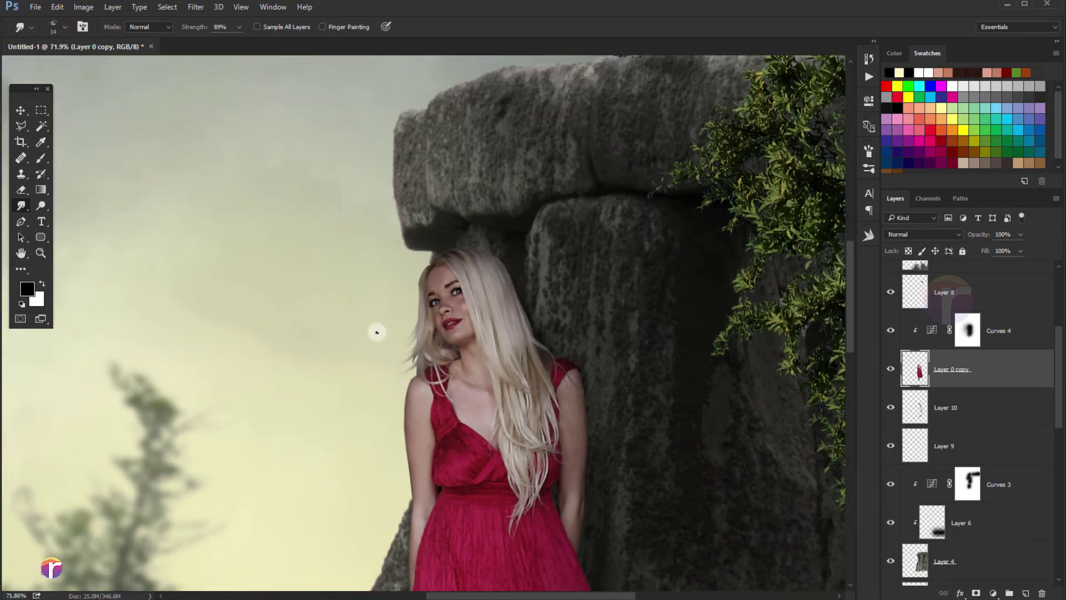
{"action": "left_click", "coordinate": [40, 157]}
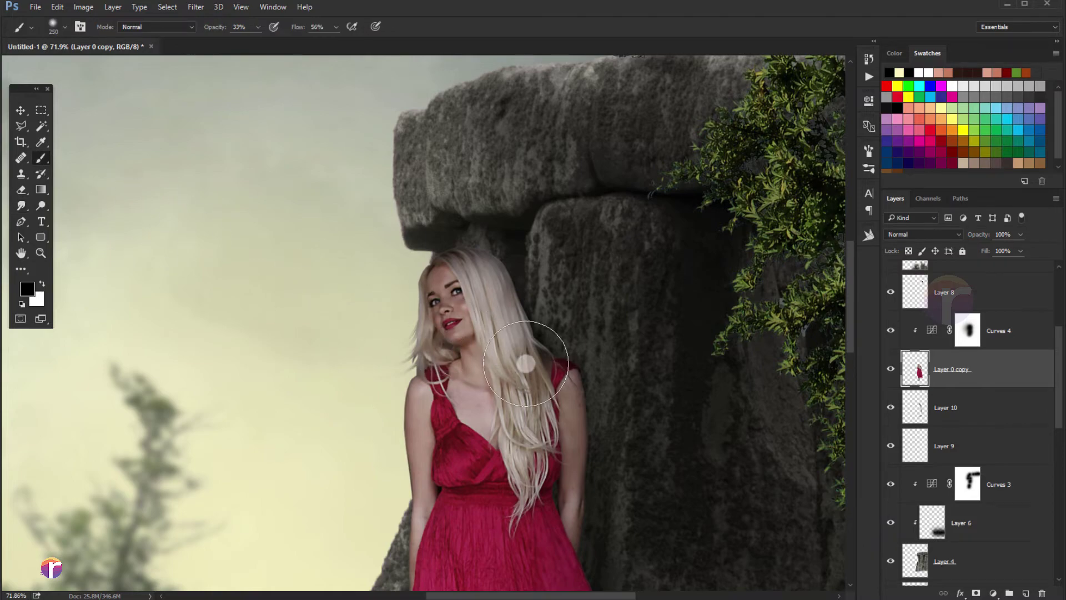
{"action": "left_click", "coordinate": [1025, 593]}
{"action": "key", "text": "bracketleft"}
{"action": "key", "text": "bracketleft"}
{"action": "key", "text": "bracketleft"}
{"action": "key", "text": "bracketleft"}
{"action": "key", "text": "bracketleft"}
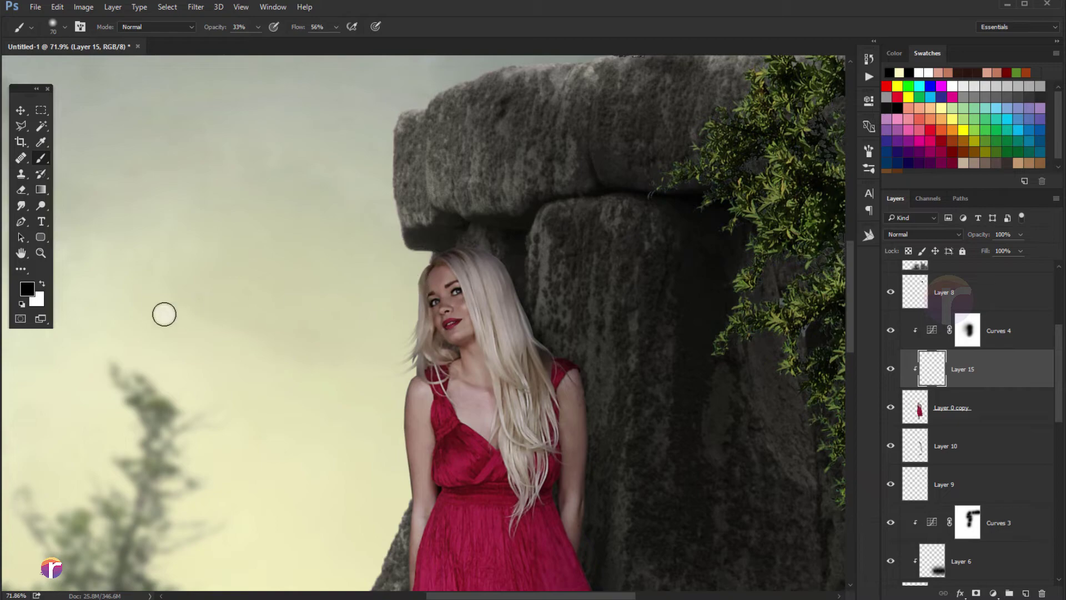
Paint soft light along the woman's hair at low opacity and set the layer to 74%
{"action": "mouse_move", "coordinate": [417, 269]}
{"action": "left_mouse_down"}
{"action": "mouse_move", "coordinate": [453, 239]}
{"action": "mouse_move", "coordinate": [490, 250]}
{"action": "left_mouse_up"}
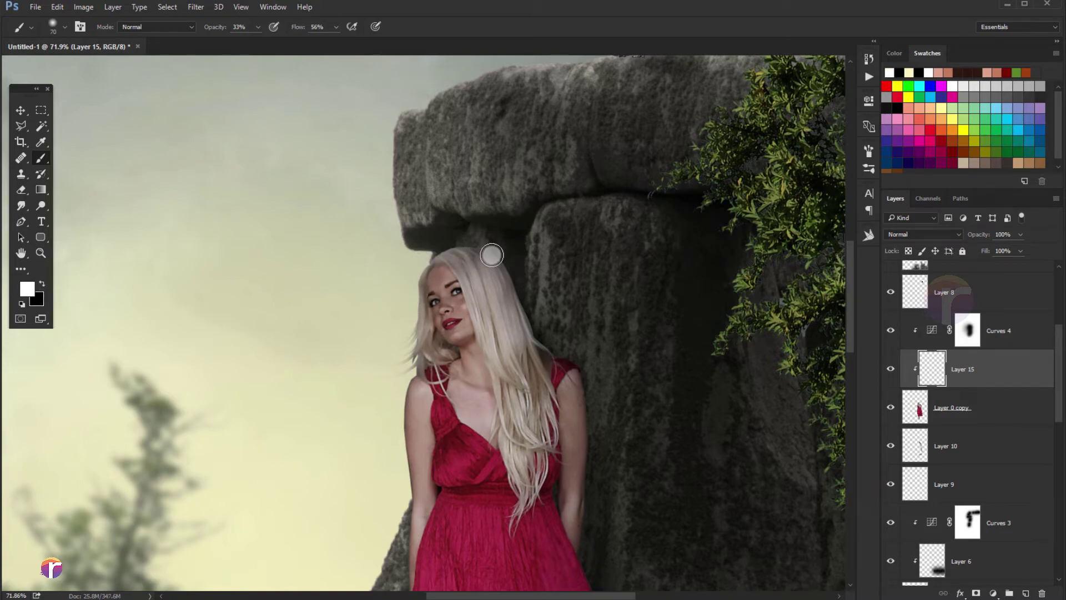
{"action": "left_click_drag", "start_coordinate": [258, 27], "coordinate": [245, 42]}
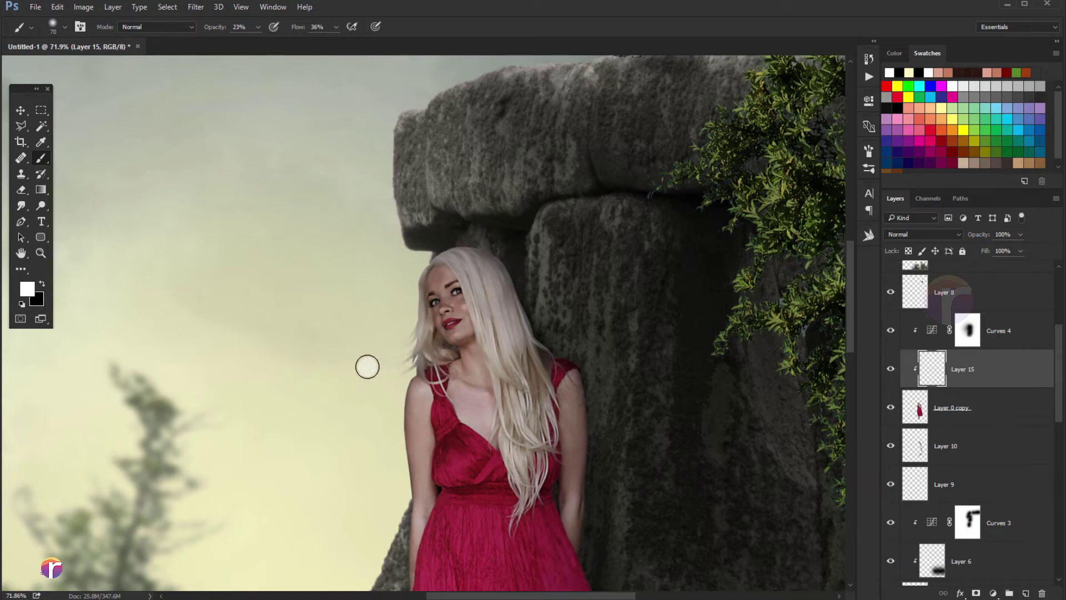
{"action": "mouse_move", "coordinate": [427, 374]}
{"action": "left_mouse_down"}
{"action": "mouse_move", "coordinate": [420, 318]}
{"action": "mouse_move", "coordinate": [415, 392]}
{"action": "left_mouse_up"}
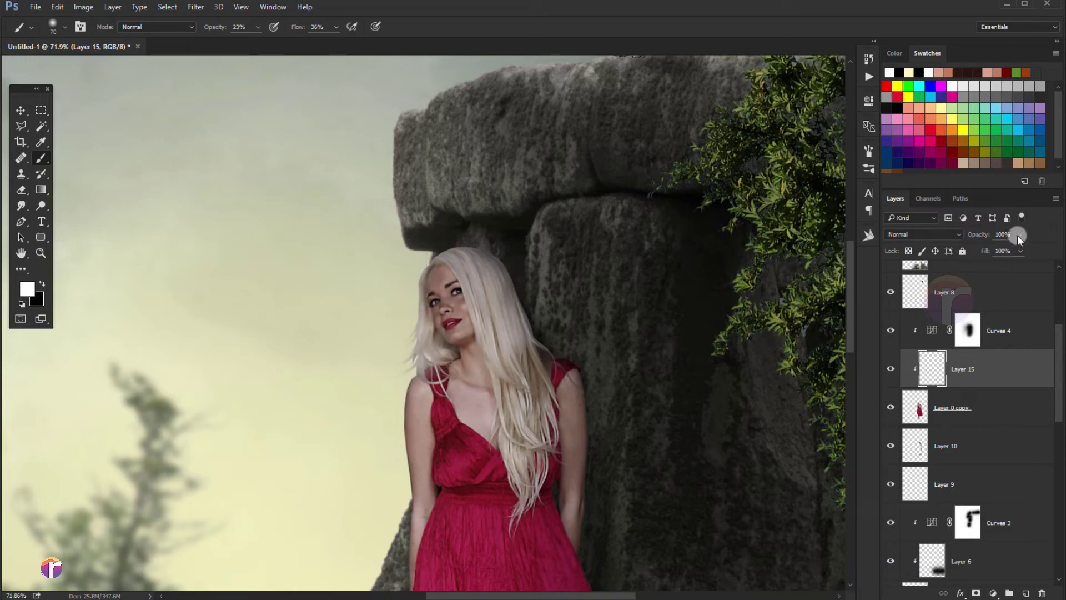
{"action": "left_click_drag", "start_coordinate": [1007, 249], "coordinate": [1004, 248]}
{"action": "left_click", "coordinate": [890, 369]}
{"action": "scroll", "coordinate": [562, 282], "scroll_direction": "down", "scroll_amount": 5}
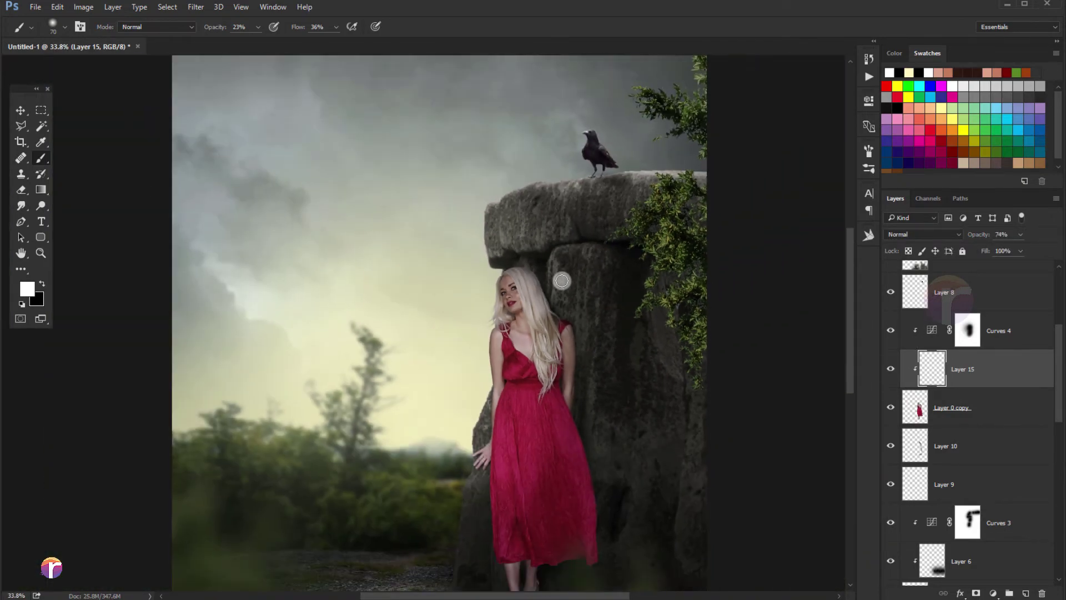
{"action": "left_click", "coordinate": [21, 110]}
{"action": "left_click", "coordinate": [890, 370]}
{"action": "scroll", "coordinate": [511, 274], "scroll_direction": "down", "scroll_amount": 1}
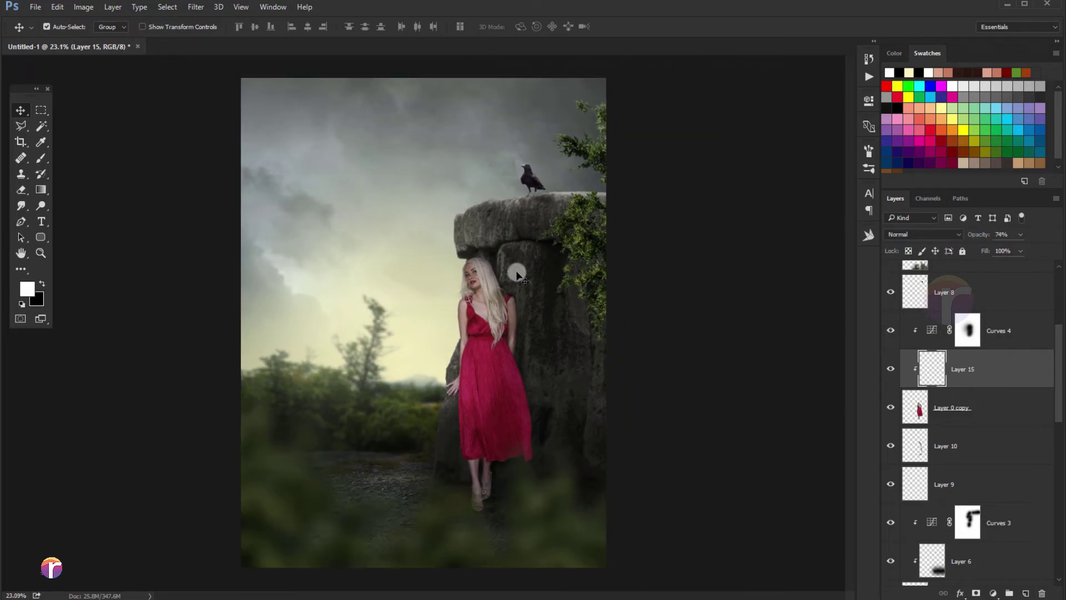
{"action": "scroll", "coordinate": [972, 301], "scroll_direction": "up", "scroll_amount": 3}
{"action": "scroll", "coordinate": [972, 298], "scroll_direction": "up", "scroll_amount": 2}
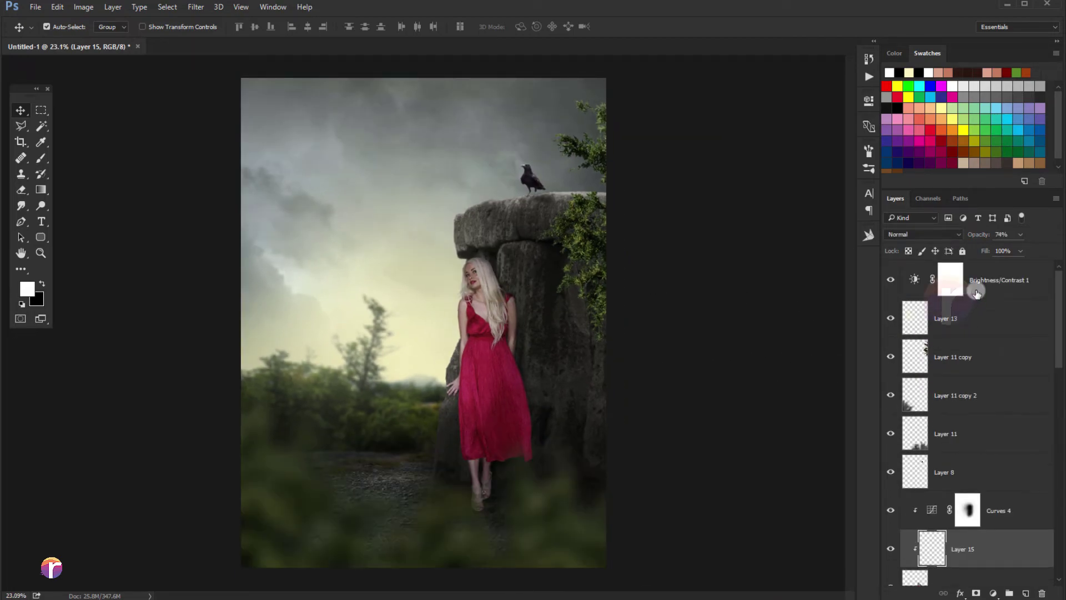
Stamp all visible layers into a merged Layer 16 at the top of the stack
{"action": "left_click", "coordinate": [974, 280]}
{"action": "scroll", "coordinate": [705, 425], "scroll_direction": "down", "scroll_amount": 1}
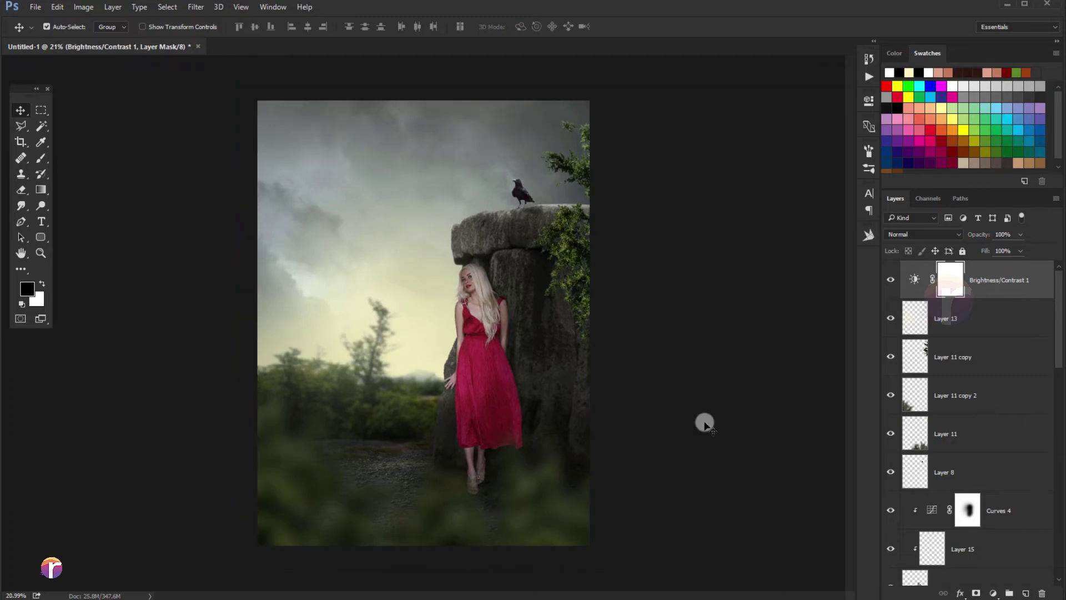
{"action": "key", "text": "x"}
{"action": "key", "text": "ctrl+alt+shift+e"}
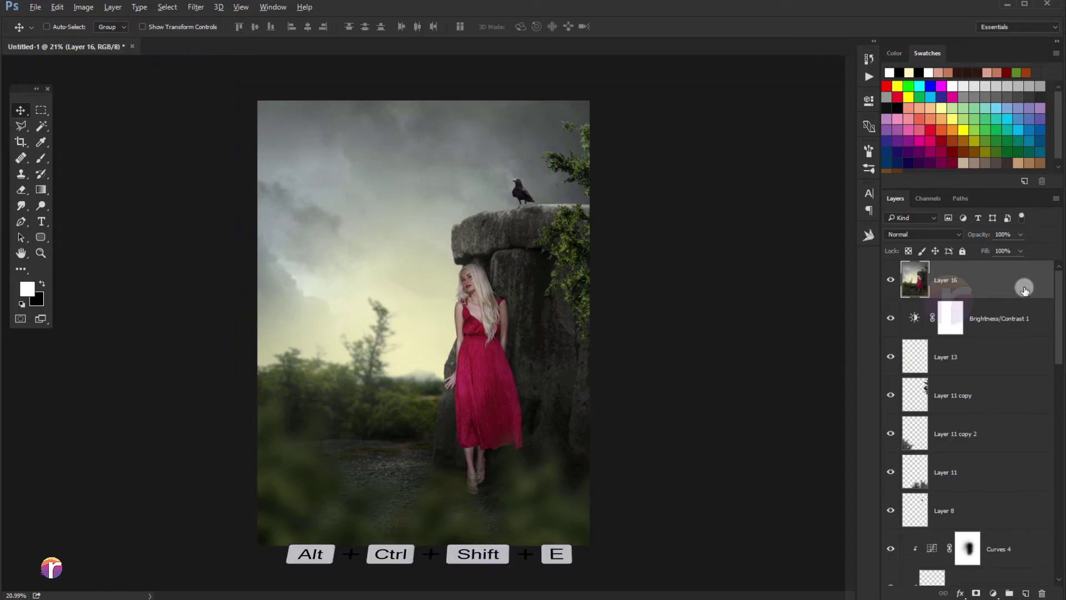
Grade Layer 16 in Camera Raw: Clarity +5, Greens luminance +1, Oranges luminance +23
{"action": "left_click", "coordinate": [197, 7]}
{"action": "left_click", "coordinate": [211, 79]}
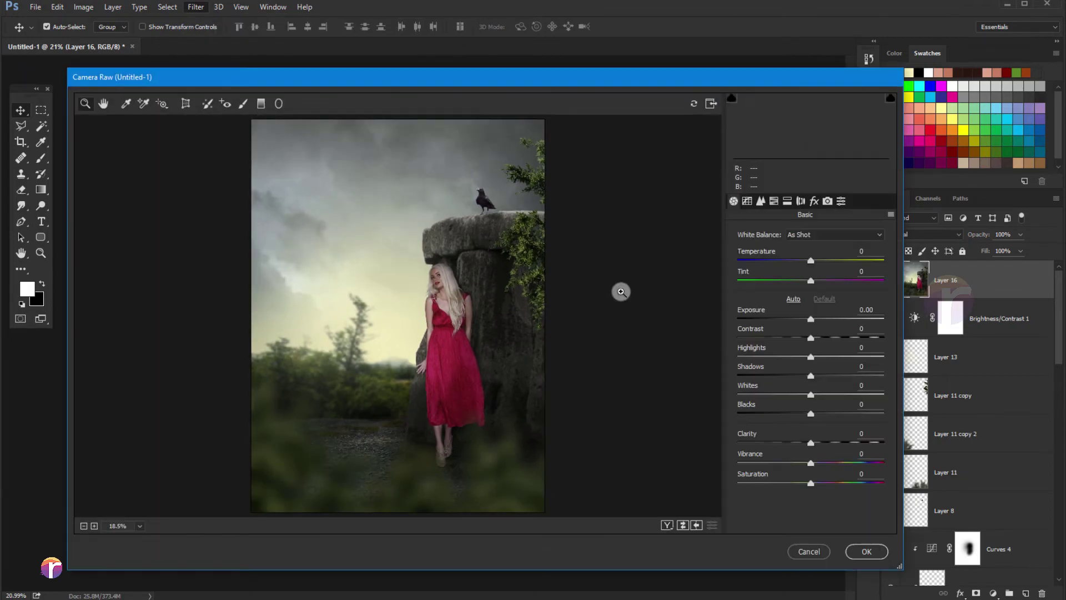
{"action": "left_click_drag", "start_coordinate": [816, 444], "coordinate": [818, 443]}
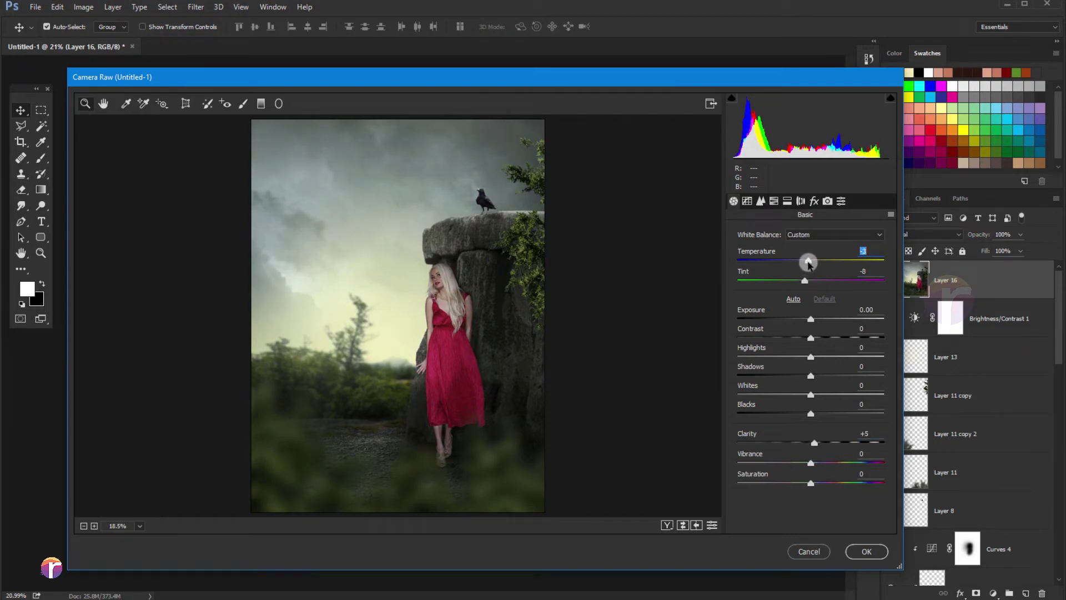
{"action": "left_click", "coordinate": [760, 201]}
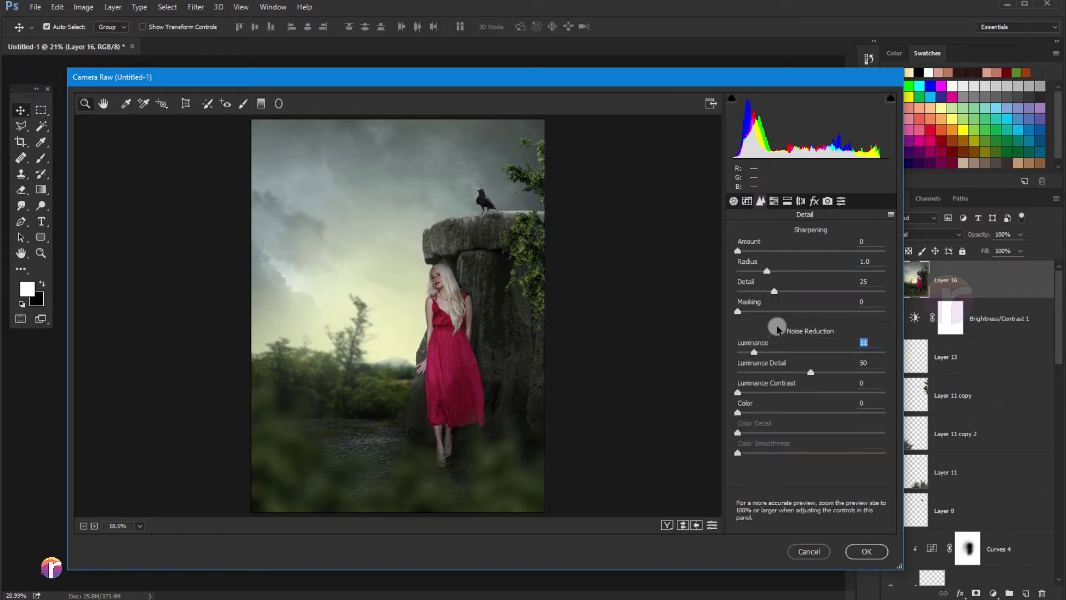
{"action": "left_click", "coordinate": [773, 201]}
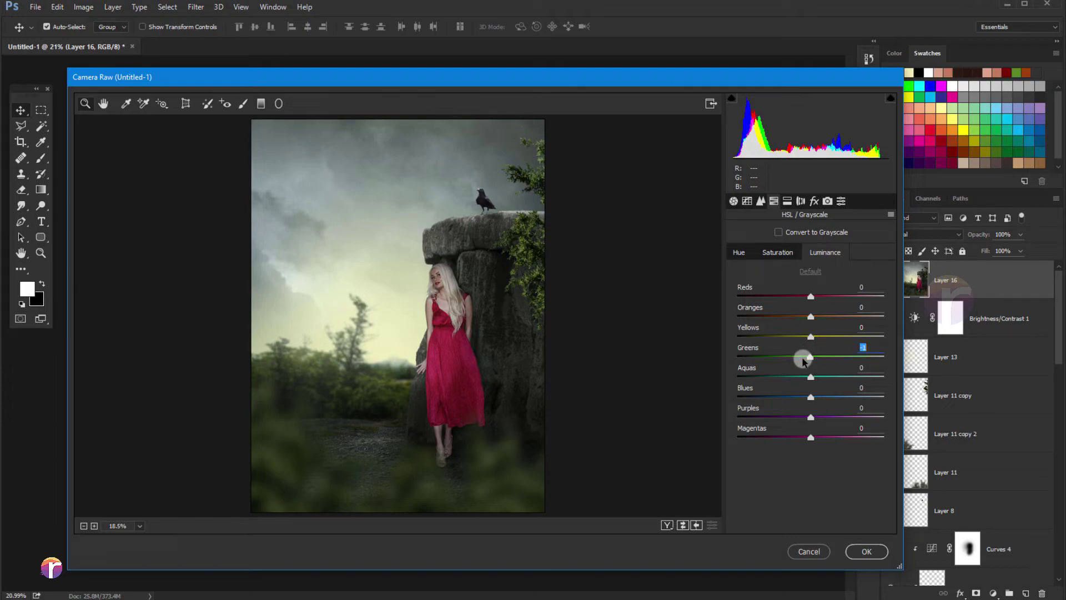
{"action": "left_click_drag", "start_coordinate": [802, 360], "coordinate": [814, 361]}
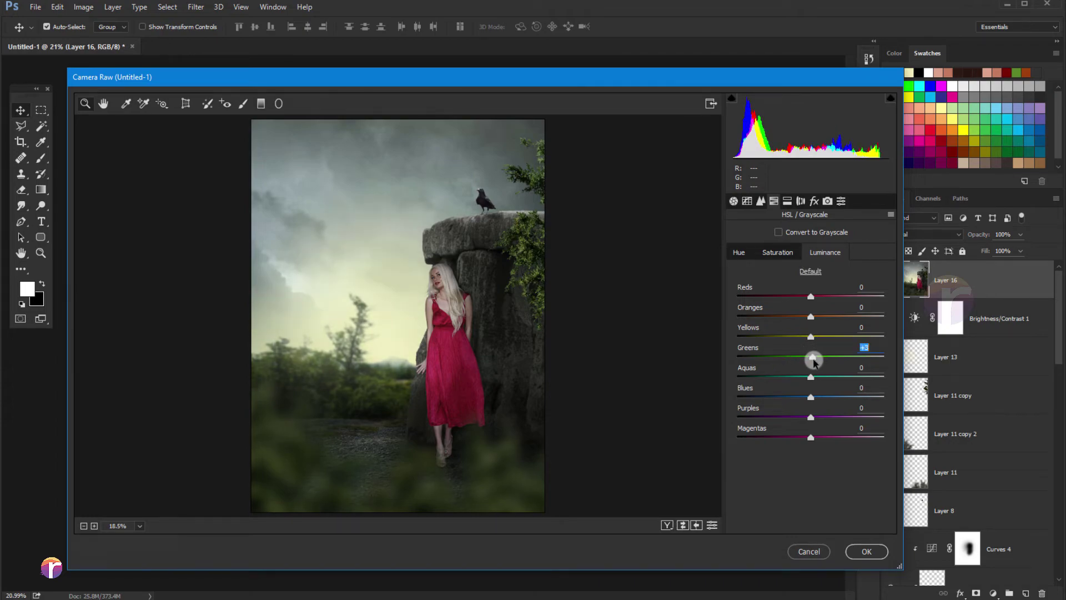
{"action": "mouse_move", "coordinate": [813, 359]}
{"action": "left_mouse_down"}
{"action": "mouse_move", "coordinate": [811, 320]}
{"action": "mouse_move", "coordinate": [837, 323]}
{"action": "left_mouse_up"}
{"action": "left_click", "coordinate": [865, 551]}
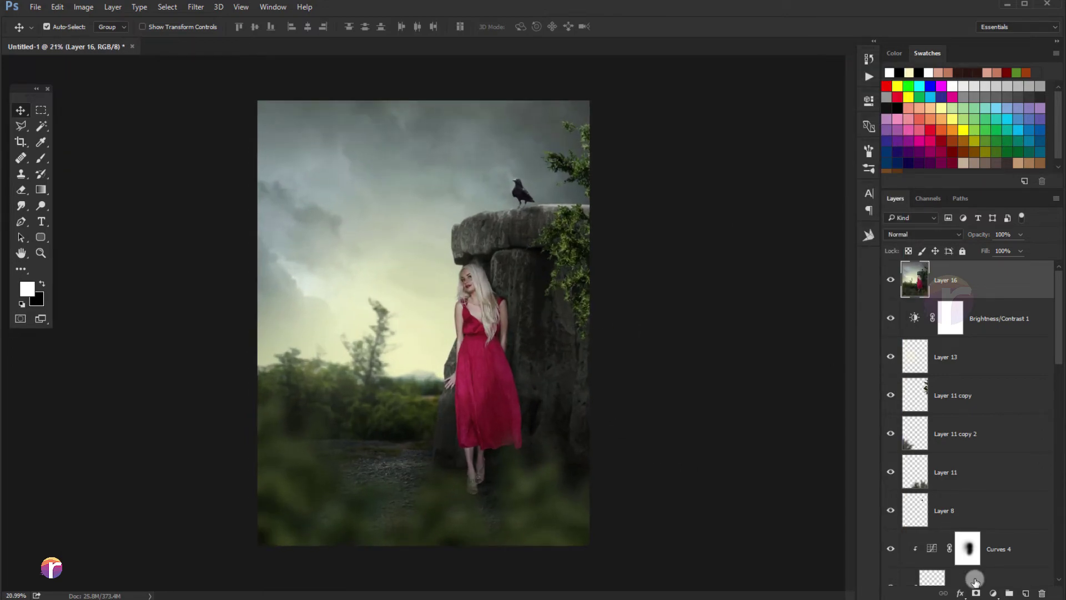
Add Layer 17 filled with 50% gray and set it to Overlay blending
{"action": "left_click", "coordinate": [1026, 593]}
{"action": "left_click", "coordinate": [57, 7]}
{"action": "left_click", "coordinate": [66, 181]}
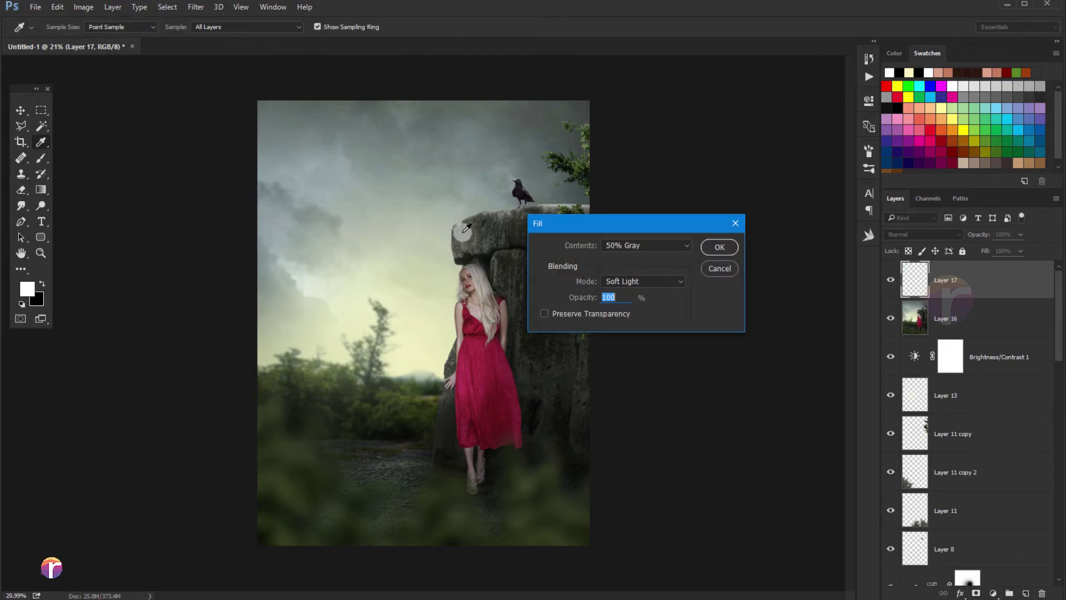
{"action": "left_click", "coordinate": [717, 248]}
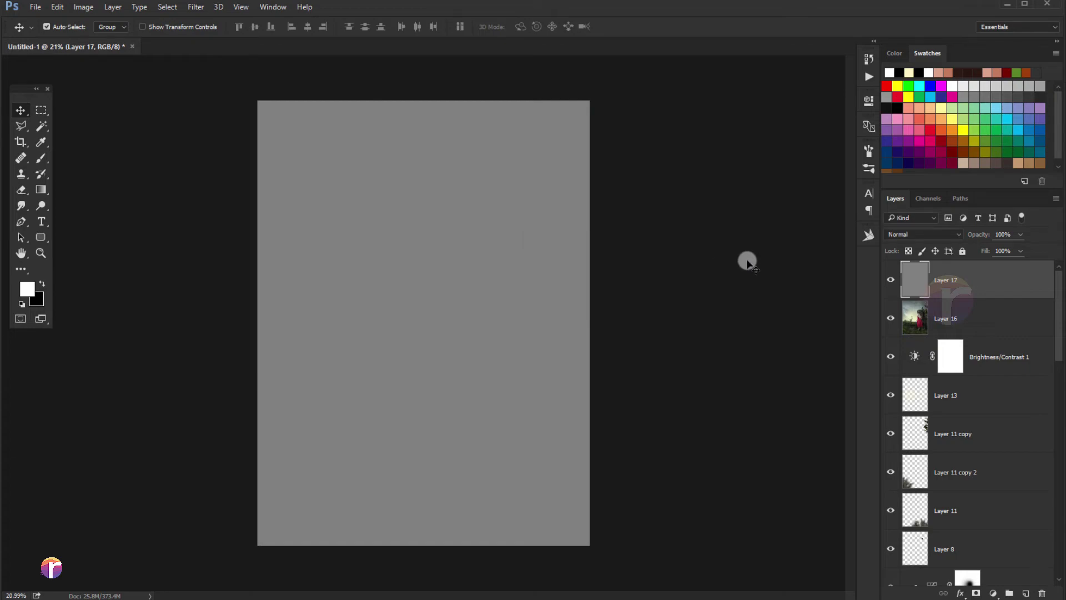
{"action": "left_click", "coordinate": [914, 236]}
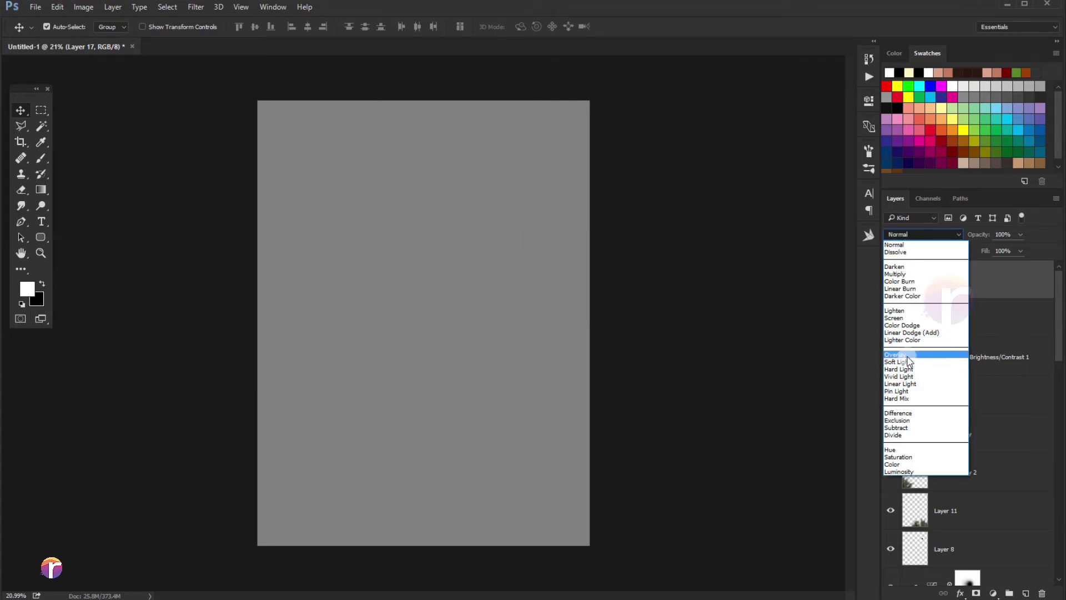
{"action": "left_click", "coordinate": [908, 361]}
Set the toning tool to Shadows range with 18% exposure
{"action": "left_click", "coordinate": [40, 207]}
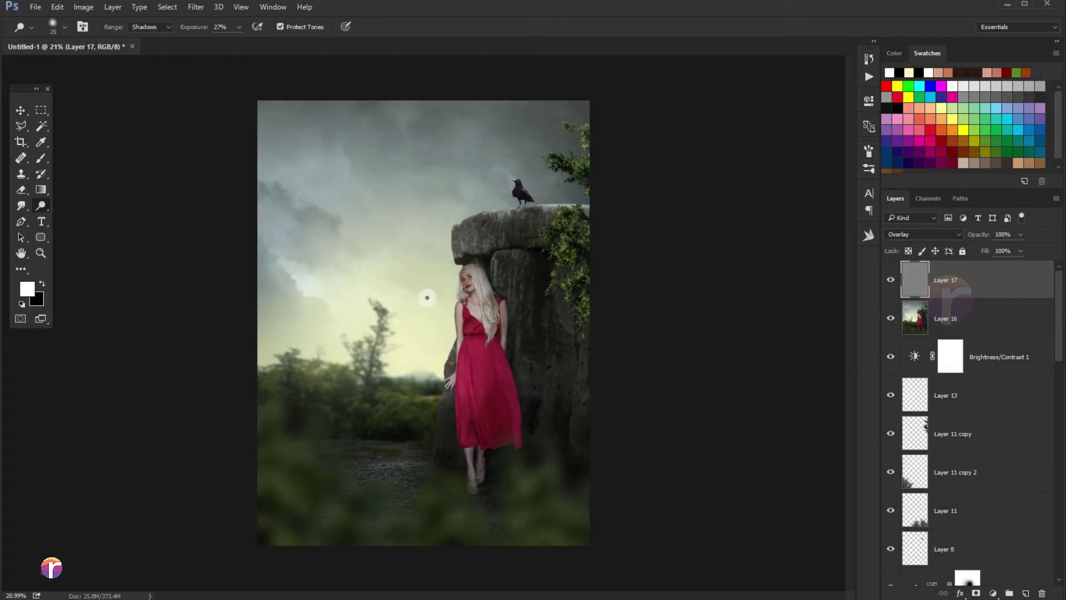
{"action": "scroll", "coordinate": [500, 320], "scroll_direction": "up", "scroll_amount": 2}
{"action": "scroll", "coordinate": [511, 325], "scroll_direction": "up", "scroll_amount": 2}
{"action": "scroll", "coordinate": [511, 325], "scroll_direction": "up", "scroll_amount": 2}
{"action": "scroll", "coordinate": [512, 323], "scroll_direction": "up", "scroll_amount": 1}
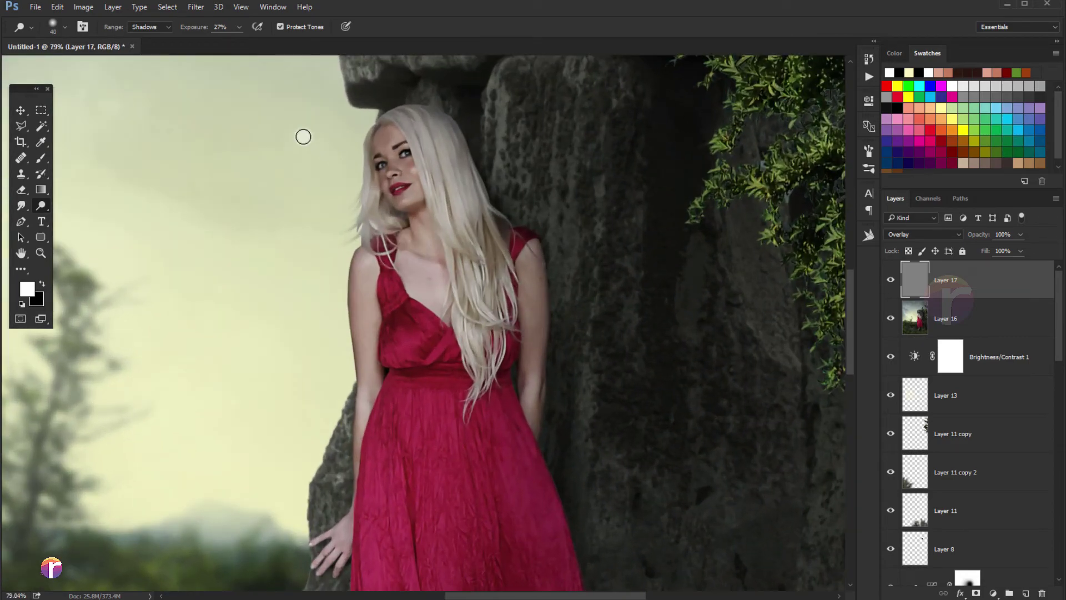
{"action": "left_click", "coordinate": [148, 29]}
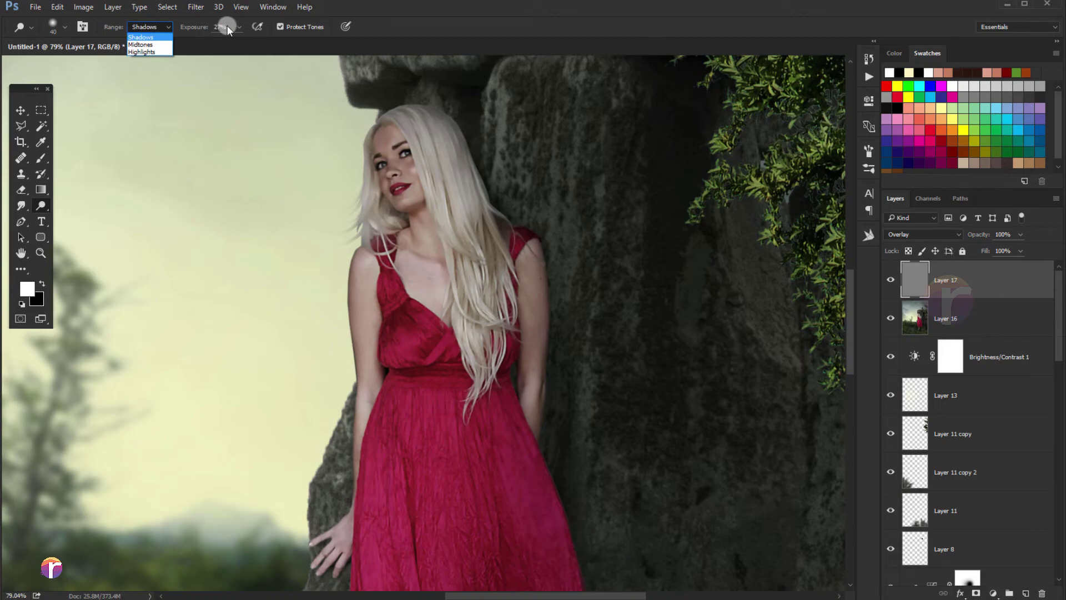
{"action": "left_click", "coordinate": [241, 29]}
{"action": "left_click_drag", "start_coordinate": [233, 44], "coordinate": [232, 43]}
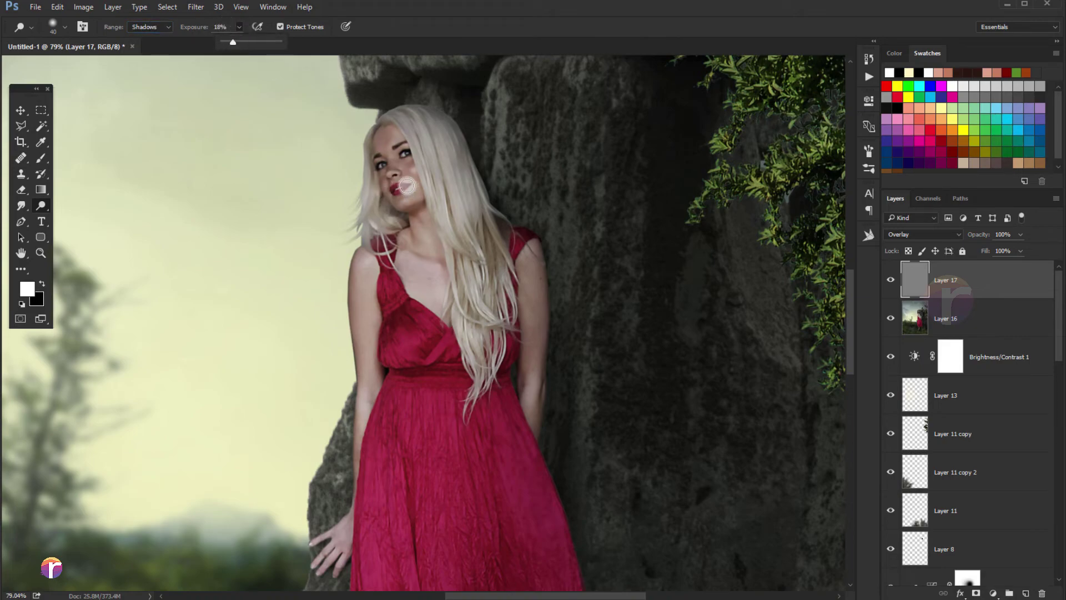
{"action": "left_click", "coordinate": [403, 175]}
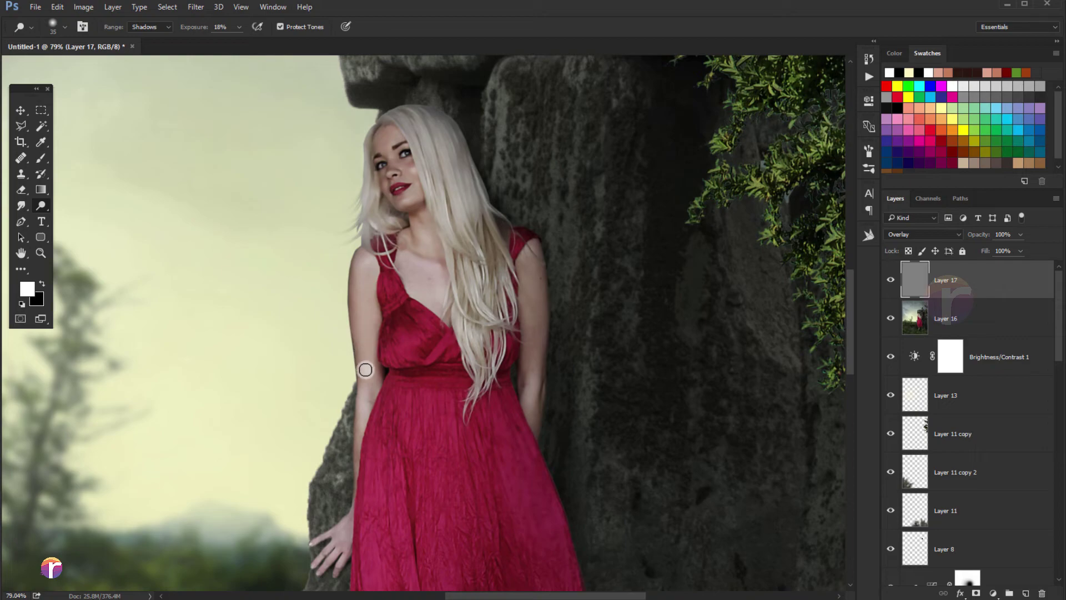
Enlarge the brush slightly and toggle Layer 17's visibility to compare
{"action": "key", "text": "bracketright"}
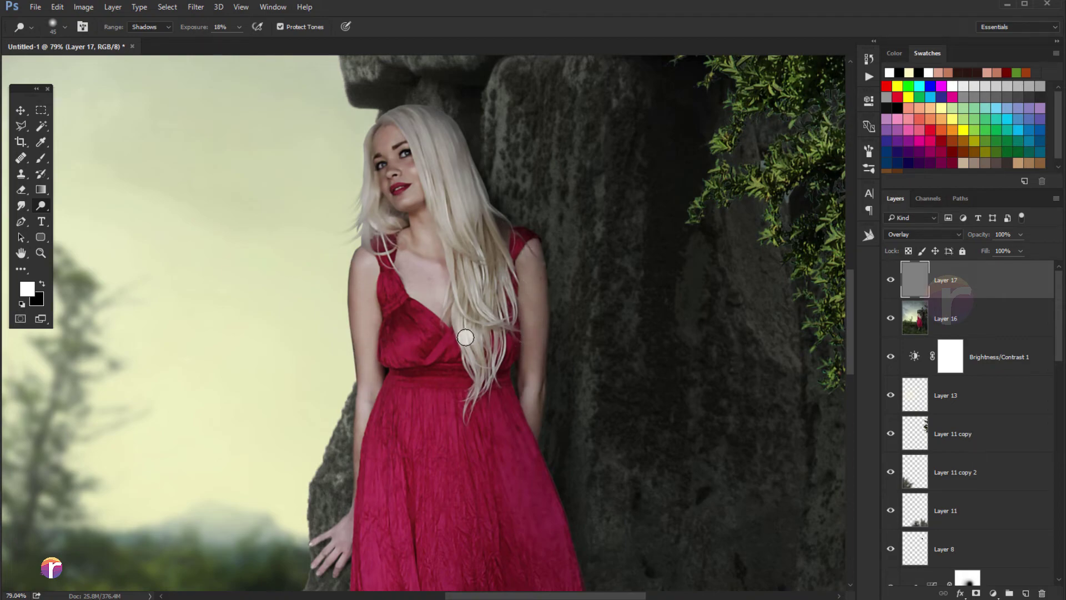
{"action": "scroll", "coordinate": [465, 337], "scroll_direction": "down", "scroll_amount": 3}
{"action": "left_click", "coordinate": [891, 279]}
{"action": "scroll", "coordinate": [482, 288], "scroll_direction": "down", "scroll_amount": 3}
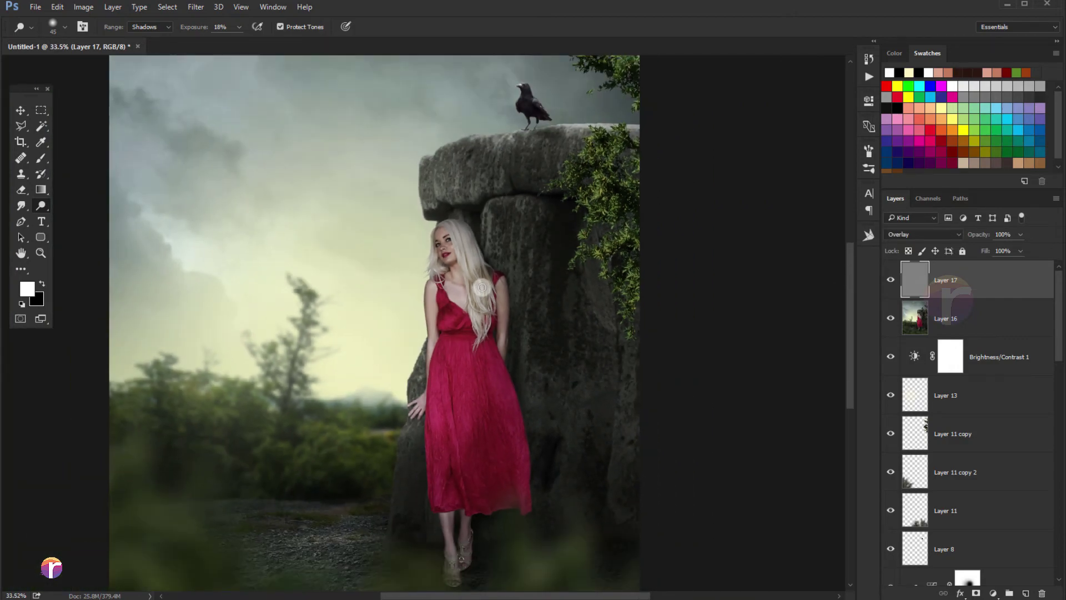
{"action": "scroll", "coordinate": [482, 288], "scroll_direction": "down", "scroll_amount": 2}
{"action": "scroll", "coordinate": [484, 287], "scroll_direction": "up", "scroll_amount": 1}
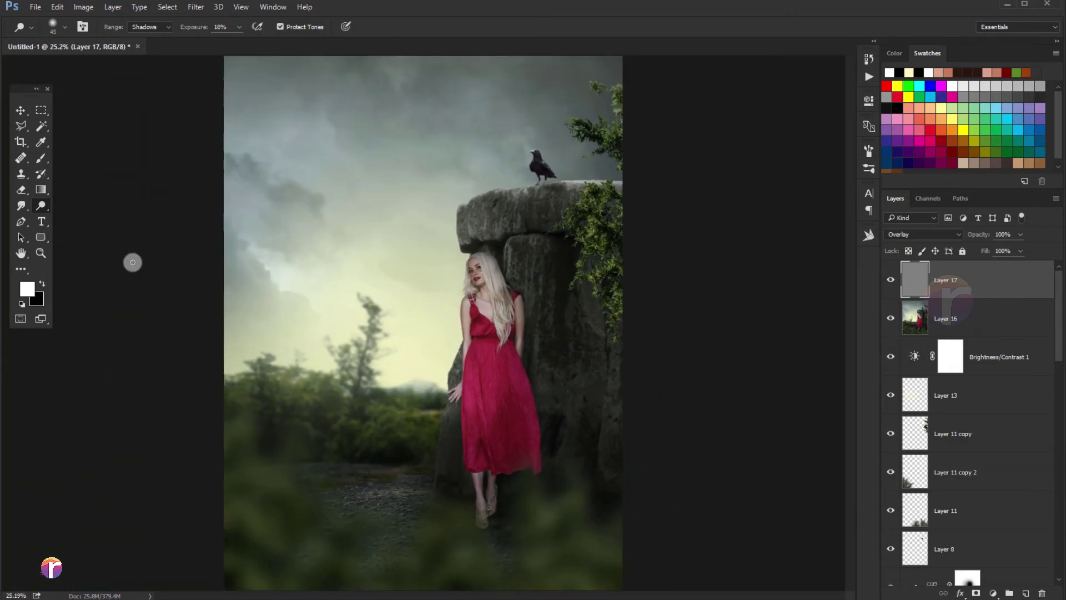
Burn the lower red dress and foreground path with a 400 px Burn brush
{"action": "right_click", "coordinate": [40, 205]}
{"action": "left_click", "coordinate": [77, 218]}
{"action": "mouse_move", "coordinate": [514, 434]}
{"action": "left_mouse_down"}
{"action": "mouse_move", "coordinate": [509, 381]}
{"action": "mouse_move", "coordinate": [522, 452]}
{"action": "mouse_move", "coordinate": [504, 485]}
{"action": "mouse_move", "coordinate": [557, 424]}
{"action": "mouse_move", "coordinate": [552, 345]}
{"action": "mouse_move", "coordinate": [586, 433]}
{"action": "mouse_move", "coordinate": [599, 411]}
{"action": "mouse_move", "coordinate": [545, 228]}
{"action": "mouse_move", "coordinate": [507, 250]}
{"action": "mouse_move", "coordinate": [502, 226]}
{"action": "mouse_move", "coordinate": [490, 227]}
{"action": "mouse_move", "coordinate": [562, 222]}
{"action": "mouse_move", "coordinate": [592, 297]}
{"action": "mouse_move", "coordinate": [607, 495]}
{"action": "mouse_move", "coordinate": [552, 474]}
{"action": "mouse_move", "coordinate": [555, 509]}
{"action": "mouse_move", "coordinate": [519, 436]}
{"action": "left_mouse_up"}
{"action": "scroll", "coordinate": [519, 436], "scroll_direction": "down", "scroll_amount": 1}
{"action": "mouse_move", "coordinate": [413, 447]}
{"action": "left_mouse_down"}
{"action": "mouse_move", "coordinate": [391, 473]}
{"action": "mouse_move", "coordinate": [257, 467]}
{"action": "mouse_move", "coordinate": [373, 497]}
{"action": "mouse_move", "coordinate": [395, 481]}
{"action": "mouse_move", "coordinate": [393, 512]}
{"action": "mouse_move", "coordinate": [326, 549]}
{"action": "mouse_move", "coordinate": [231, 535]}
{"action": "mouse_move", "coordinate": [266, 547]}
{"action": "left_mouse_up"}
{"action": "scroll", "coordinate": [266, 546], "scroll_direction": "down", "scroll_amount": 1}
{"action": "key", "text": "bracketleft"}
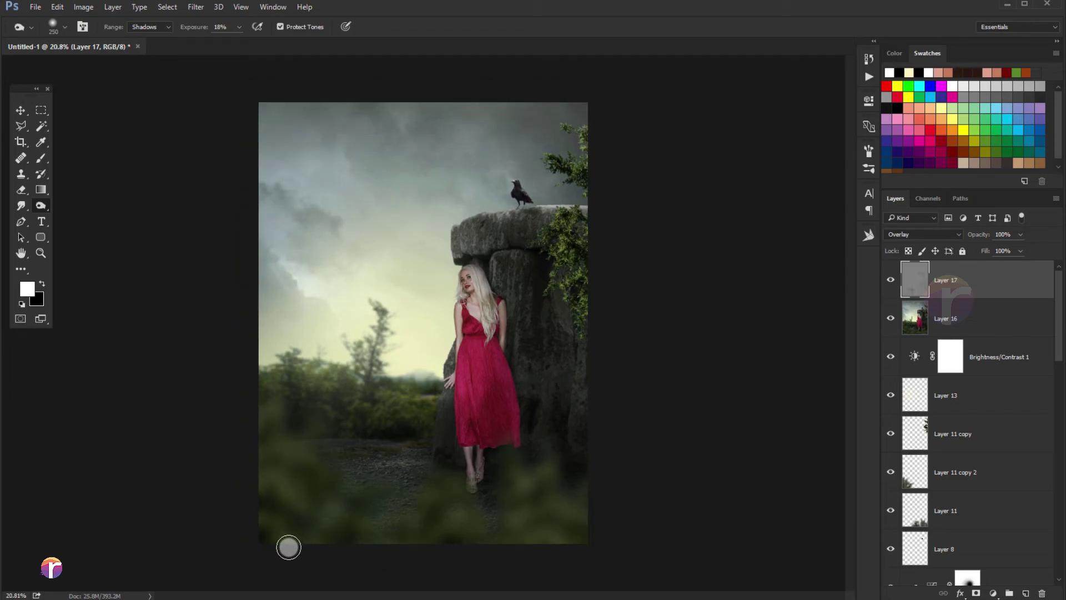
{"action": "key", "text": "bracketright"}
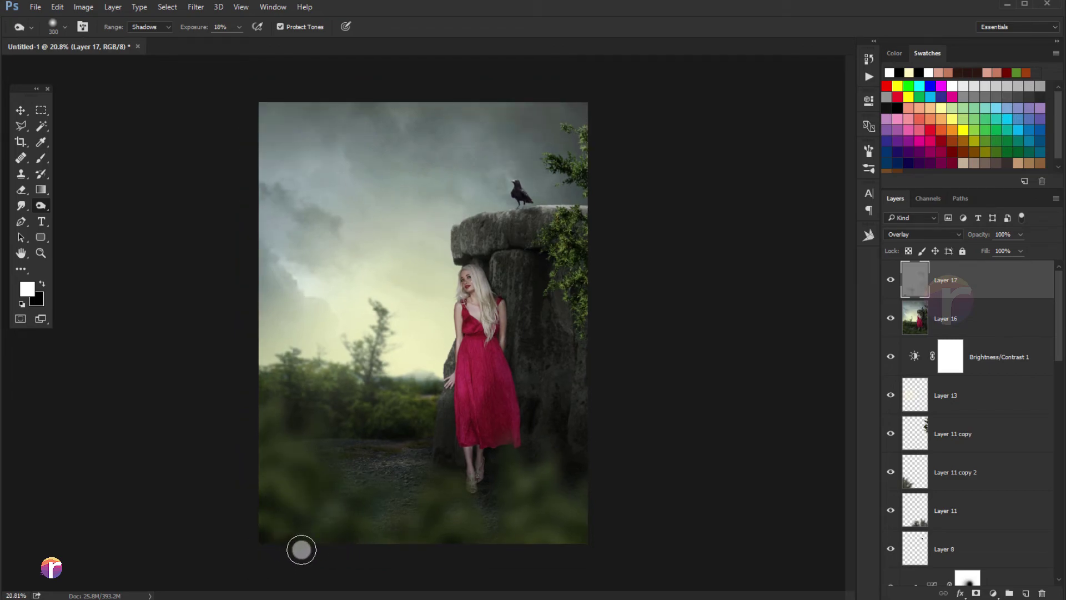
{"action": "key", "text": "bracketright"}
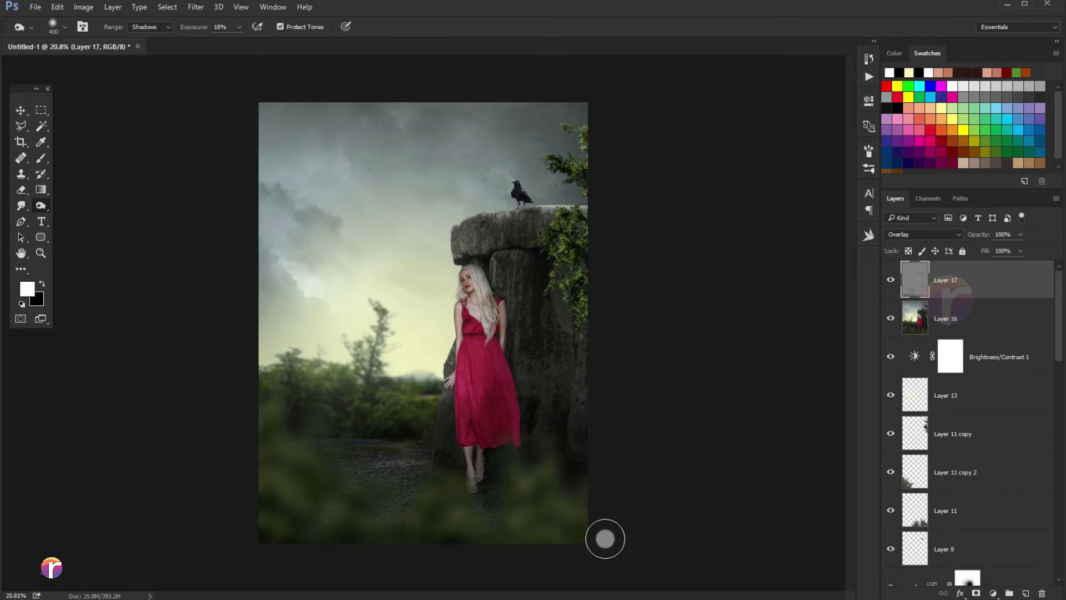
{"action": "left_click", "coordinate": [889, 280]}
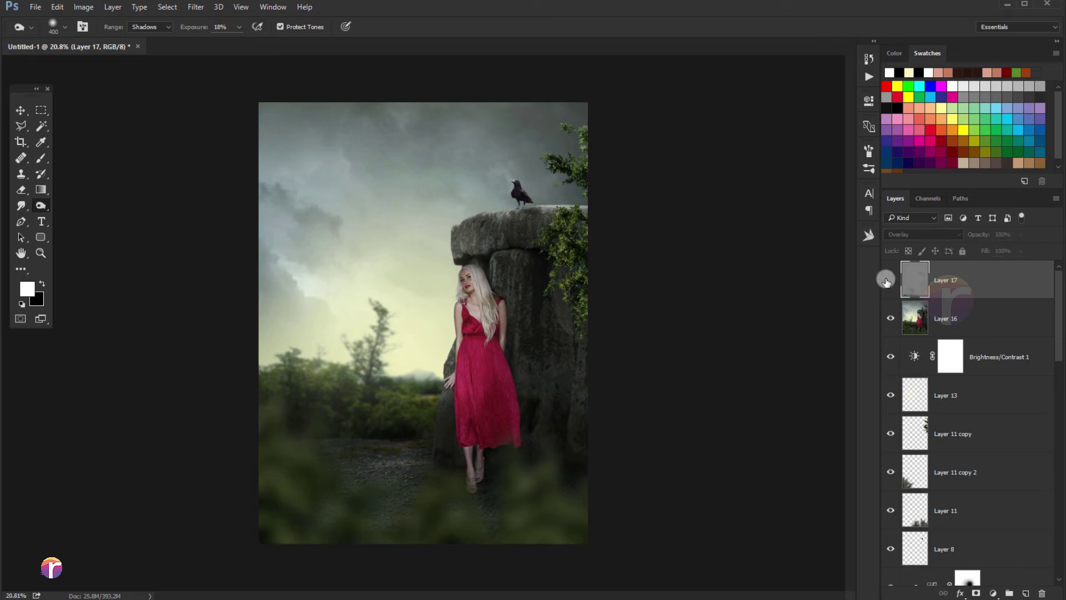
Crop a sliver off the bottom of the canvas, then make Layer 17 visible again
{"action": "left_click", "coordinate": [20, 142]}
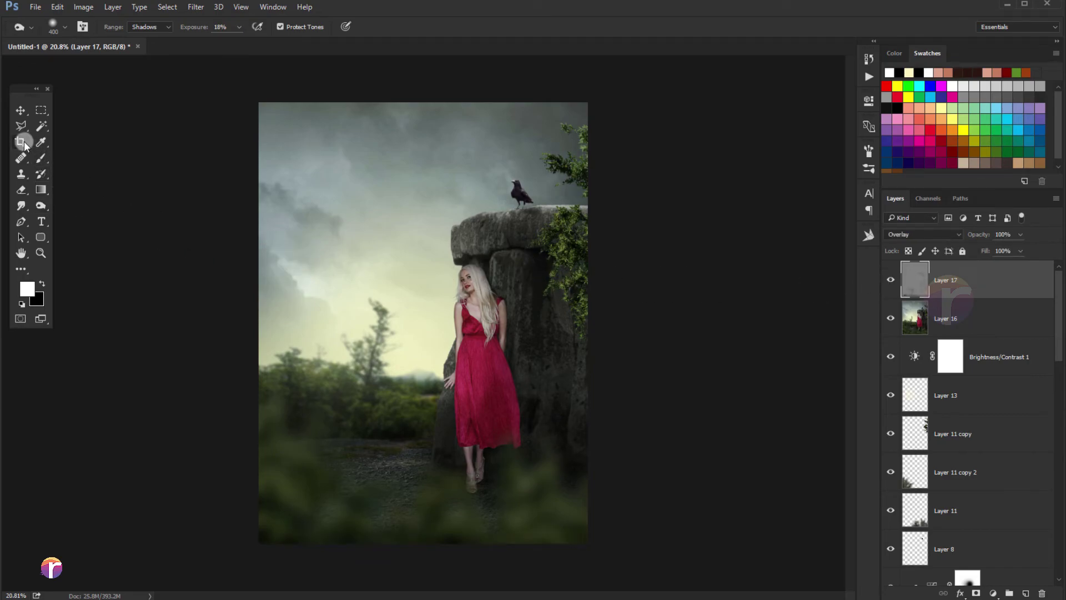
{"action": "left_click_drag", "start_coordinate": [422, 543], "coordinate": [423, 538]}
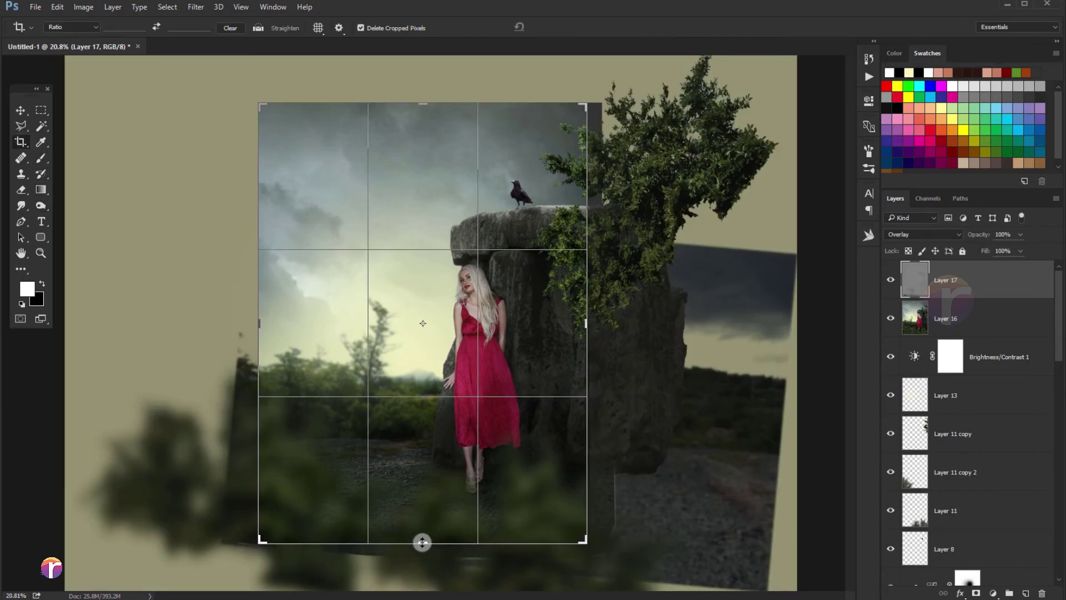
{"action": "left_click", "coordinate": [561, 27]}
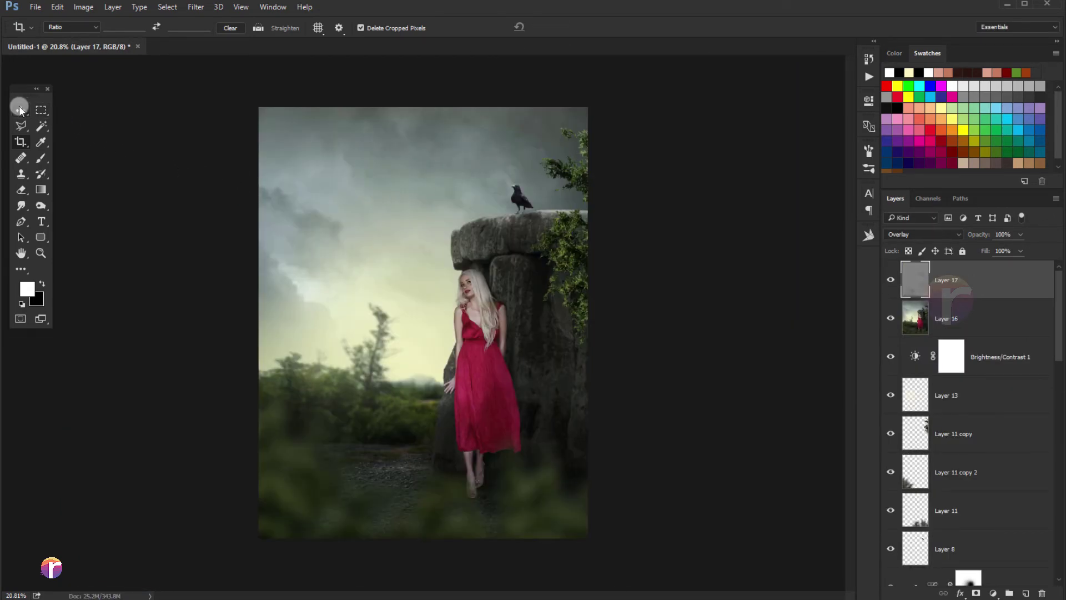
{"action": "left_click", "coordinate": [20, 109]}
{"action": "scroll", "coordinate": [432, 221], "scroll_direction": "up", "scroll_amount": 1}
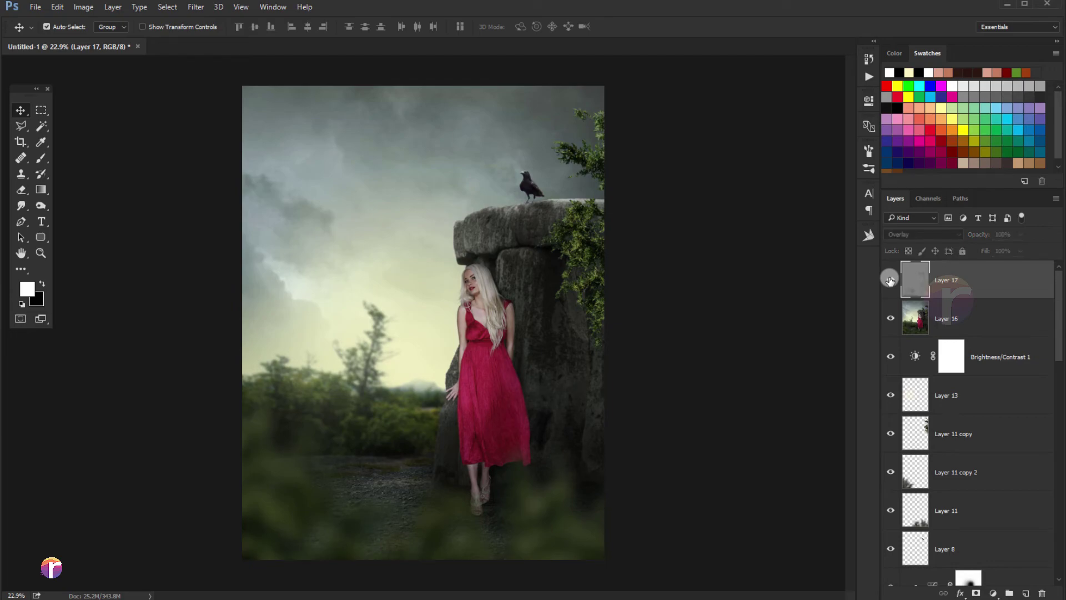
{"action": "left_click", "coordinate": [890, 280]}
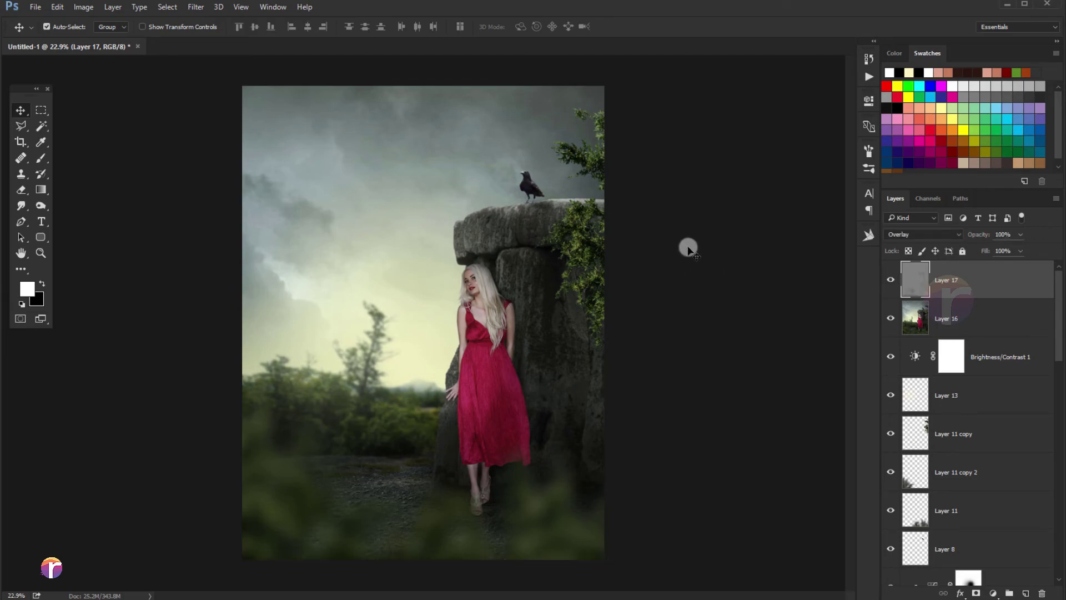
{"action": "scroll", "coordinate": [687, 250], "scroll_direction": "down", "scroll_amount": 1}
{"action": "scroll", "coordinate": [408, 187], "scroll_direction": "down", "scroll_amount": 1}
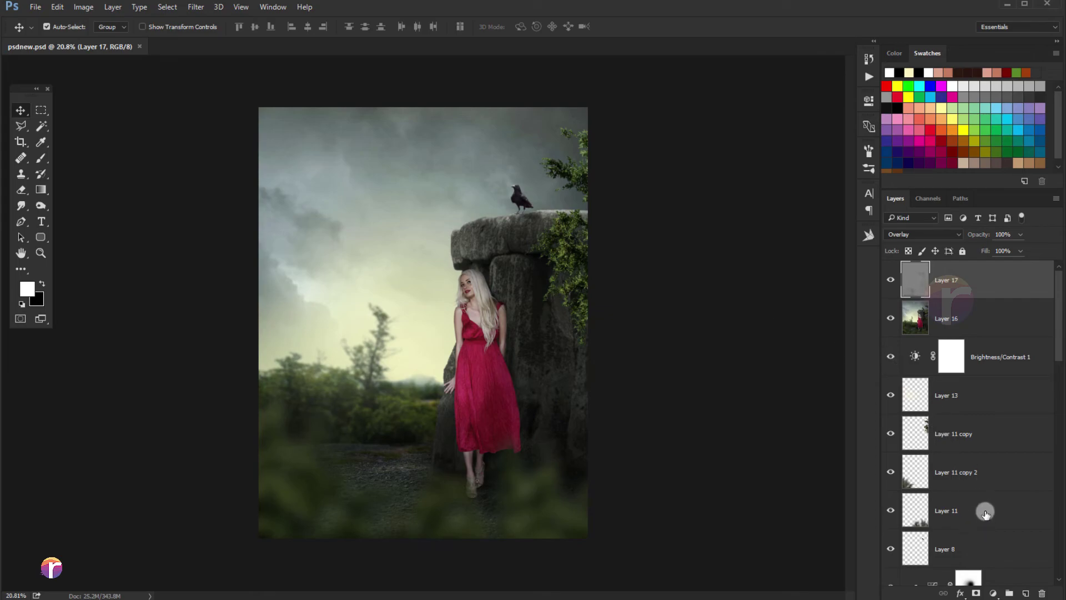
Add a Photo Filter adjustment using Warming Filter (85) at 15% density
{"action": "left_click", "coordinate": [994, 593]}
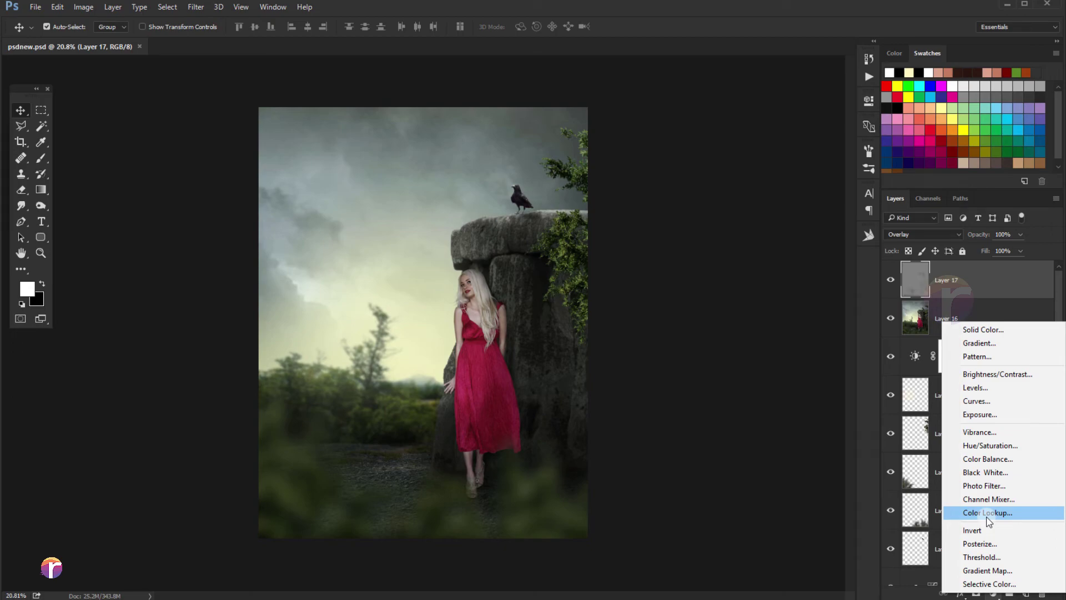
{"action": "left_click", "coordinate": [985, 488]}
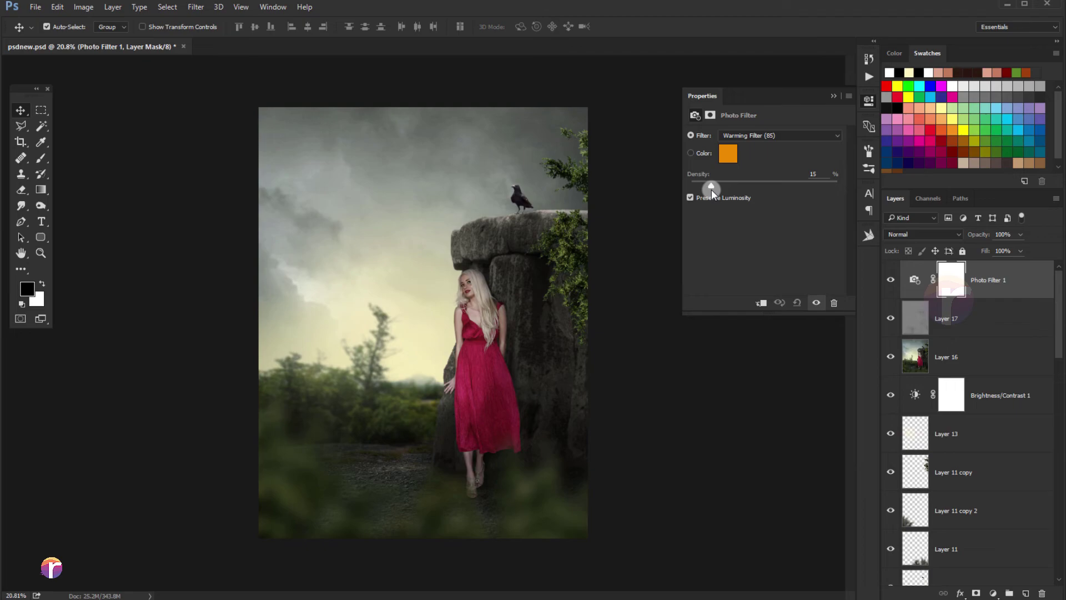
{"action": "left_click", "coordinate": [833, 95]}
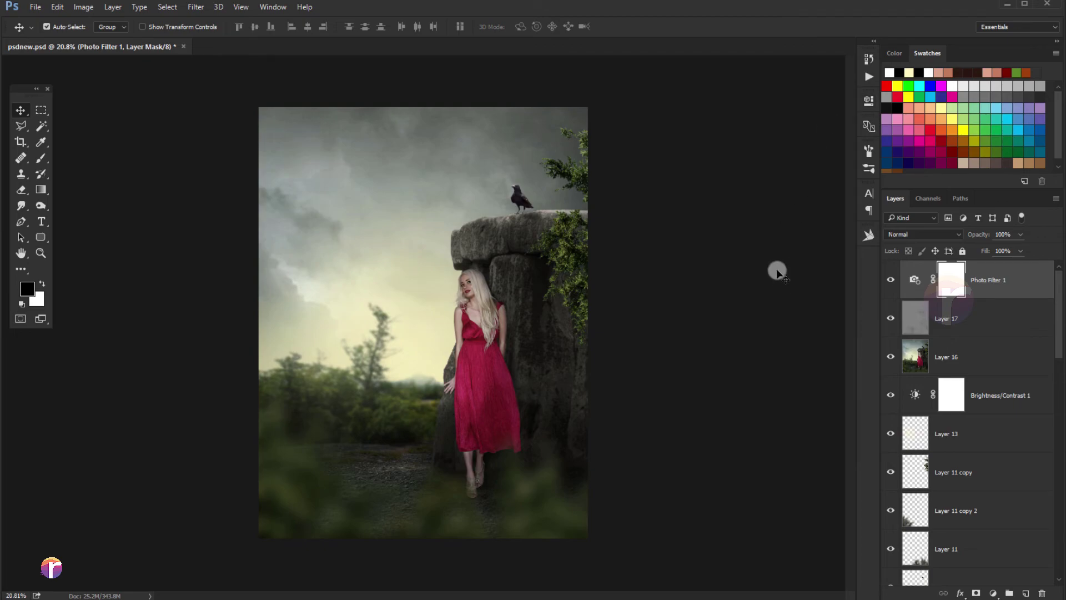
{"action": "left_click", "coordinate": [891, 280]}
{"action": "left_click", "coordinate": [196, 7]}
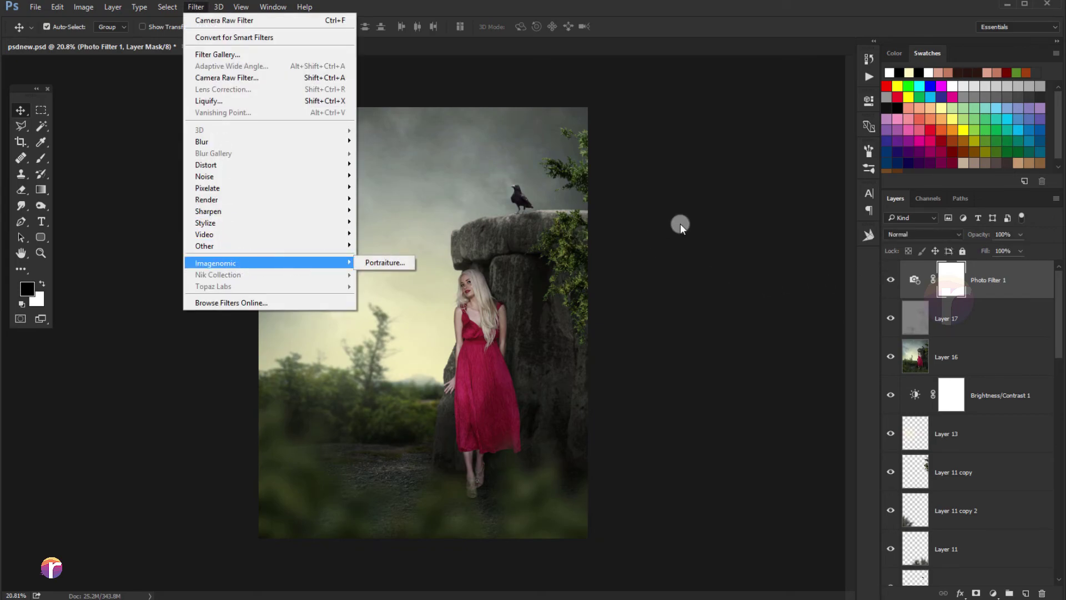
Stamp visible layers into Layer 18 and apply Color Efex Pro 4's Glamour Glow
{"action": "left_click", "coordinate": [681, 223]}
{"action": "key", "text": "ctrl+shift+alt+e"}
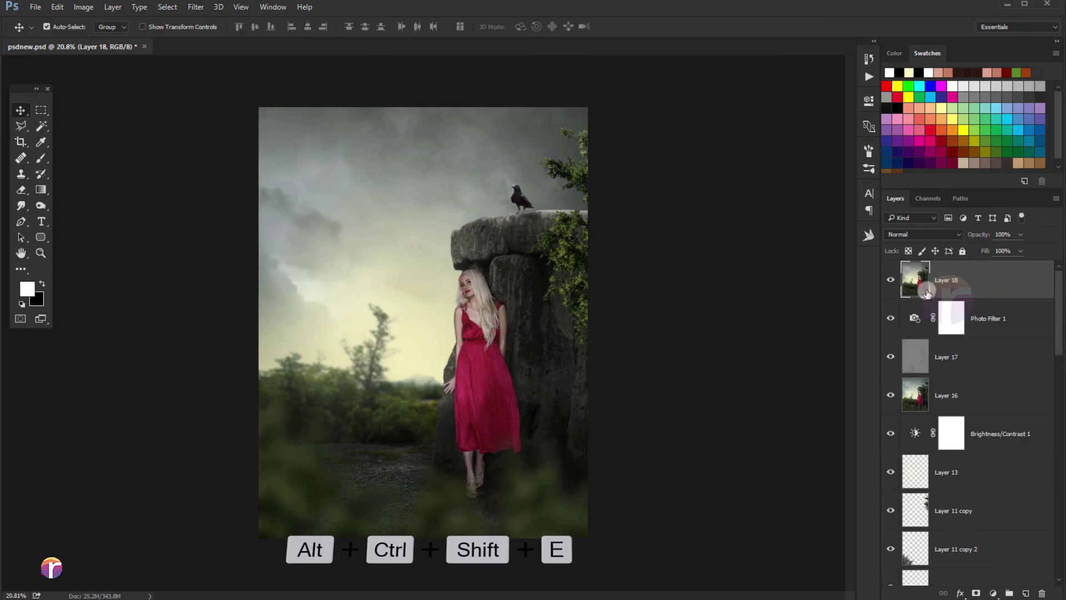
{"action": "left_click", "coordinate": [194, 8]}
{"action": "mouse_move", "coordinate": [218, 274]}
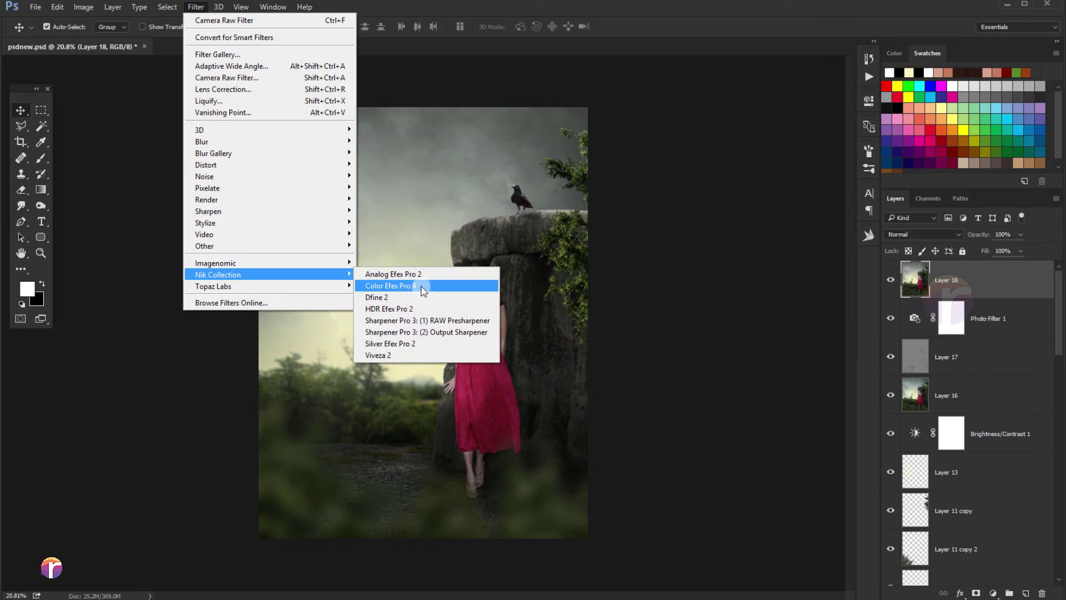
{"action": "left_click", "coordinate": [421, 286]}
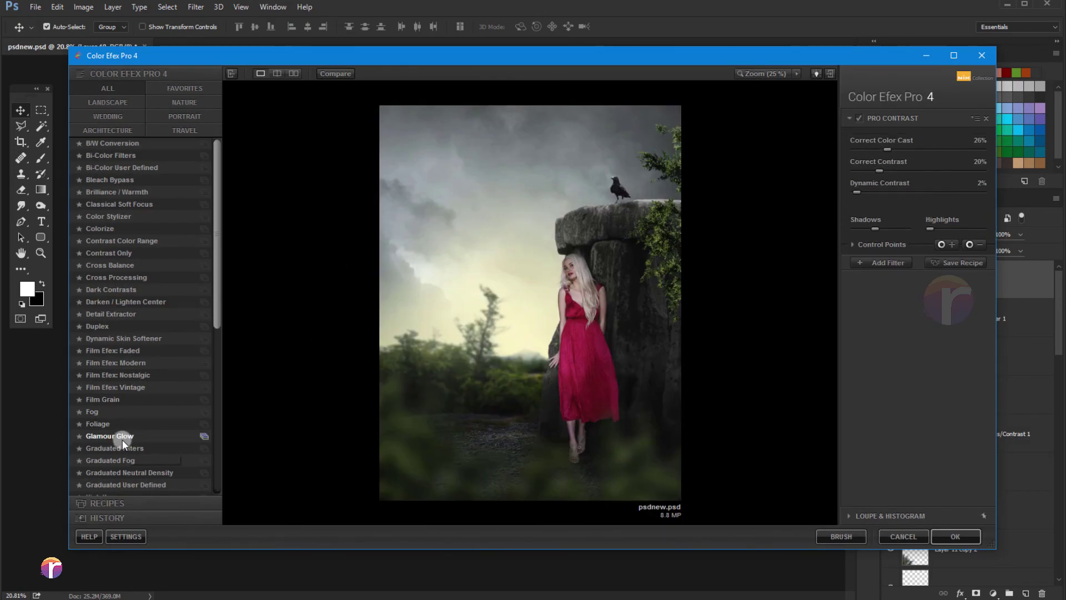
{"action": "left_click", "coordinate": [120, 435]}
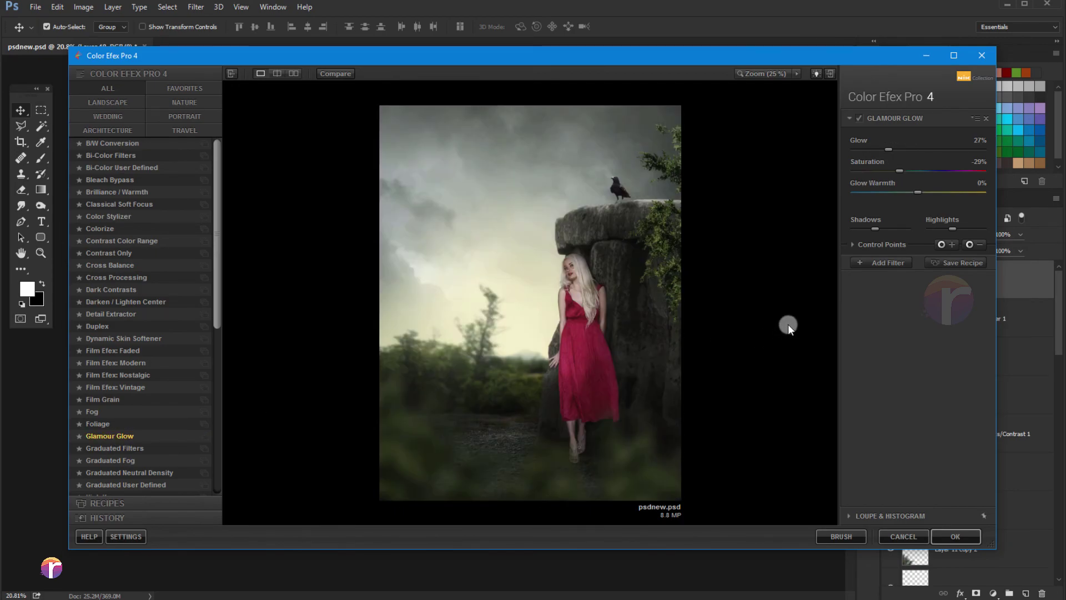
{"action": "left_click", "coordinate": [860, 119]}
{"action": "left_click", "coordinate": [860, 119]}
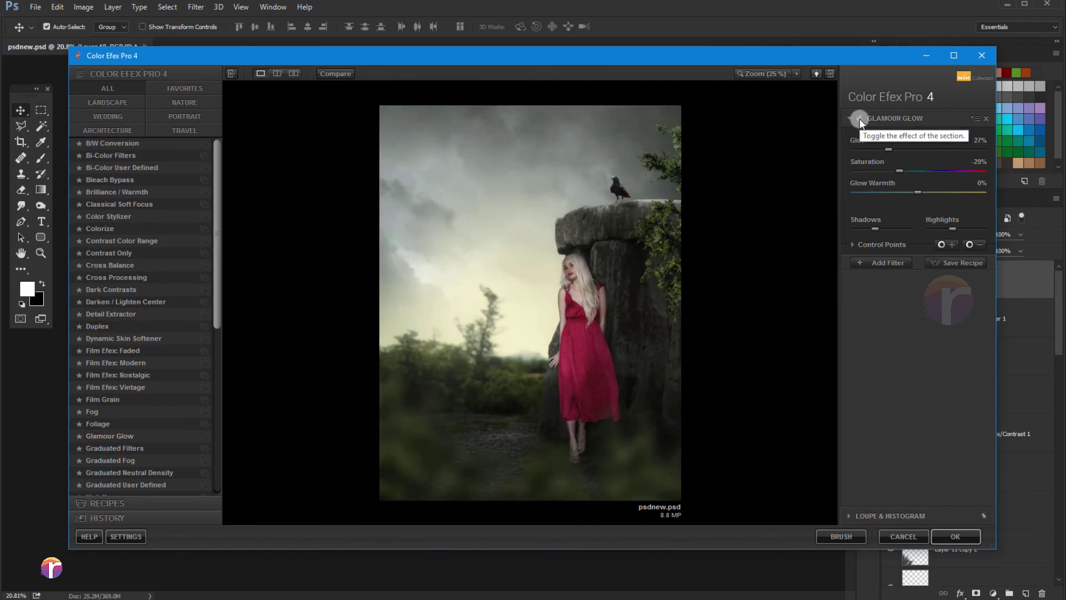
{"action": "left_click", "coordinate": [952, 534]}
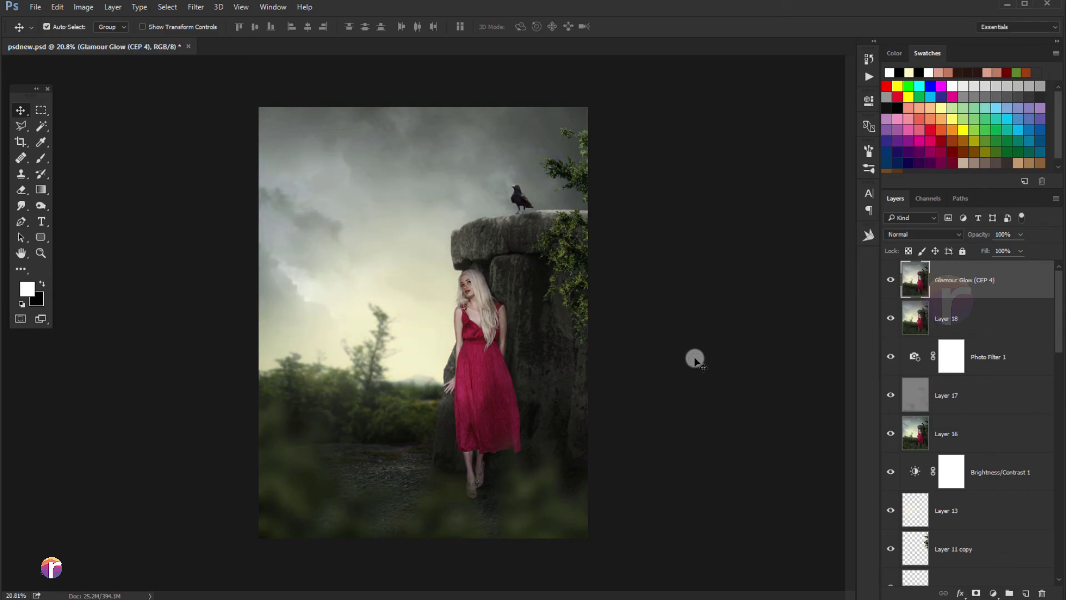
Compare the Glamour Glow layer on and off, then lower its opacity to 64%
{"action": "left_click", "coordinate": [891, 281]}
{"action": "scroll", "coordinate": [479, 251], "scroll_direction": "up", "scroll_amount": 2, "text": "alt"}
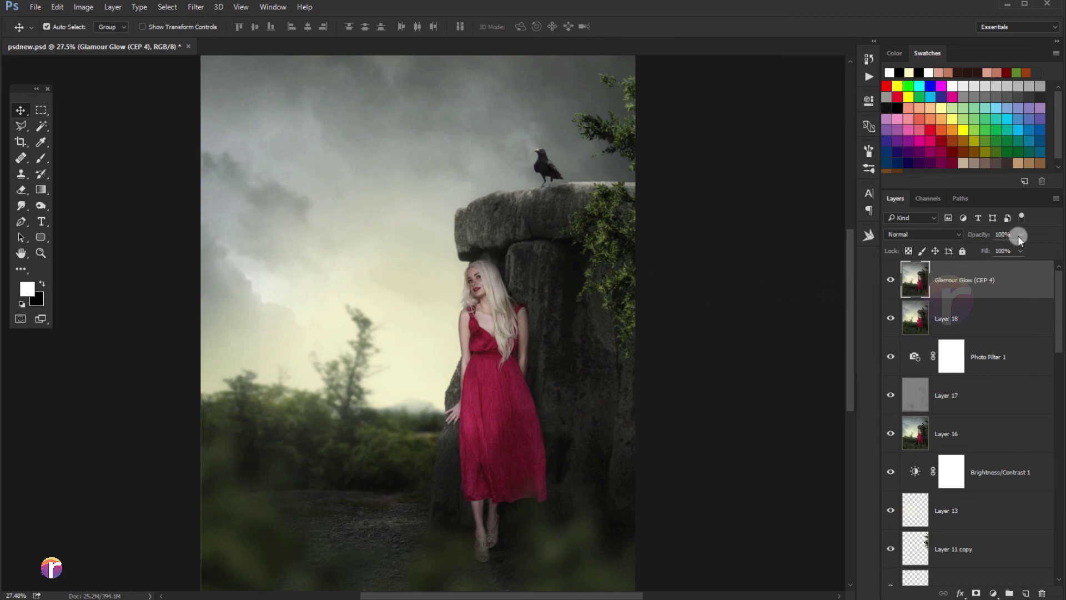
{"action": "left_click", "coordinate": [891, 281]}
{"action": "left_click", "coordinate": [1019, 236]}
{"action": "scroll", "coordinate": [522, 286], "scroll_direction": "down", "scroll_amount": 1, "text": "alt"}
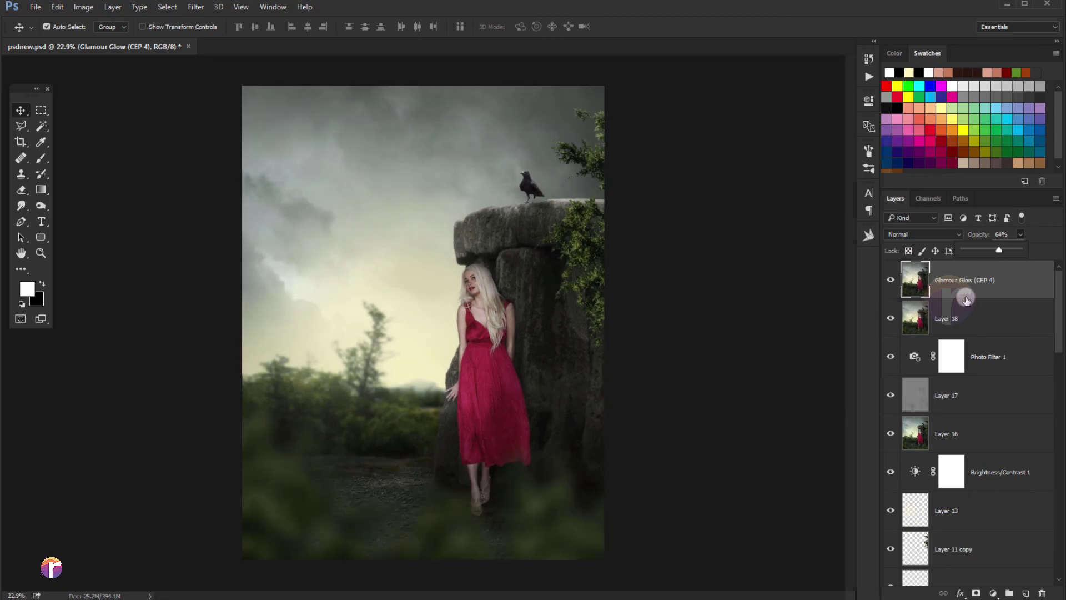
Stamp visible layers into Layer 19, duplicate it, and set the copy to Linear Light
{"action": "key", "text": "ctrl+alt+shift+e"}
{"action": "key", "text": "ctrl"}
{"action": "key", "text": "ctrl+j"}
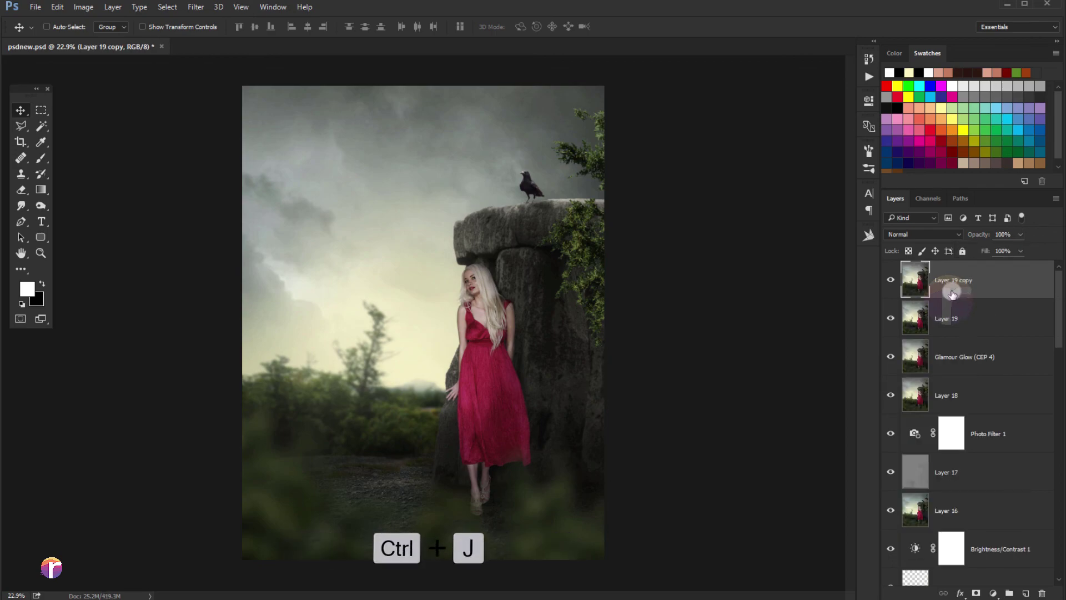
{"action": "left_click", "coordinate": [912, 233]}
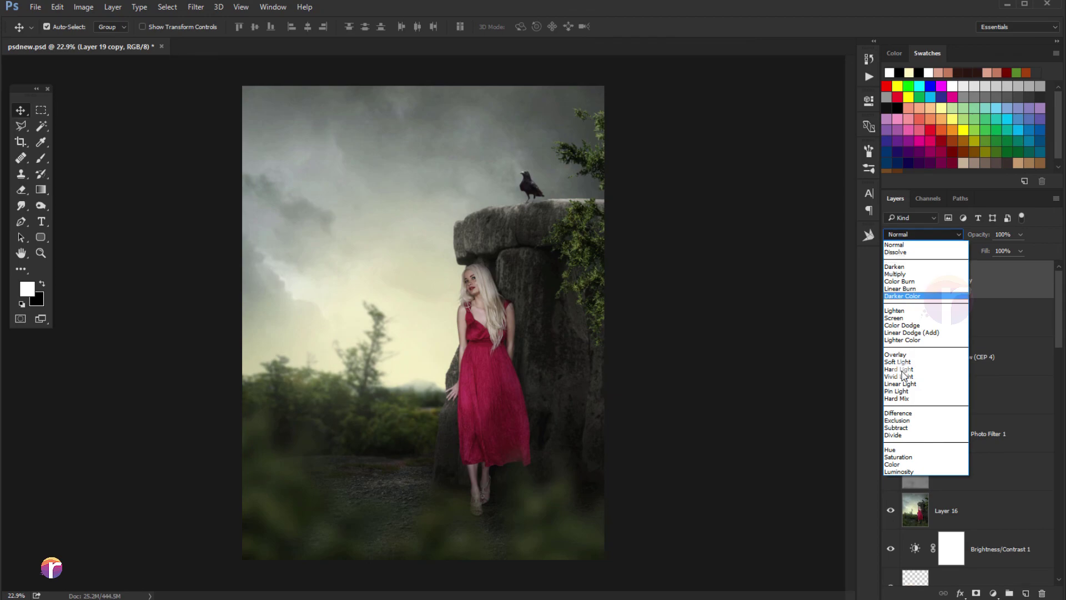
{"action": "left_click", "coordinate": [904, 386]}
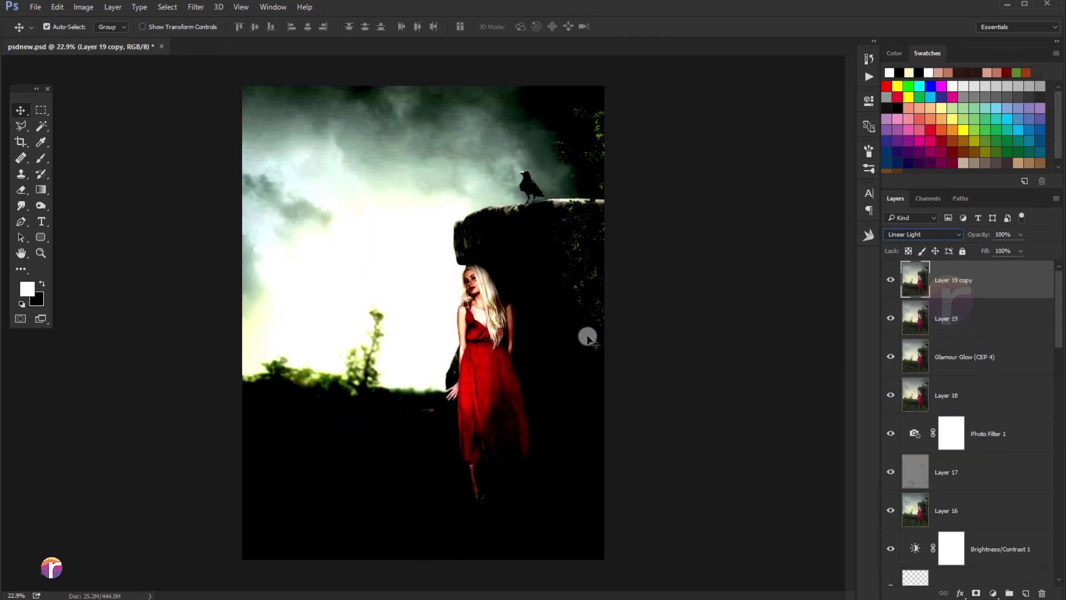
Apply a High Pass filter with a 0.6 radius to the Layer 19 copy
{"action": "left_click", "coordinate": [196, 6]}
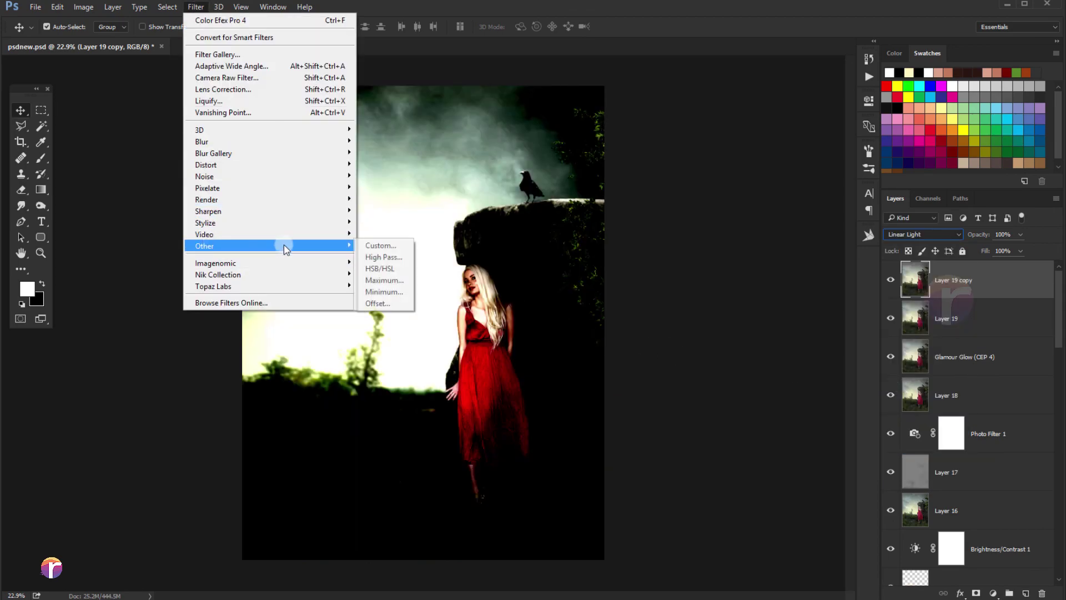
{"action": "left_click", "coordinate": [364, 254]}
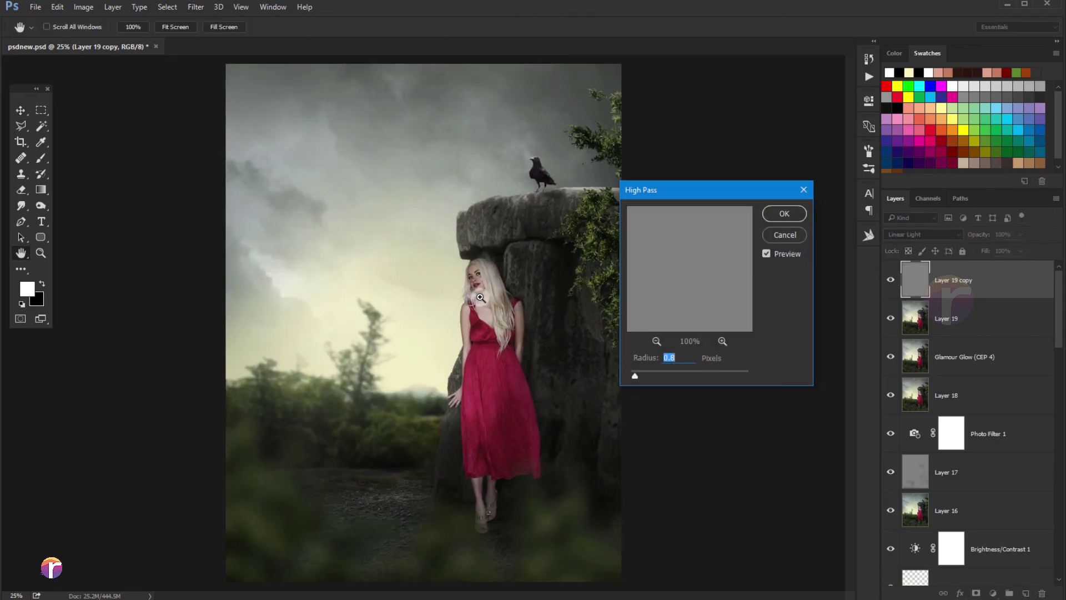
{"action": "key", "text": "ctrl+plus"}
{"action": "key", "text": "ctrl+plus"}
{"action": "left_click_drag", "start_coordinate": [497, 302], "coordinate": [437, 310]}
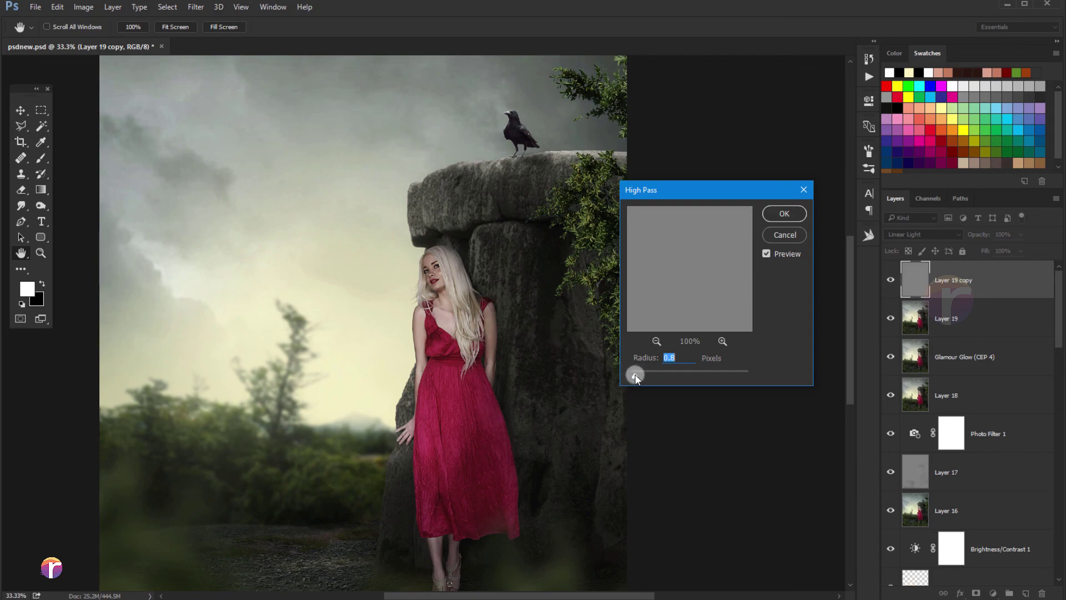
{"action": "left_click_drag", "start_coordinate": [636, 378], "coordinate": [631, 378]}
{"action": "left_click", "coordinate": [670, 358]}
{"action": "key", "text": "Up"}
{"action": "key", "text": "Up"}
{"action": "left_click", "coordinate": [780, 216]}
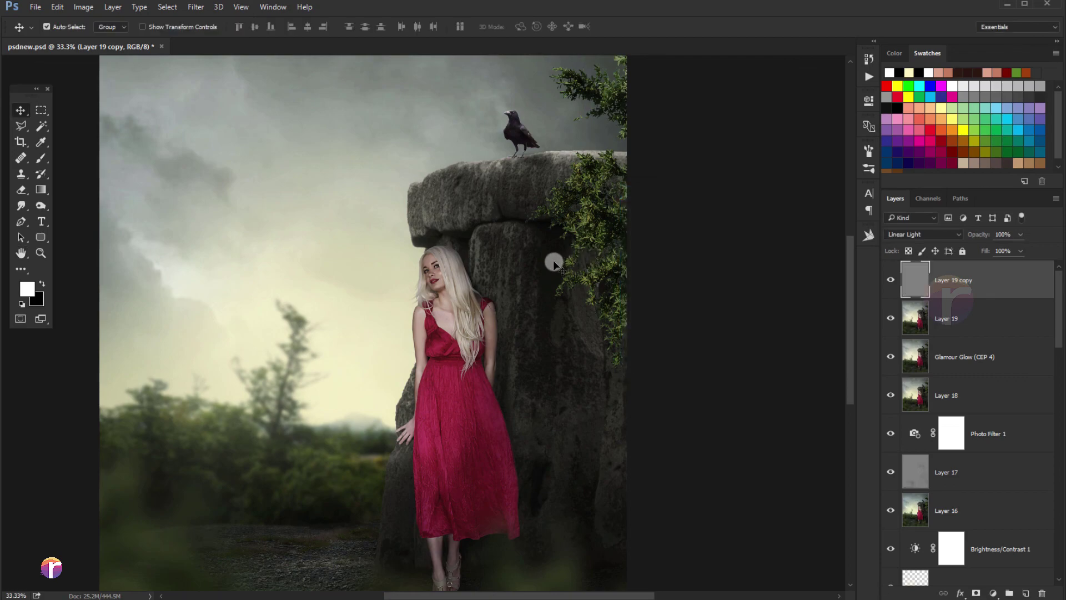
{"action": "scroll", "coordinate": [555, 265], "scroll_direction": "down", "scroll_amount": 3}
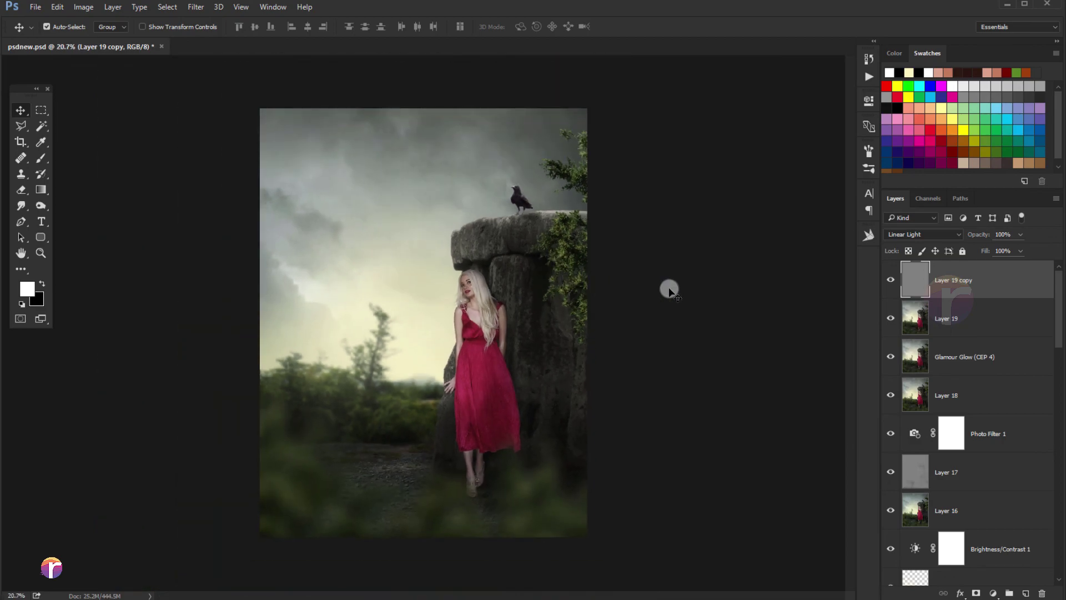
{"action": "scroll", "coordinate": [669, 289], "scroll_direction": "up", "scroll_amount": 1}
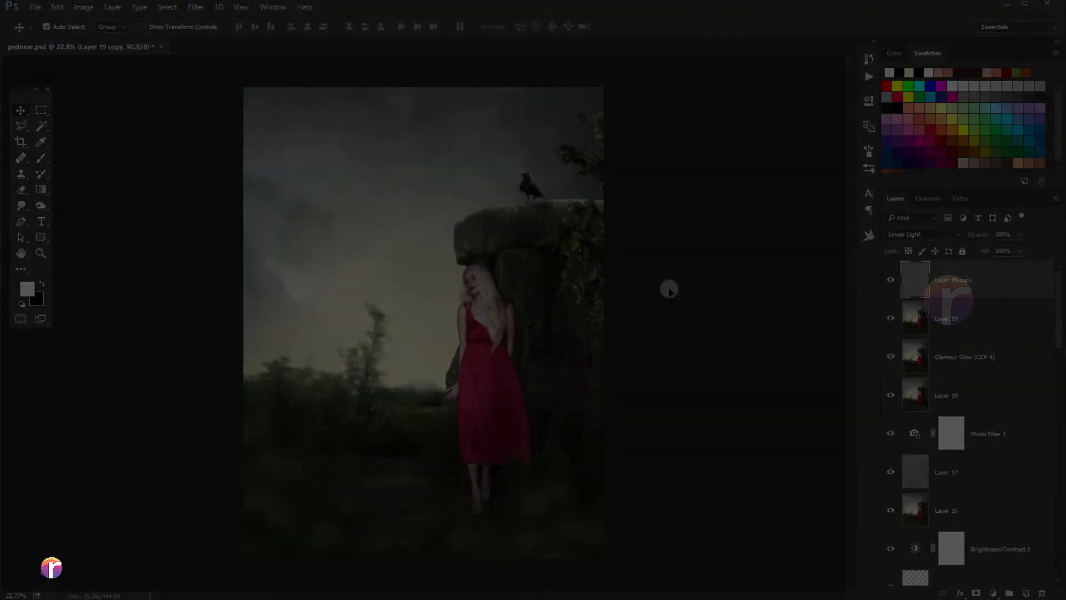